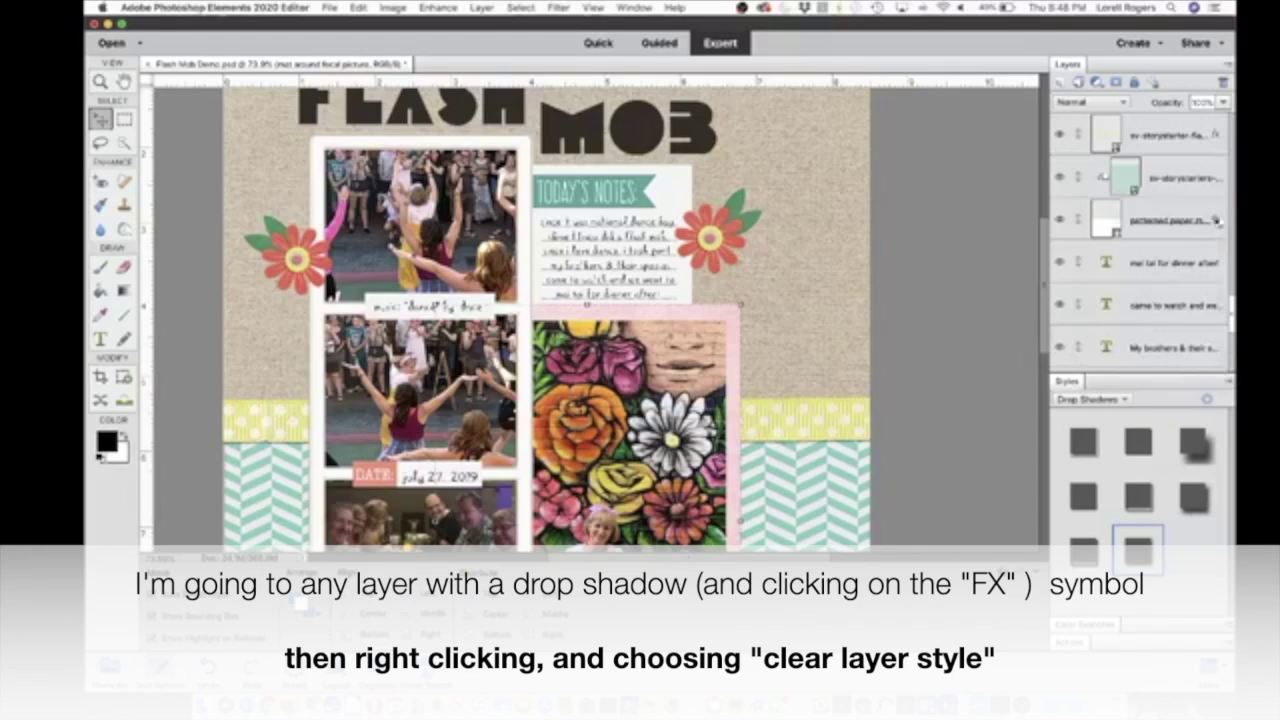
- Clear the drop shadow layer style from the patterned paper mask layer and the yellow ribbon layer
left_click(1192, 287)
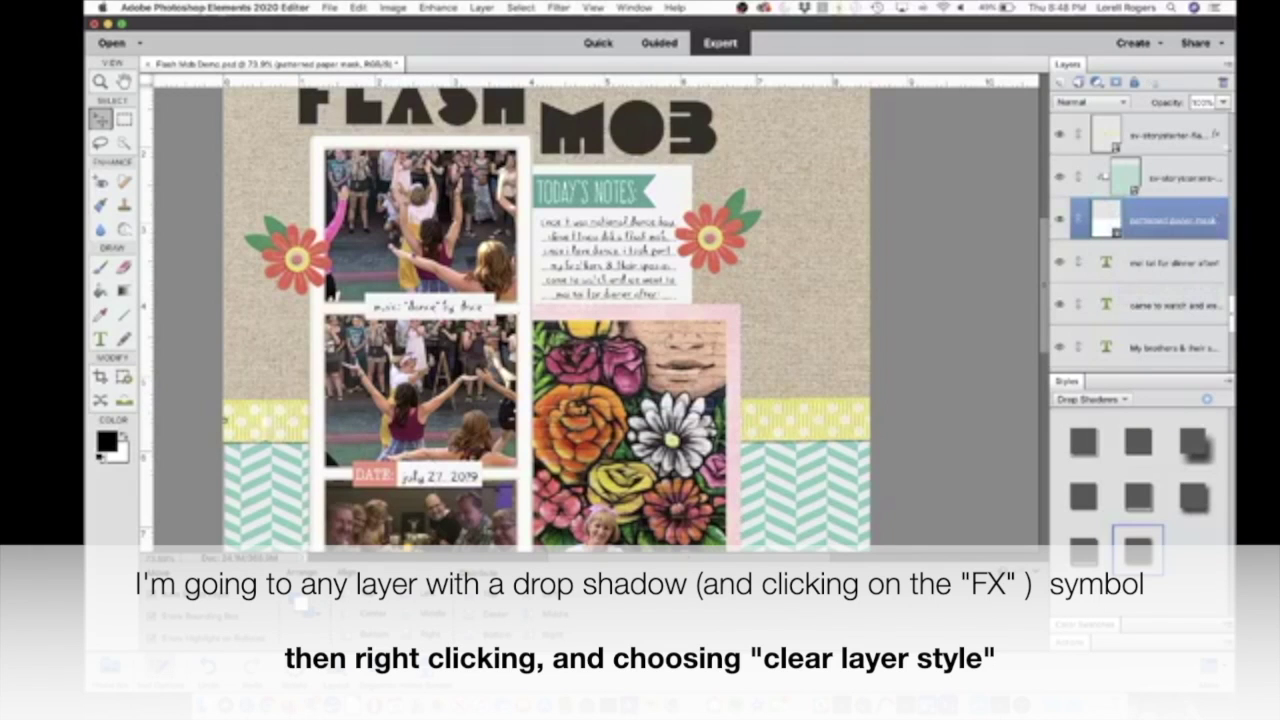
right_click(1217, 137)
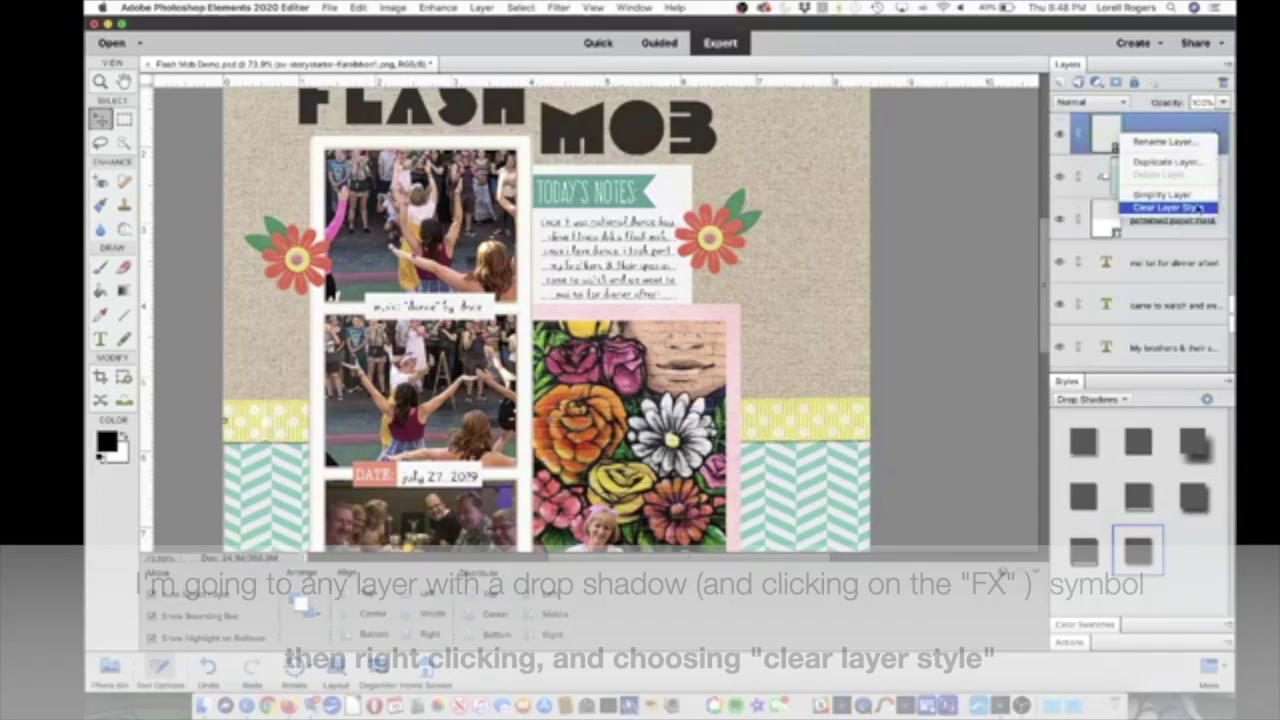
left_click(1199, 207)
- Add a new blank layer directly above the teal chevron patterned paper layer
scroll(1208, 157, "up", 3)
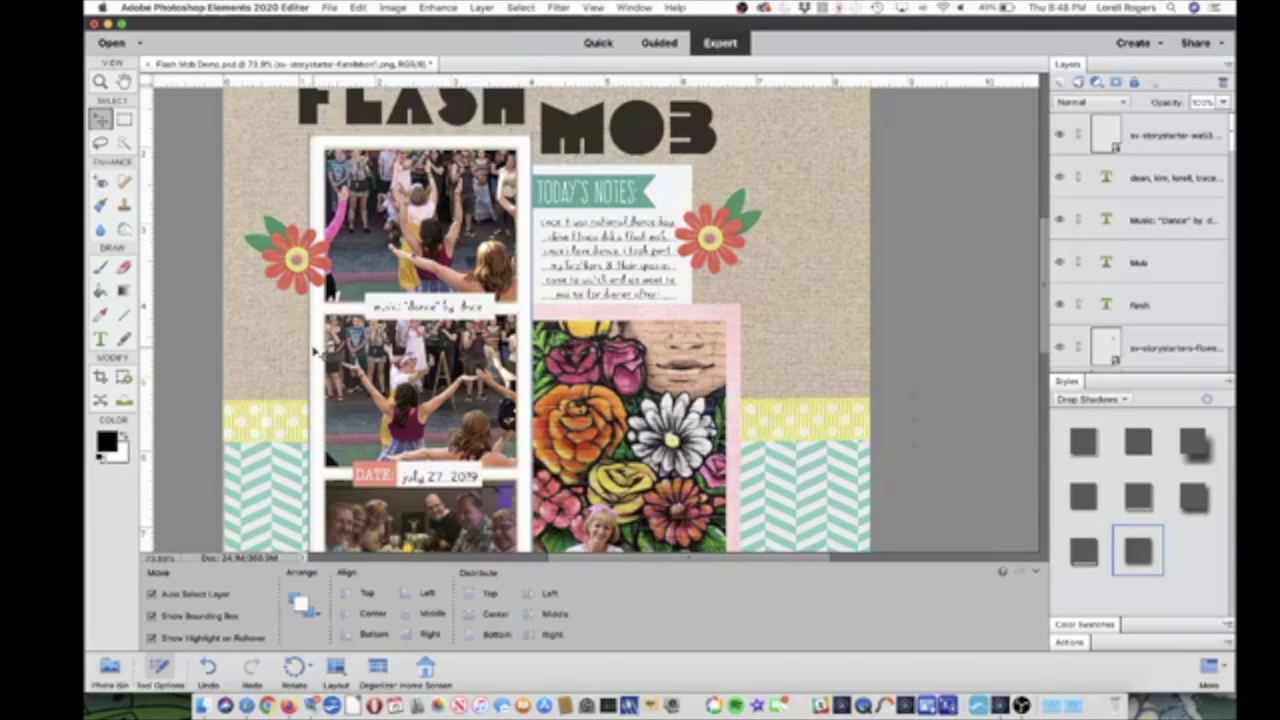
scroll(598, 382, "down", 3)
scroll(598, 382, "down", 5)
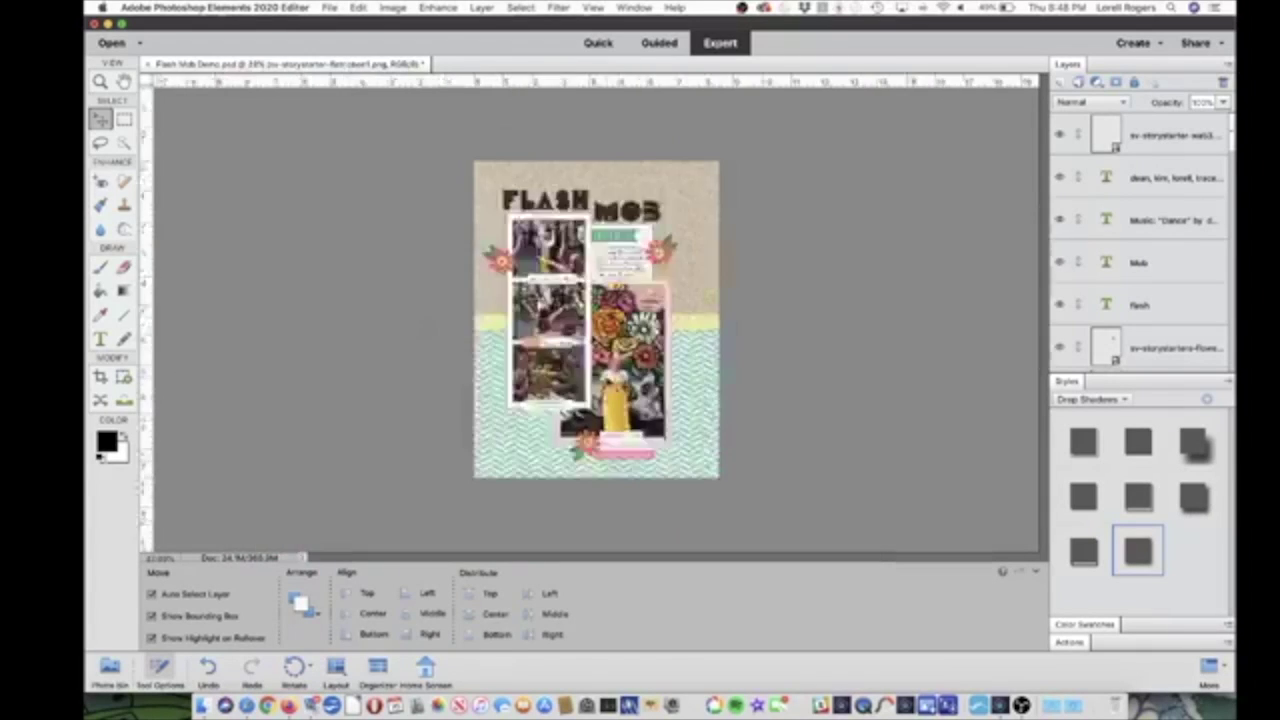
scroll(605, 378, "up", 3)
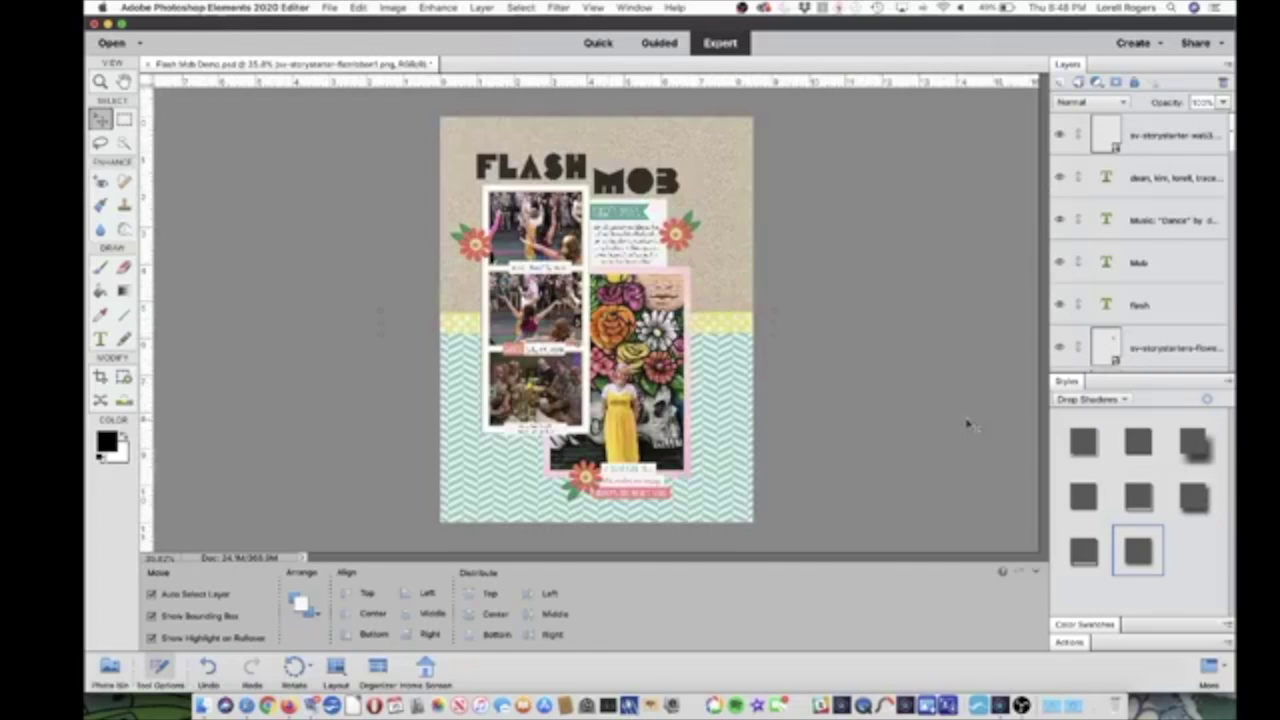
left_click(1130, 382)
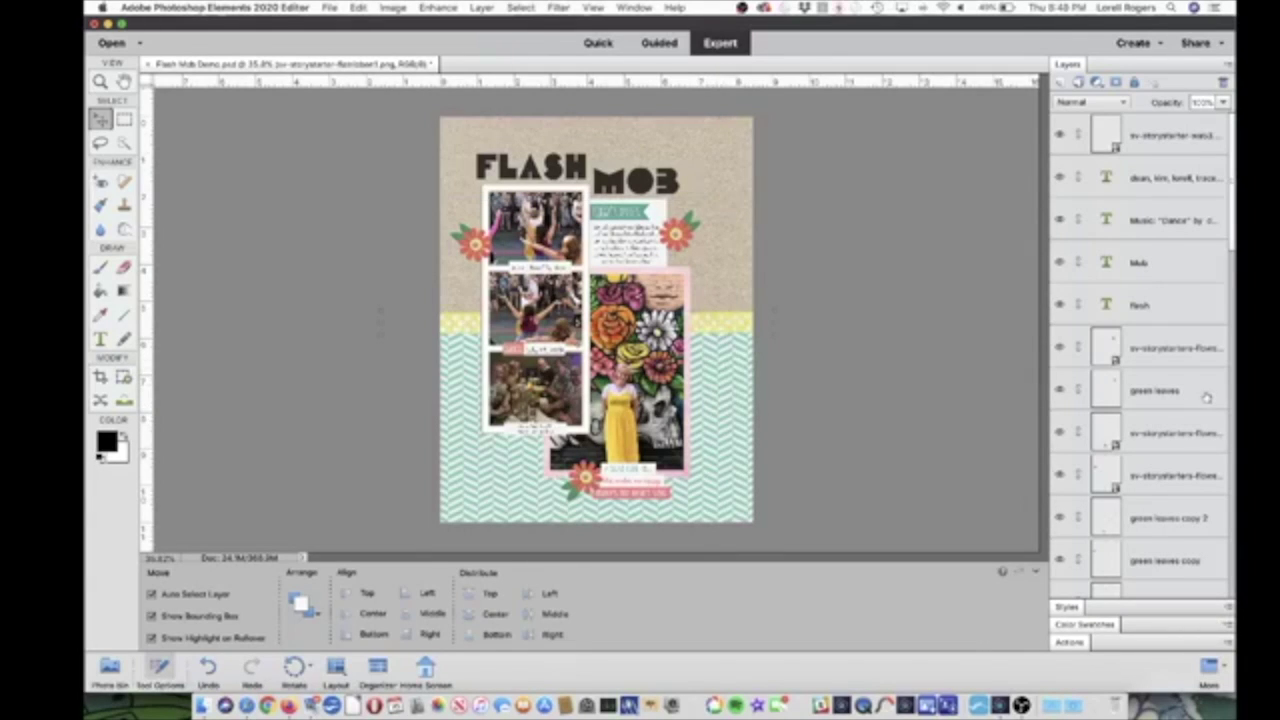
scroll(1190, 392, "down", 10)
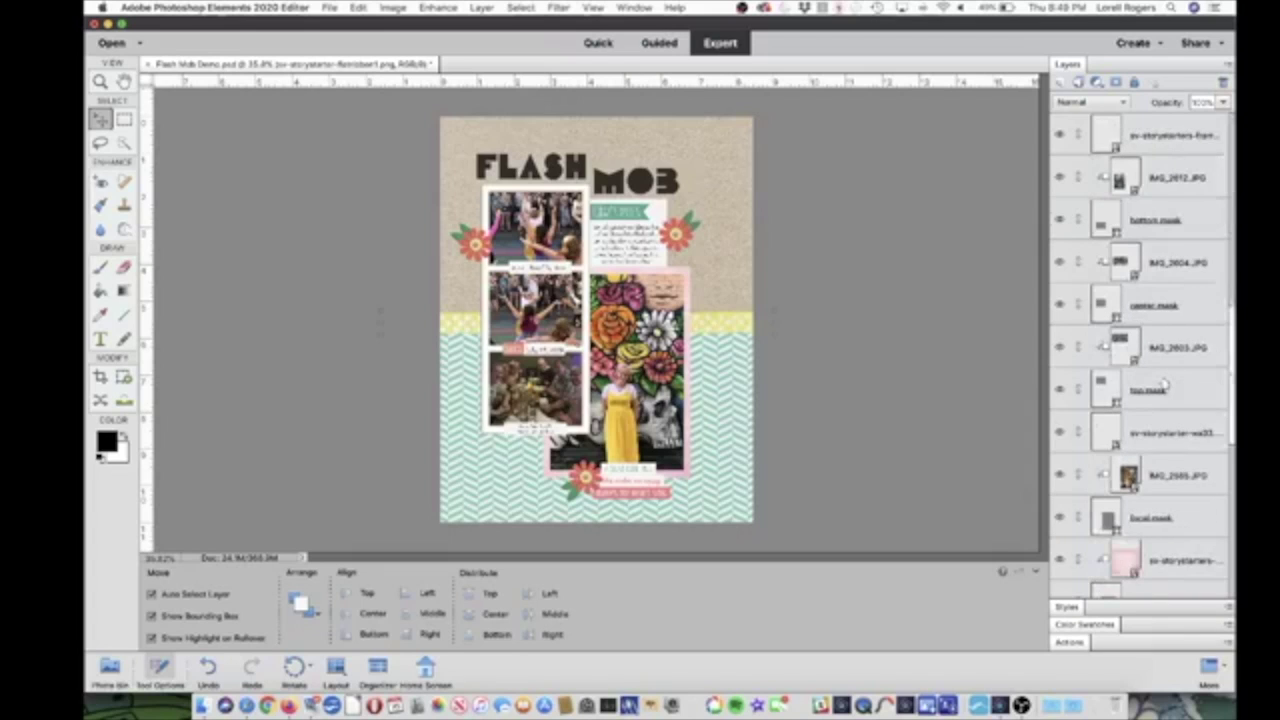
scroll(1166, 384, "up", 5)
scroll(1166, 384, "down", 8)
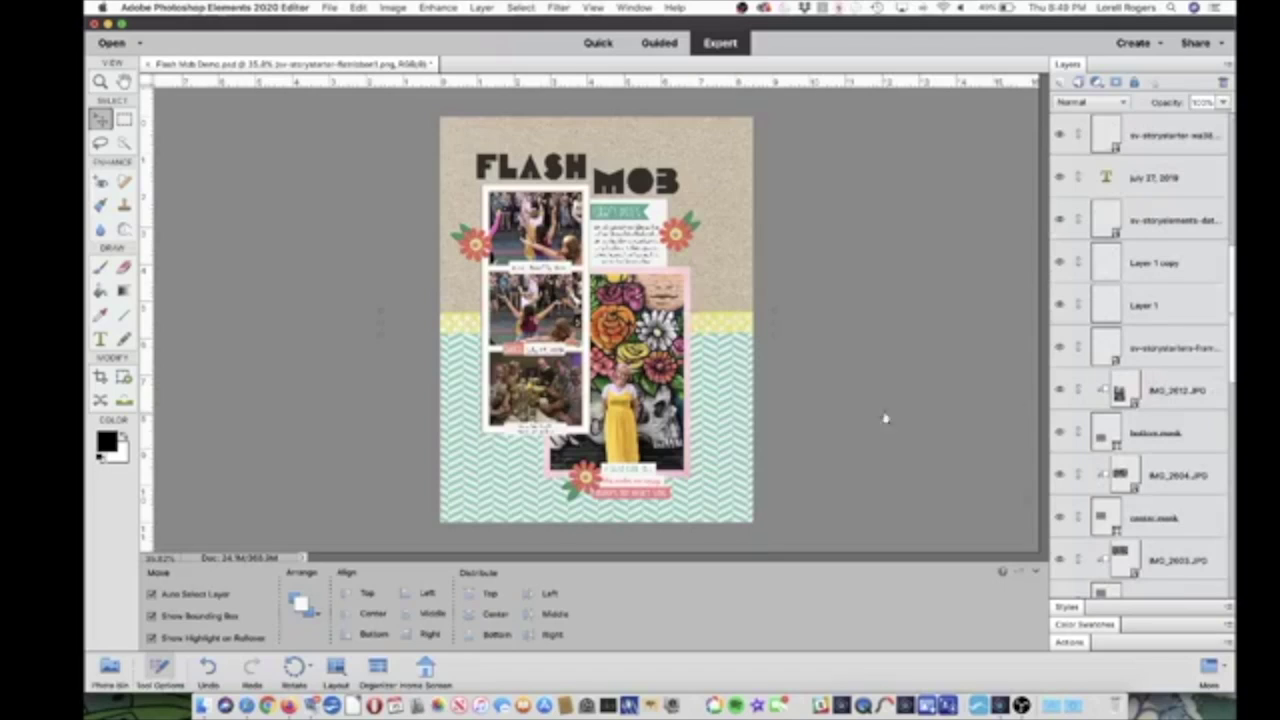
left_click(714, 420)
scroll(1155, 453, "down", 3)
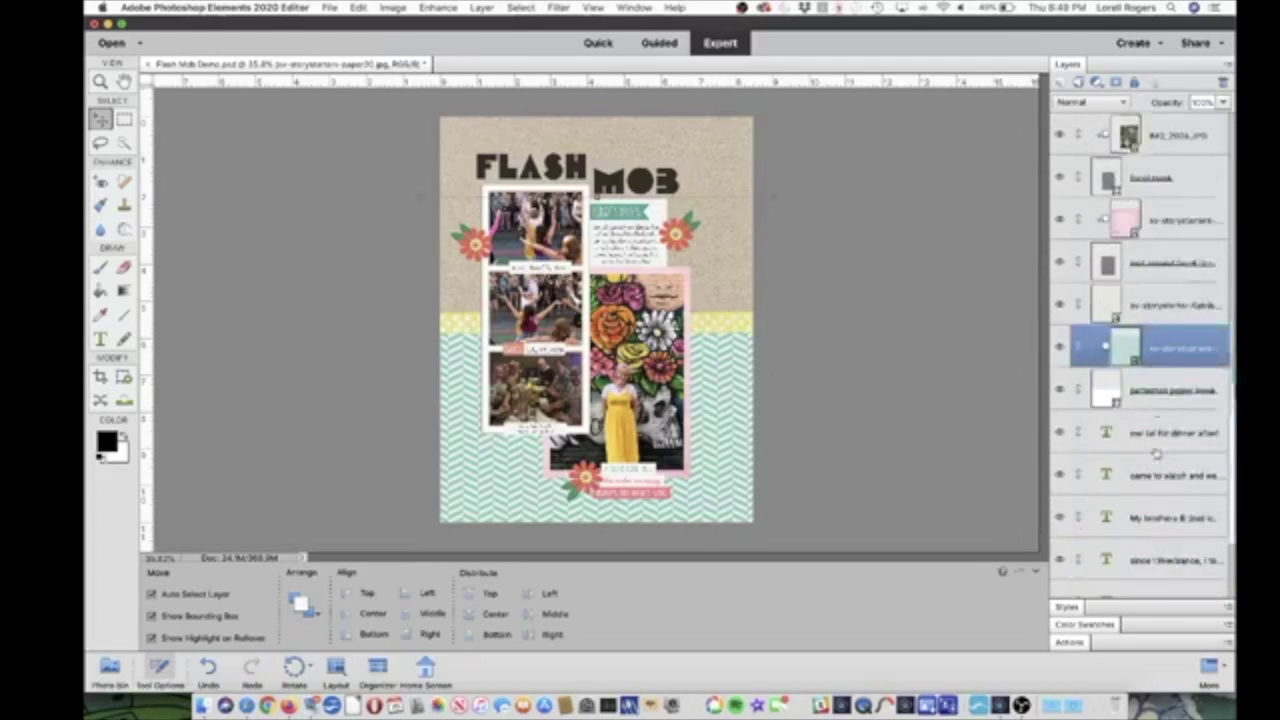
scroll(1155, 453, "down", 1)
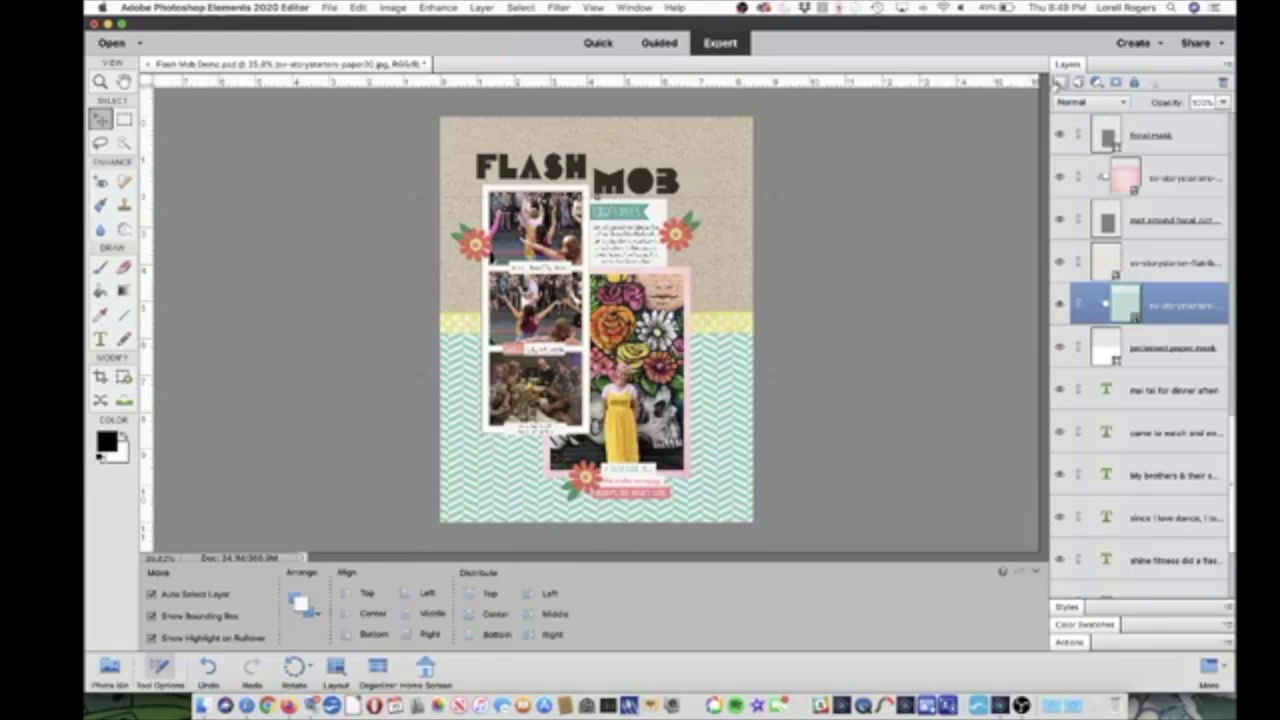
left_click(1060, 83)
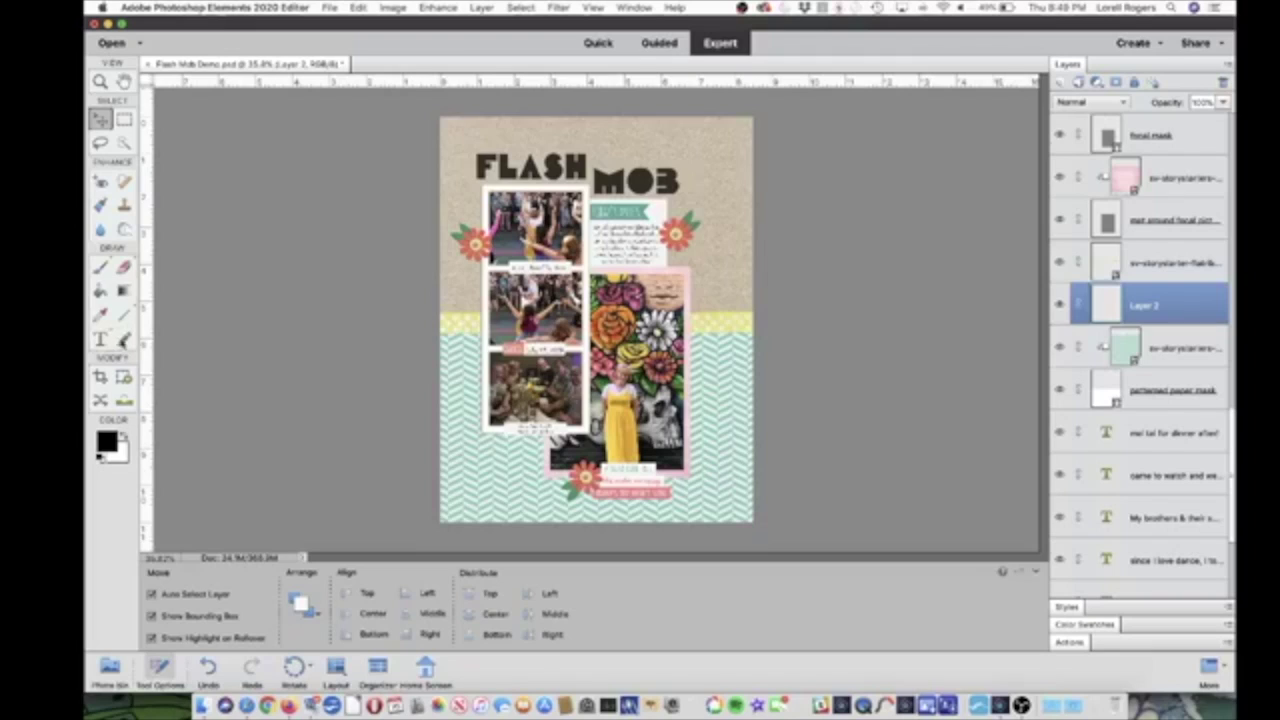
- Set up the Line tool with a width of 6 px
left_click(124, 315)
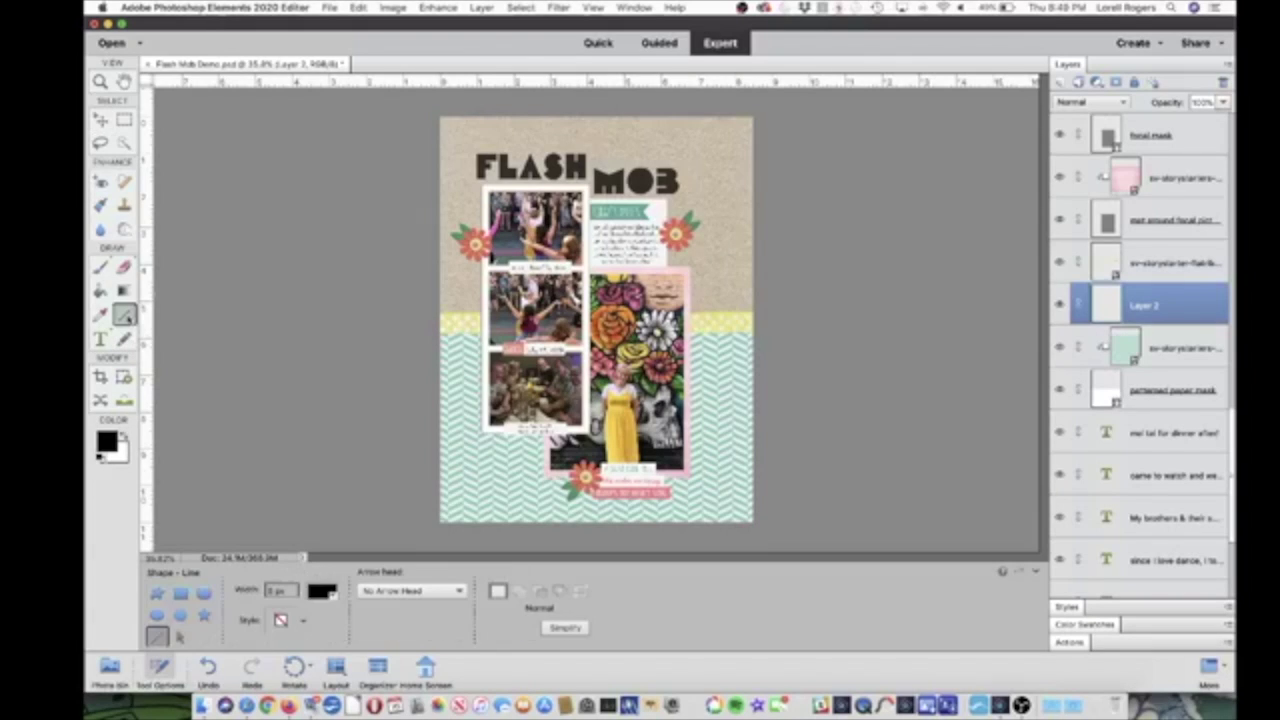
left_click(180, 592)
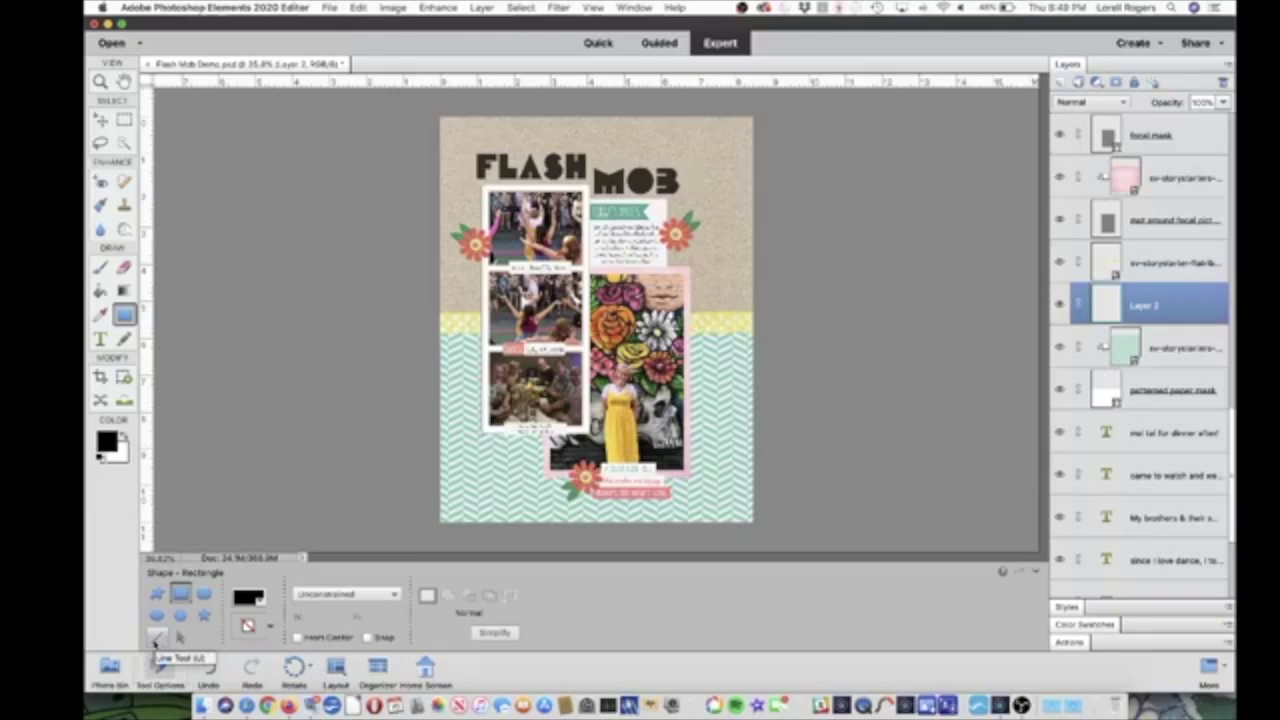
left_click(157, 637)
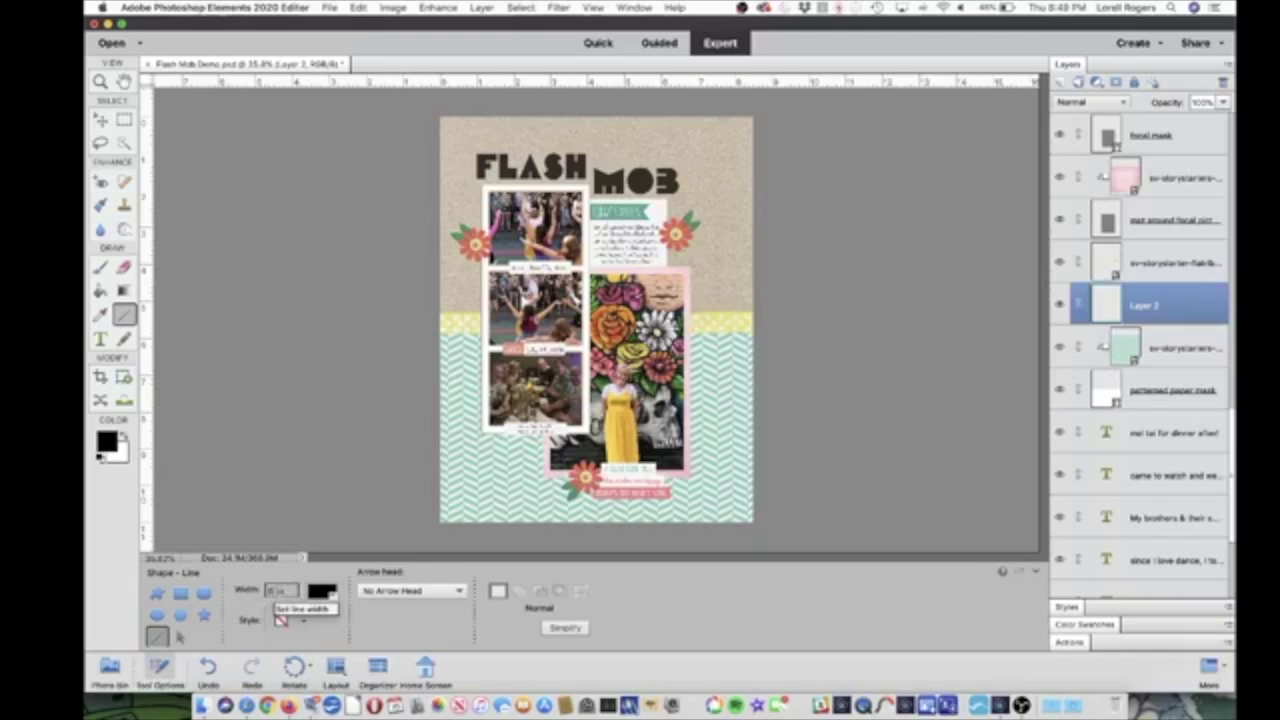
left_click(280, 591)
key("BackSpace")
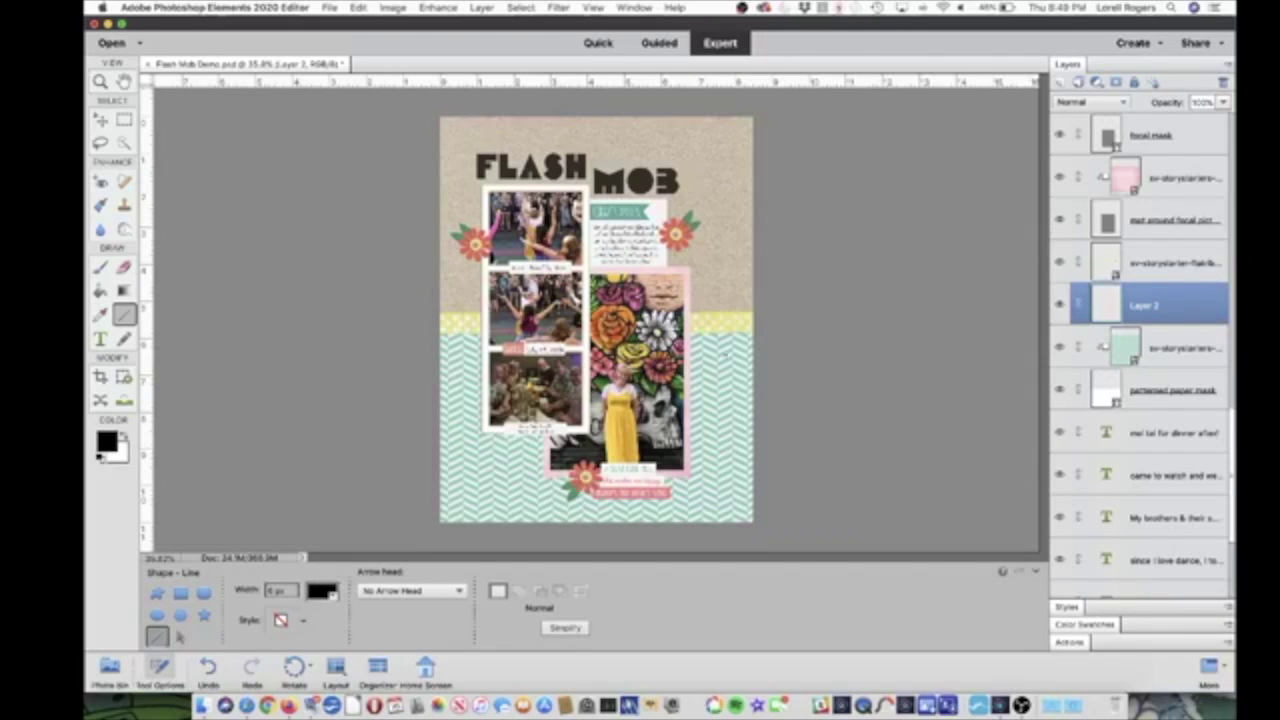
- Draw a straight black horizontal line just inside the page's top edge, spanning nearly the full page width
scroll(760, 215, "up", 5)
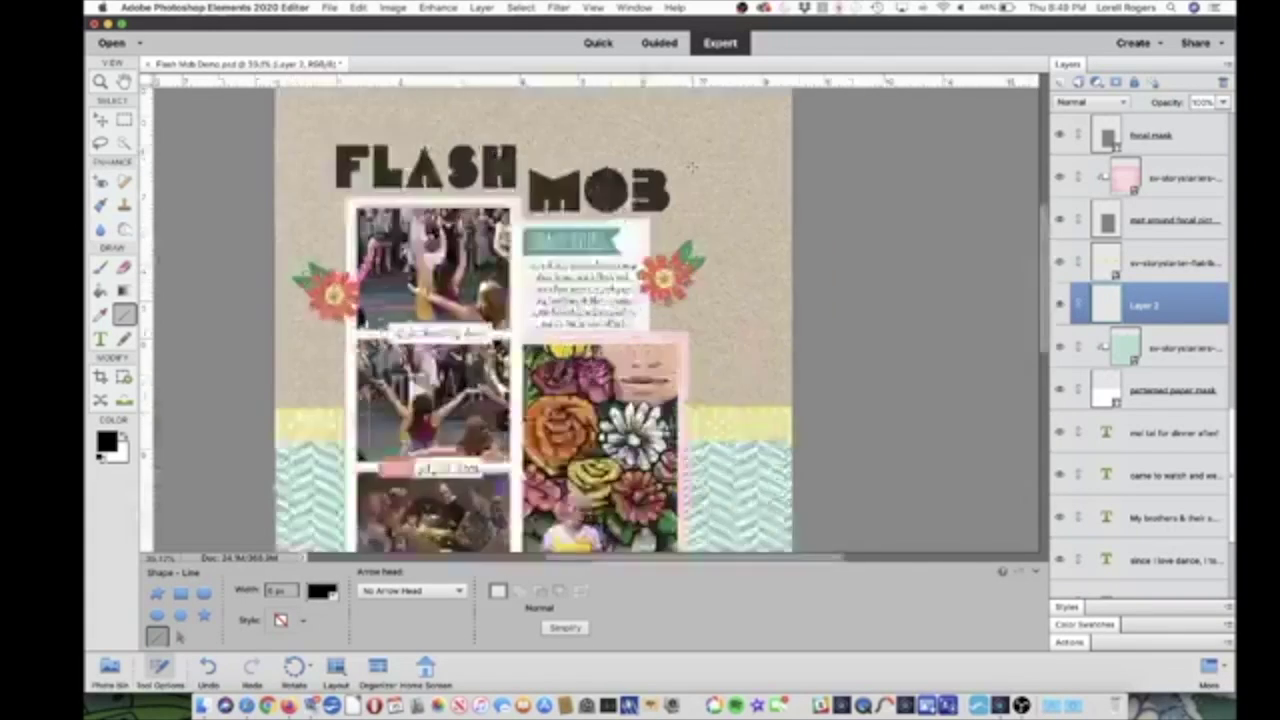
scroll(800, 230, "down", 3)
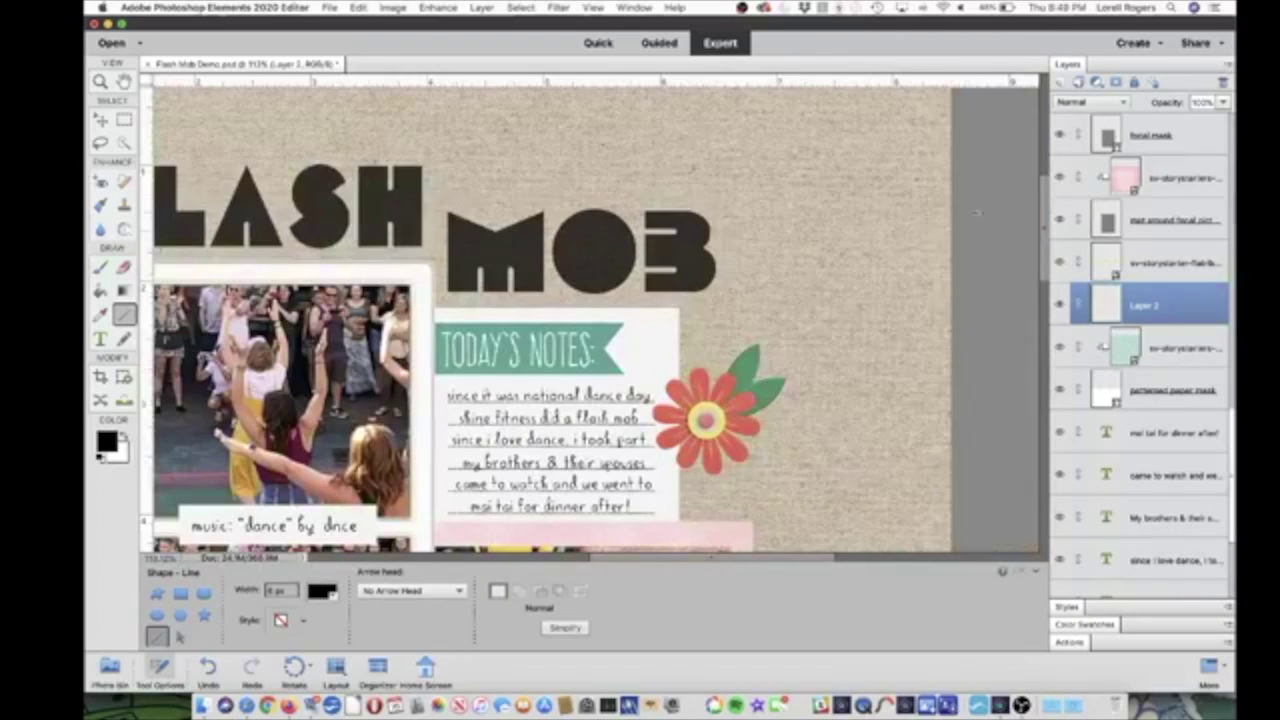
left_click_drag(1052, 226, 1049, 195)
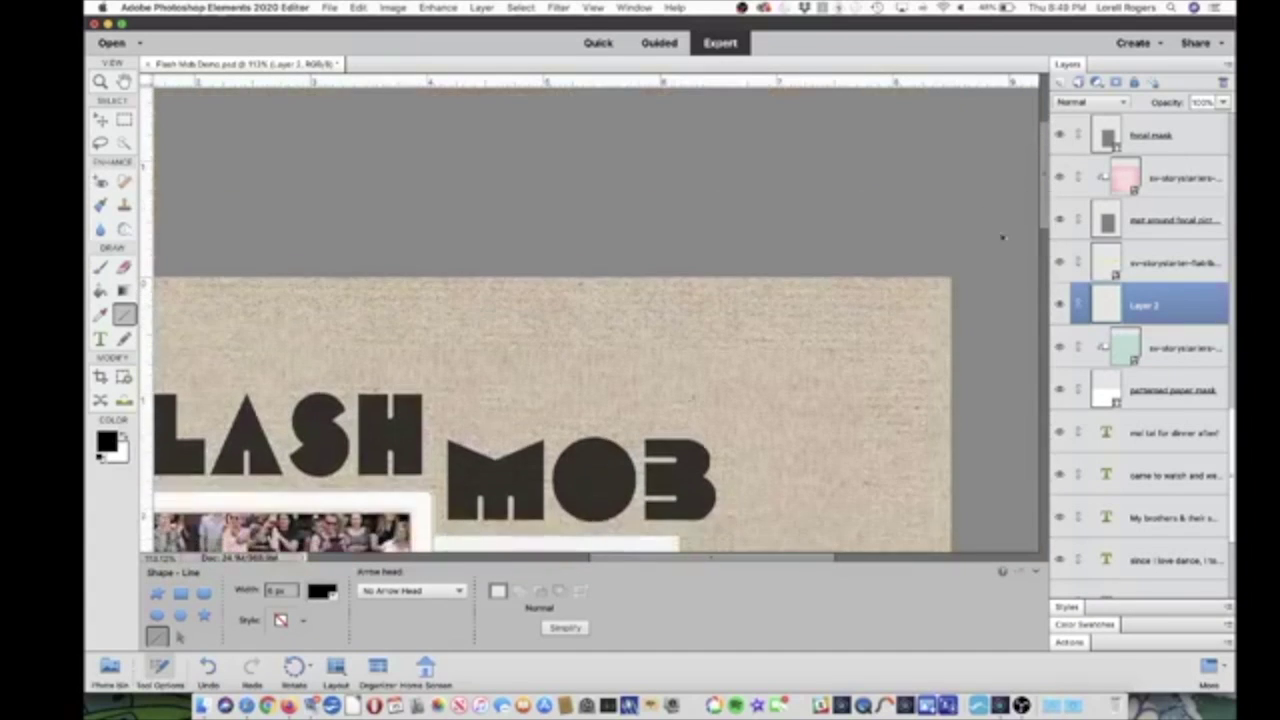
scroll(631, 394, "down", 3)
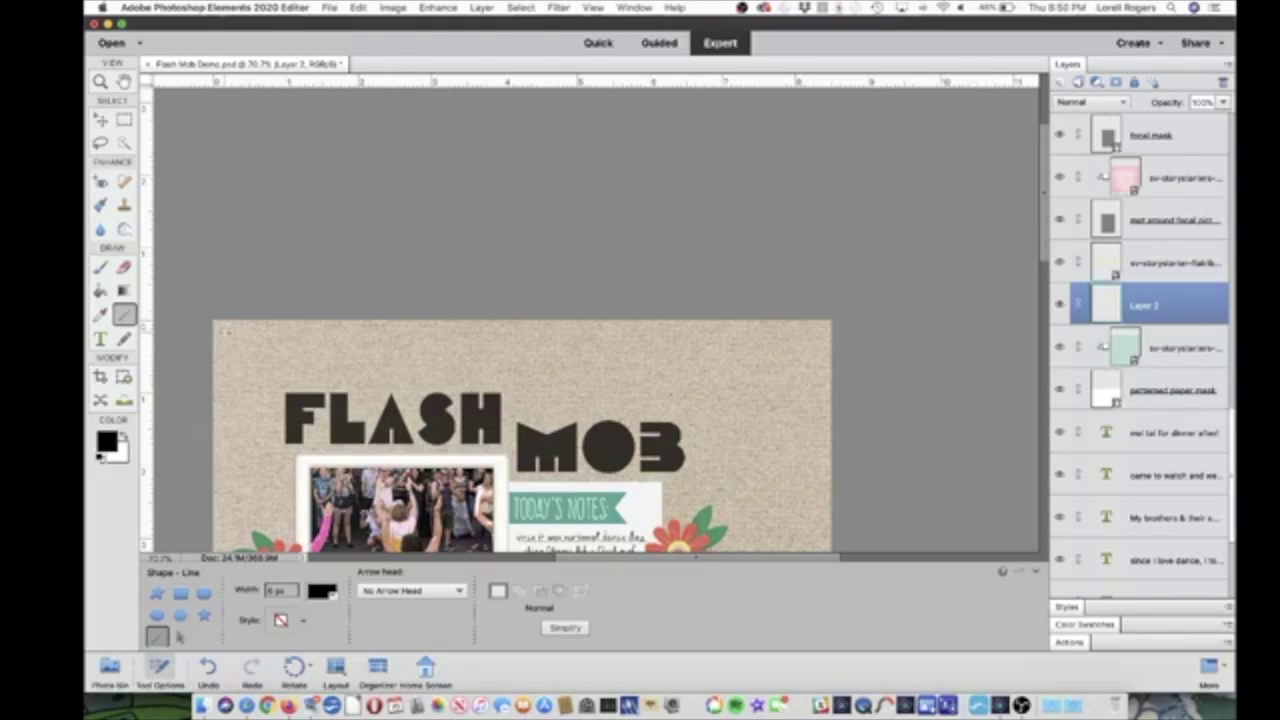
left_click_drag(222, 333, 822, 334)
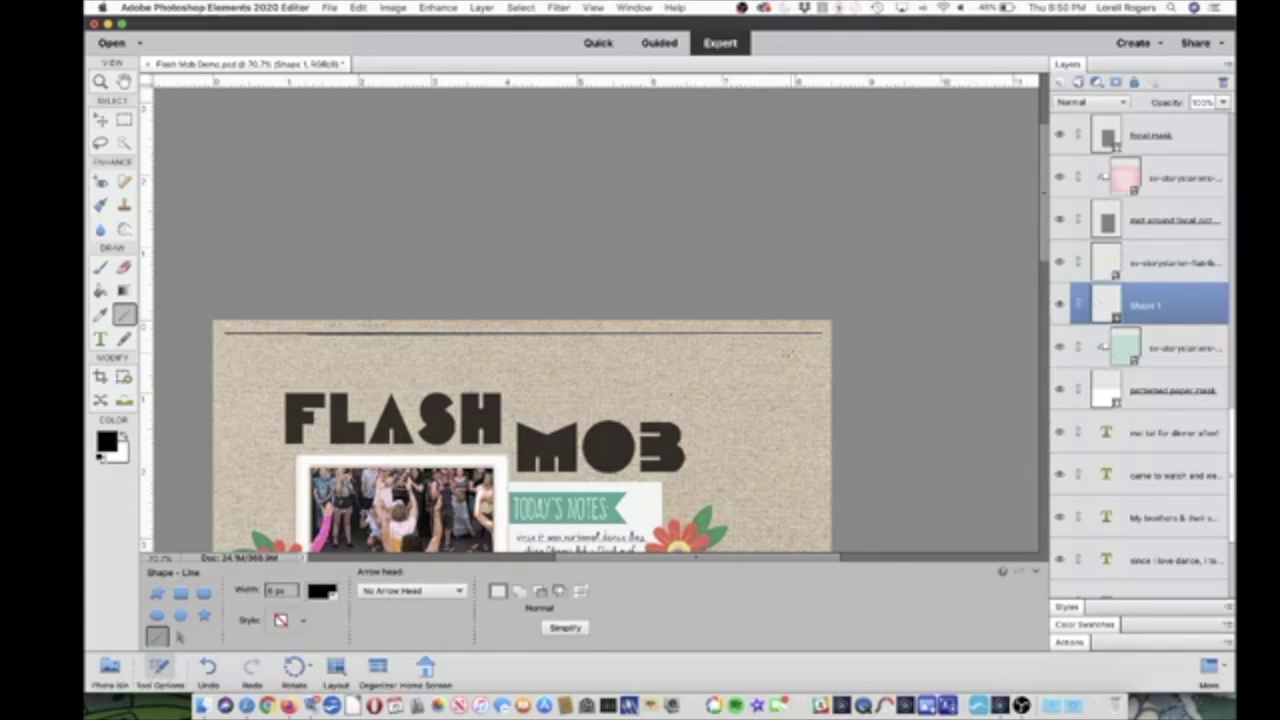
- Examine the top border line against the whole page layout
key("super+0")
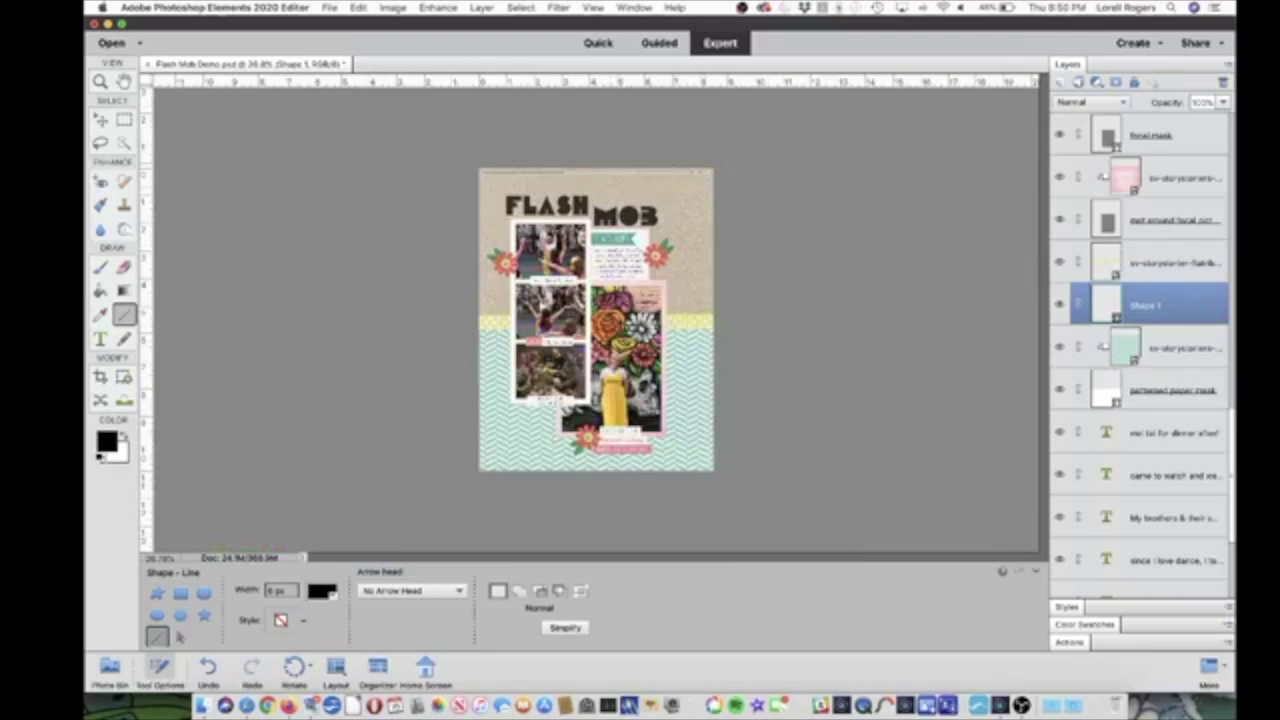
scroll(660, 170, "up", 3)
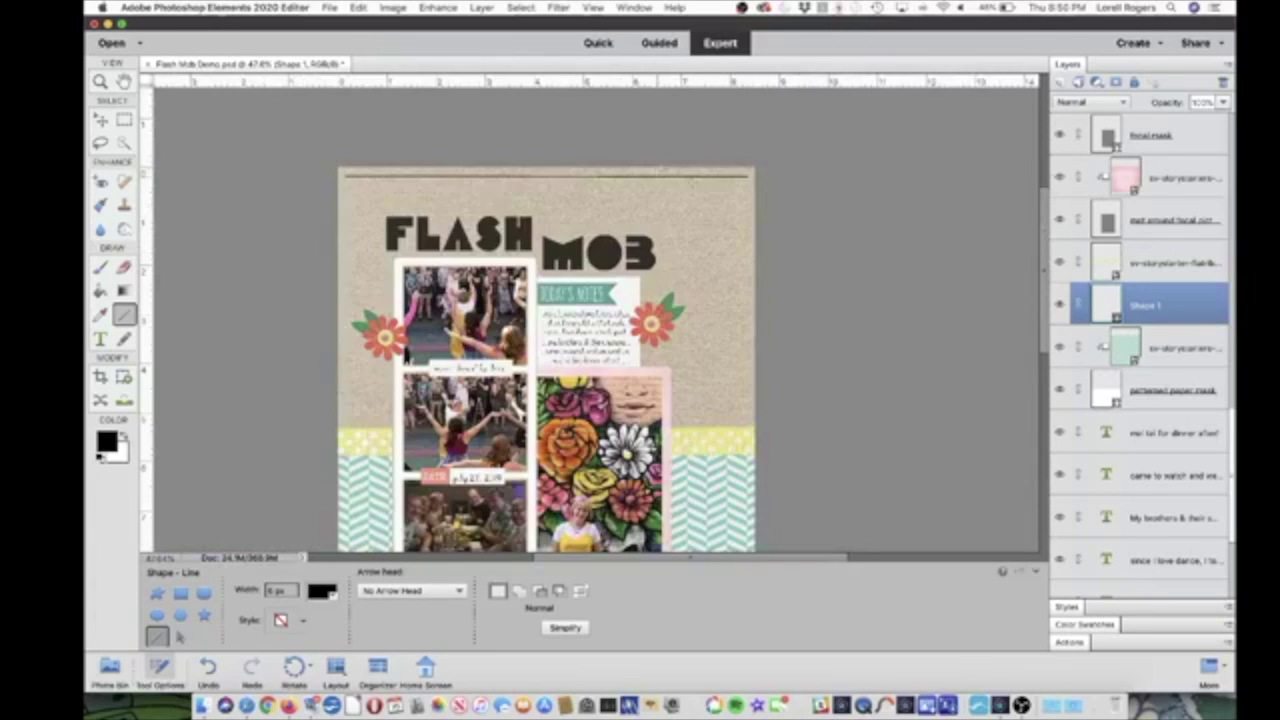
mouse_move(1044, 218)
left_mouse_down()
mouse_move(1046, 248)
mouse_move(1047, 237)
left_mouse_up()
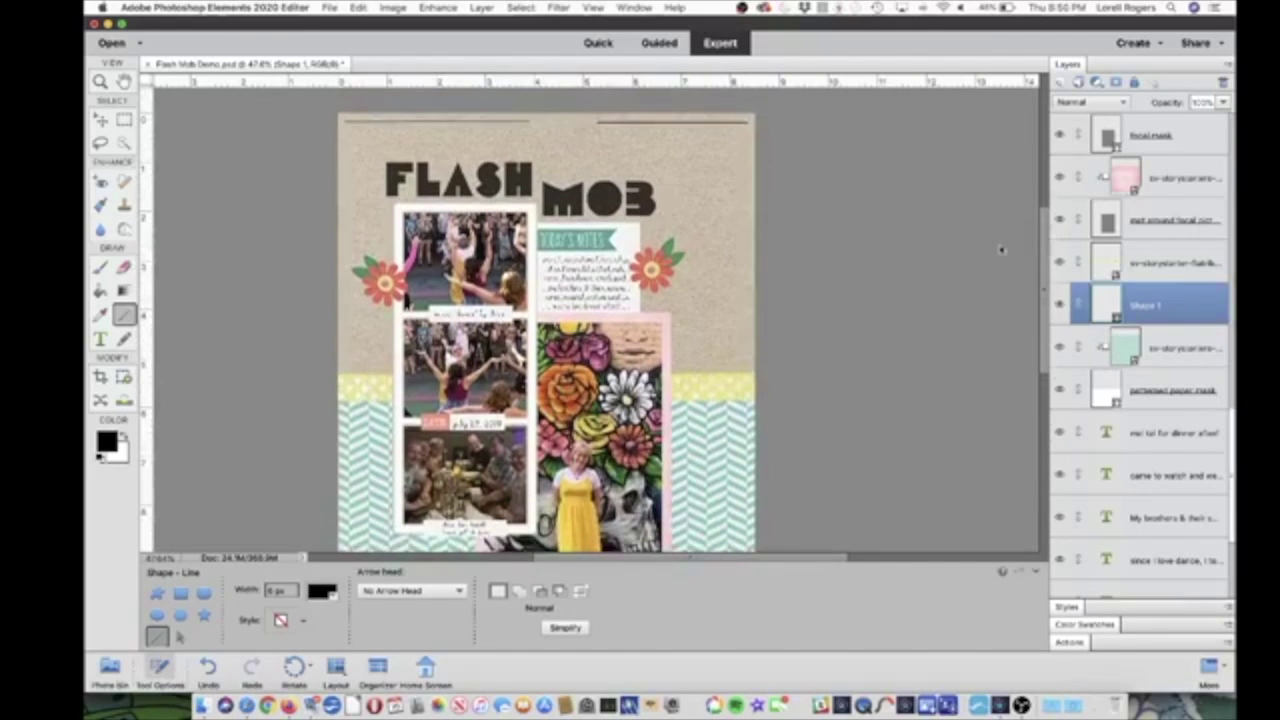
scroll(985, 249, "down", 1)
scroll(987, 249, "up", 1)
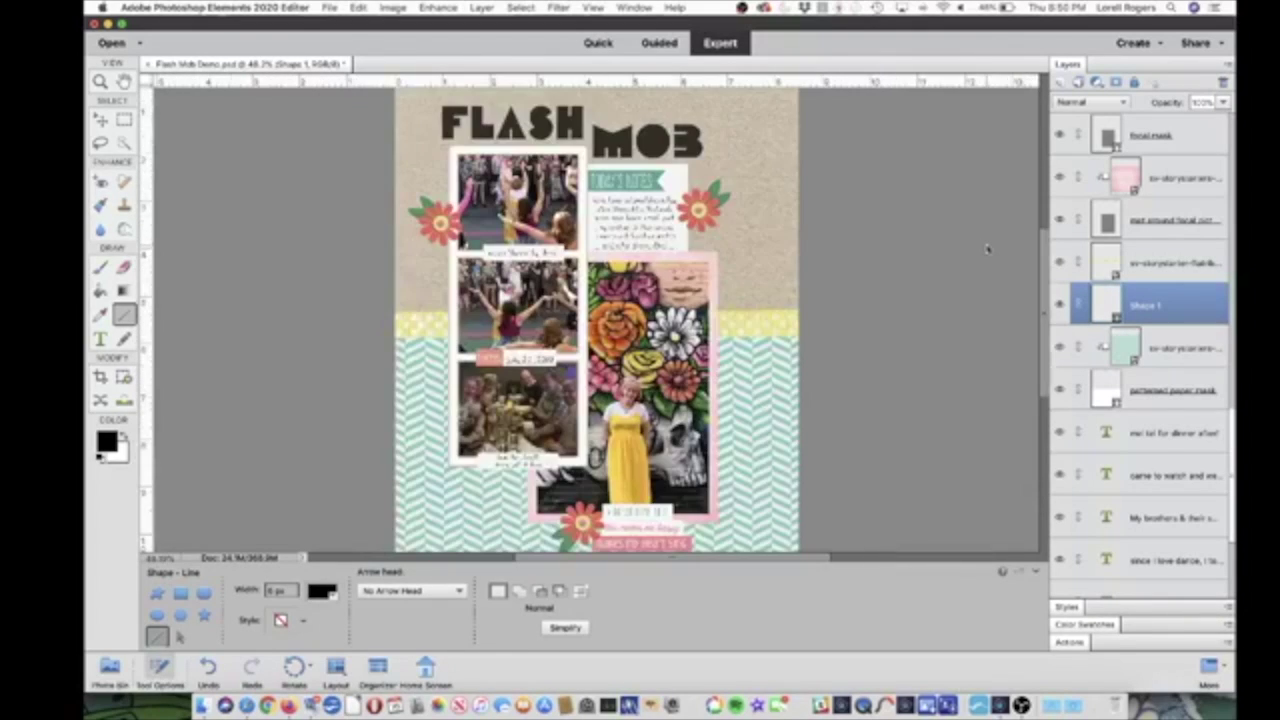
scroll(986, 251, "down", 1)
scroll(983, 251, "down", 1)
scroll(980, 252, "up", 1)
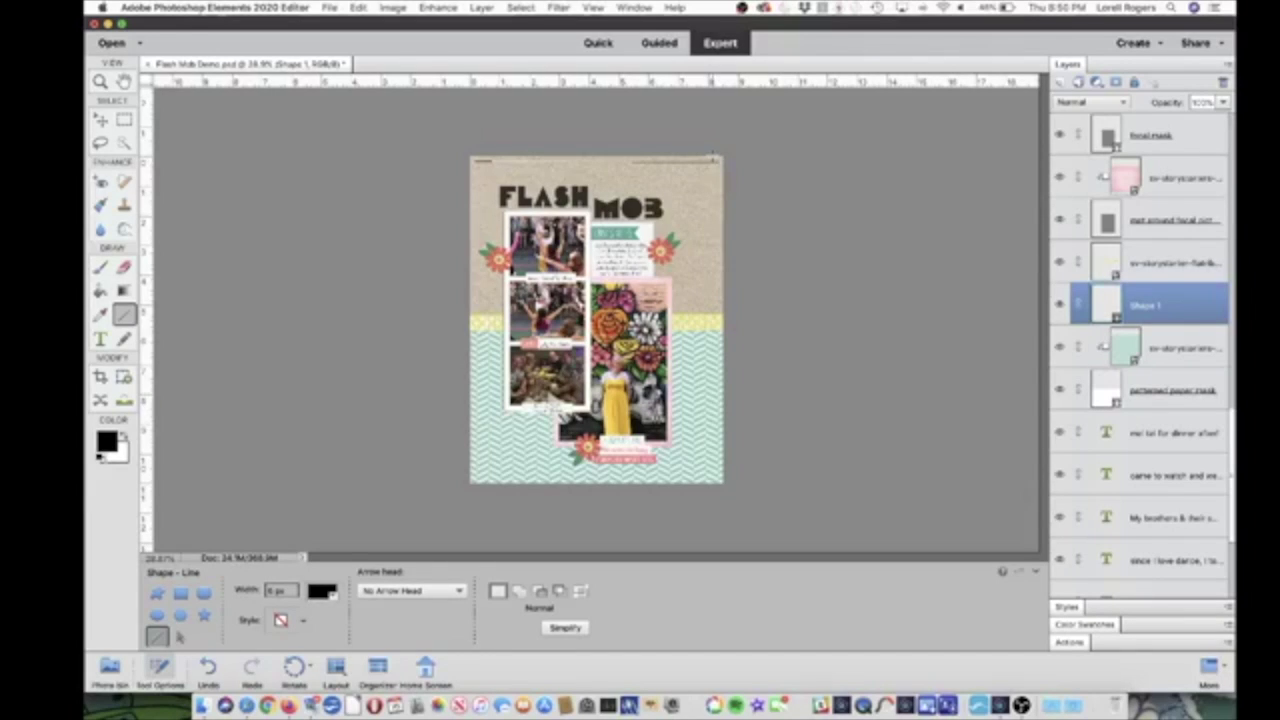
left_click_drag(713, 157, 716, 181)
left_click(358, 7)
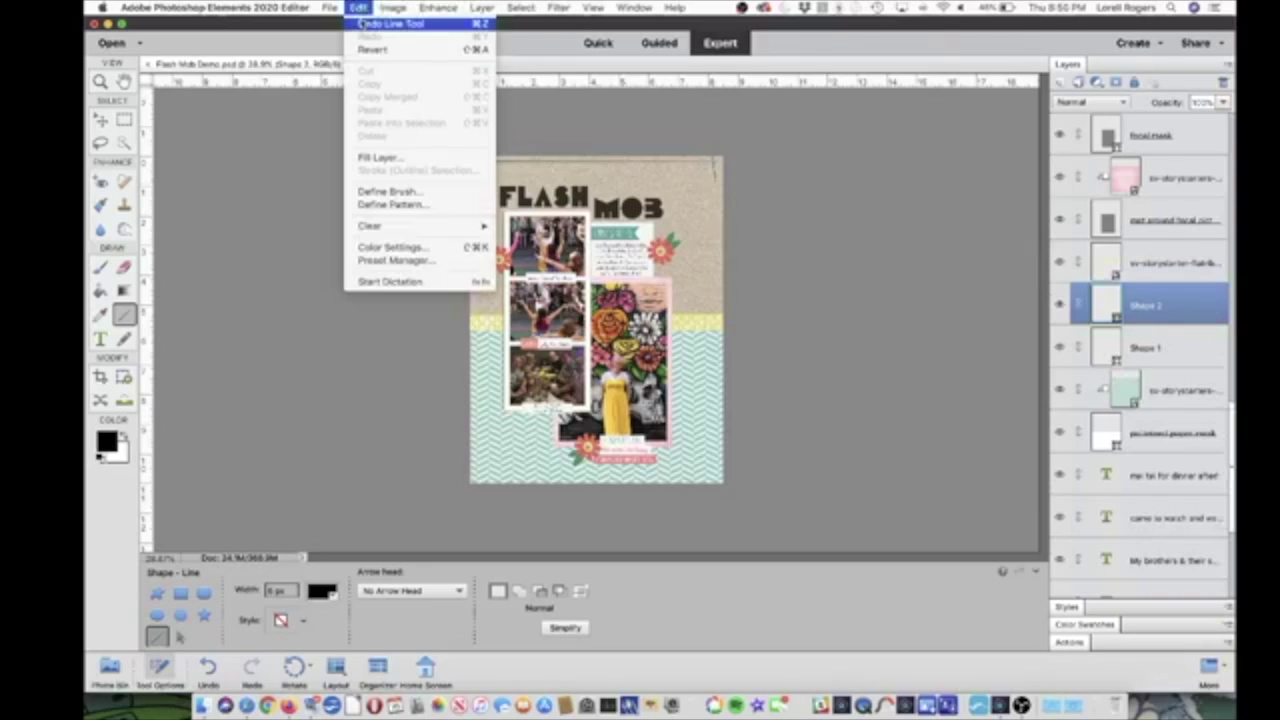
left_click(390, 23)
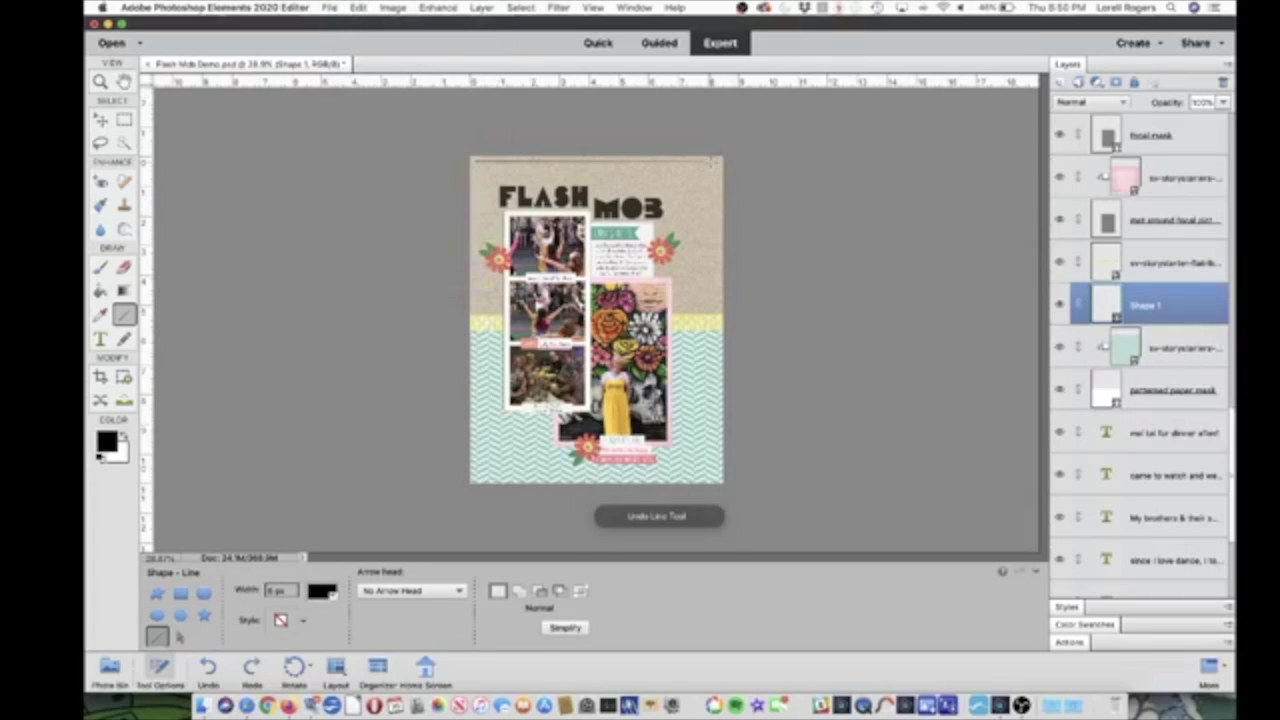
left_click_drag(713, 157, 715, 186)
left_click(358, 7)
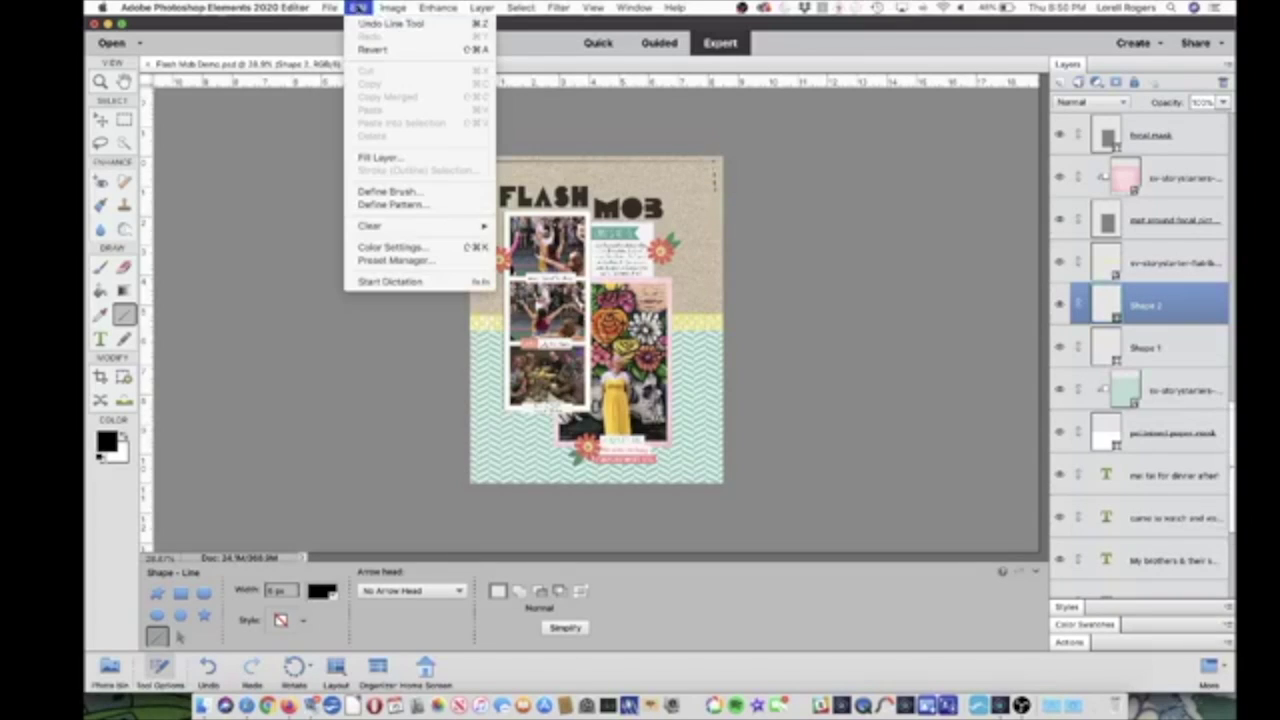
left_click(362, 22)
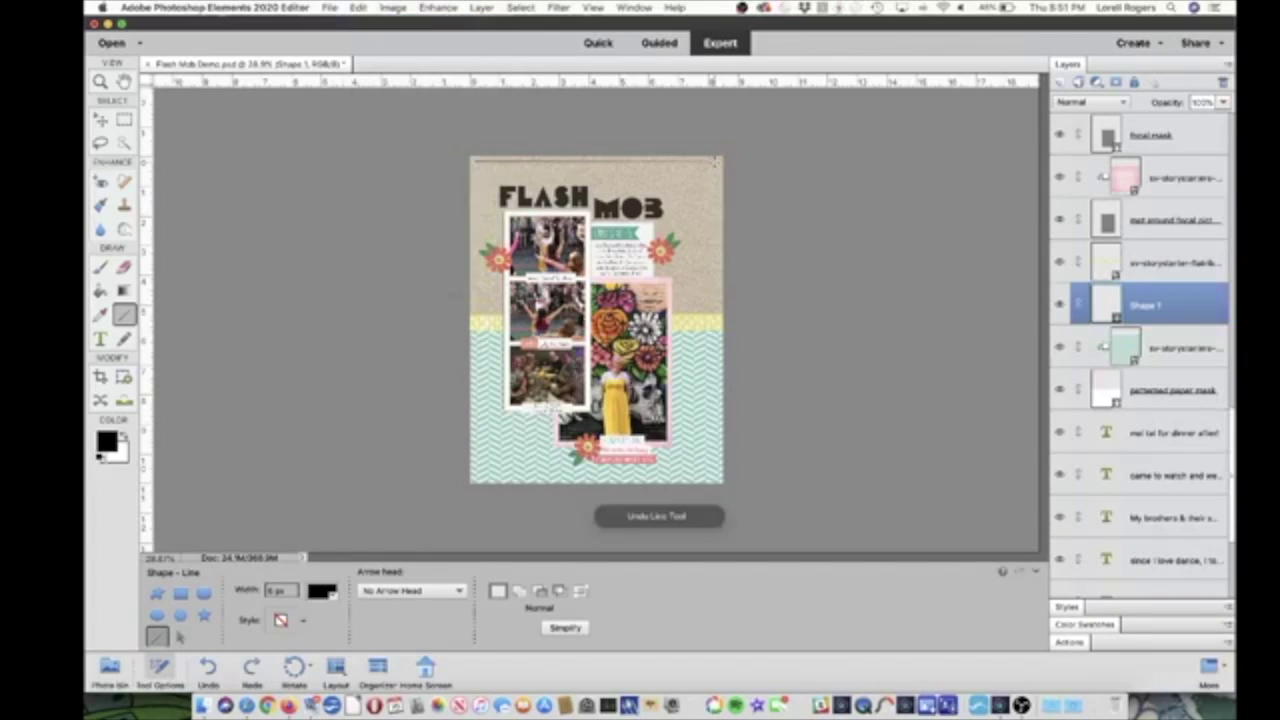
- Draw a vertical line just inside the page's right edge and a horizontal line just inside its bottom edge
left_click_drag(714, 158, 716, 478)
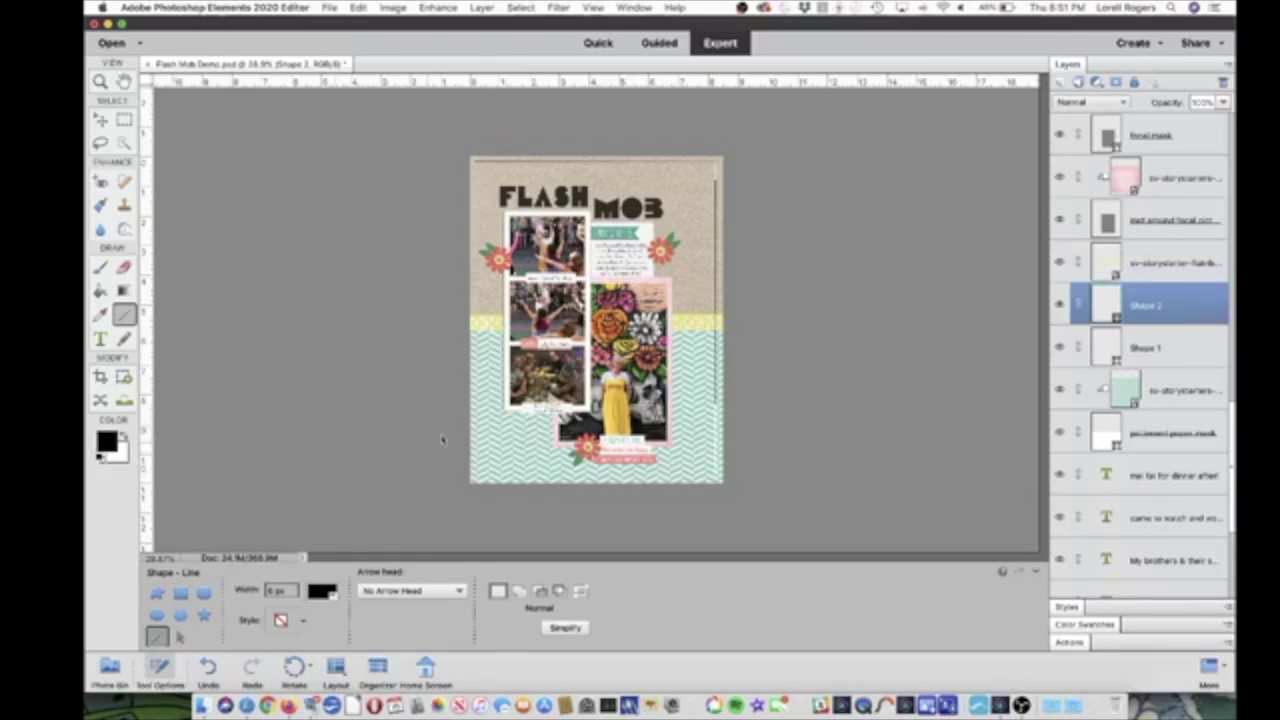
left_click_drag(478, 477, 731, 476)
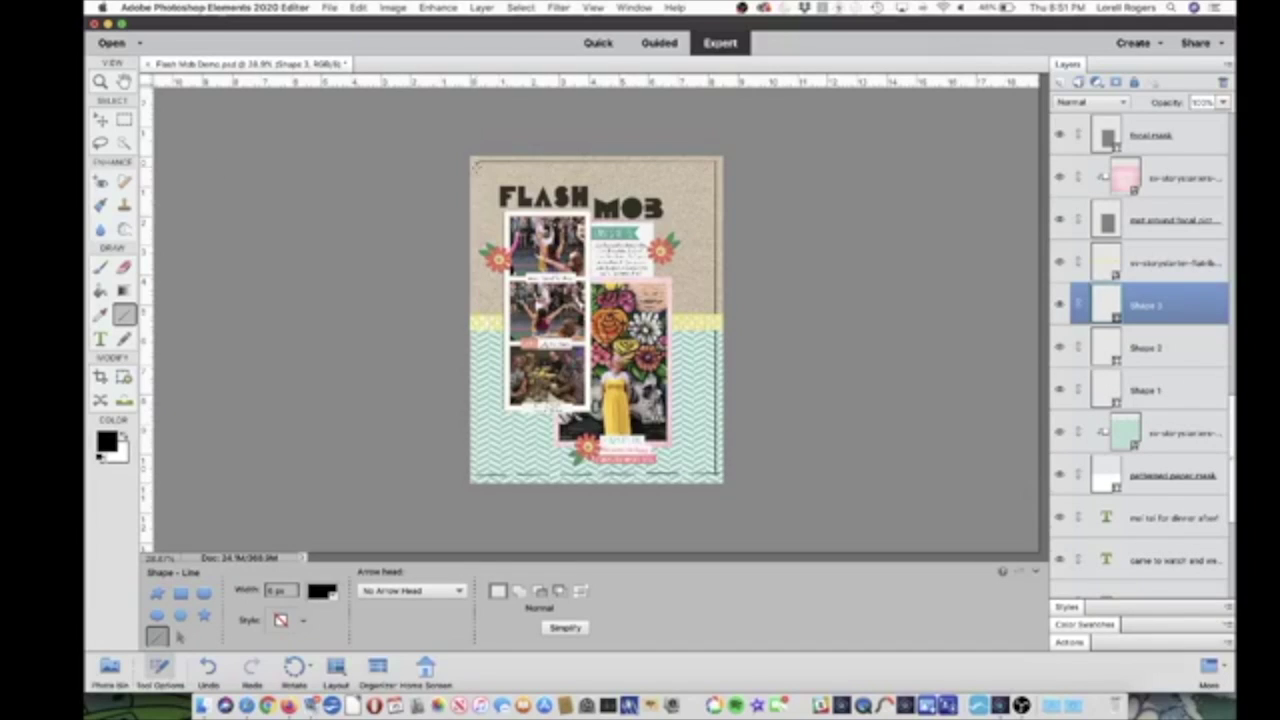
left_click_drag(477, 160, 479, 364)
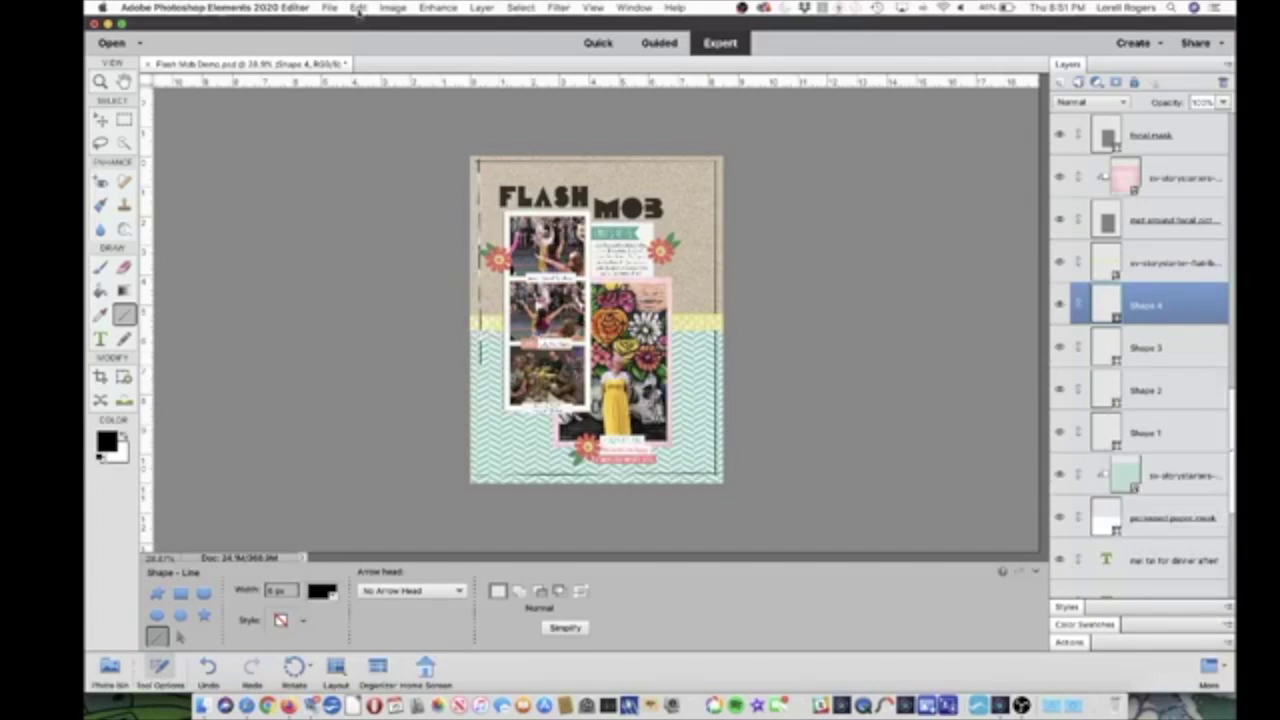
left_click(358, 9)
left_click(365, 24)
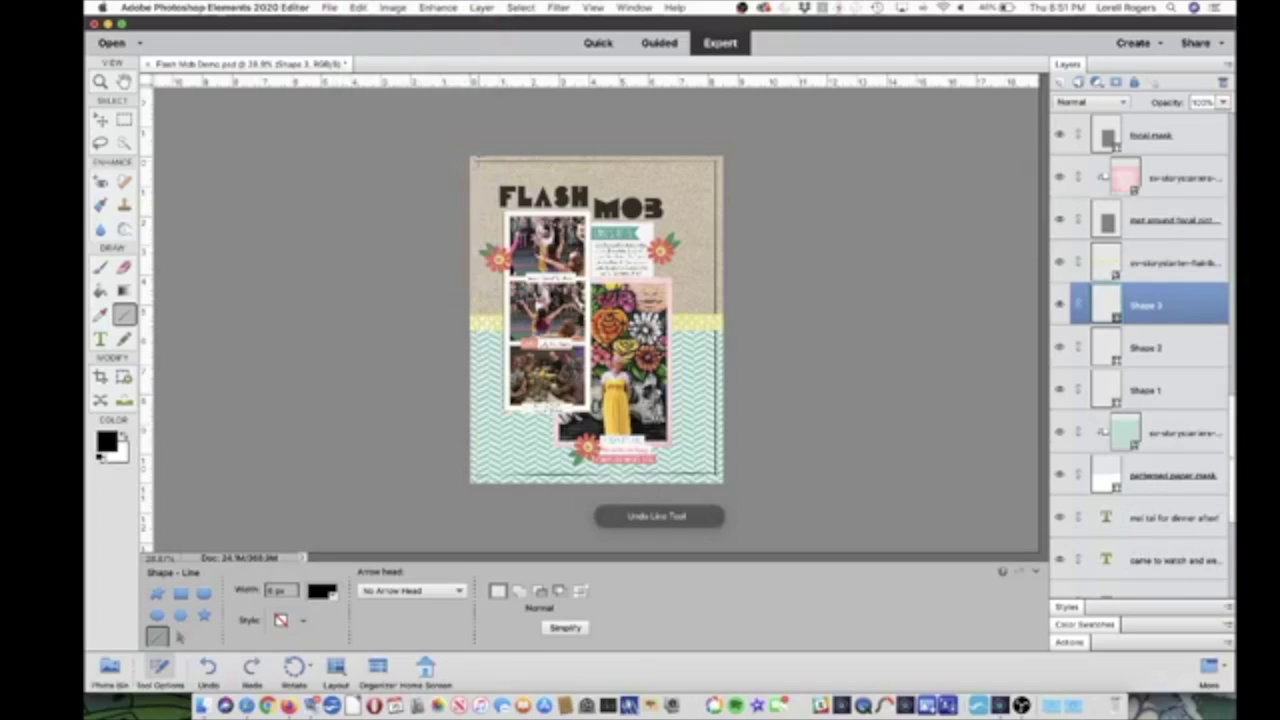
- Draw a straight vertical line just inside the page's left edge from the top border line to the bottom one
left_click_drag(475, 160, 476, 480)
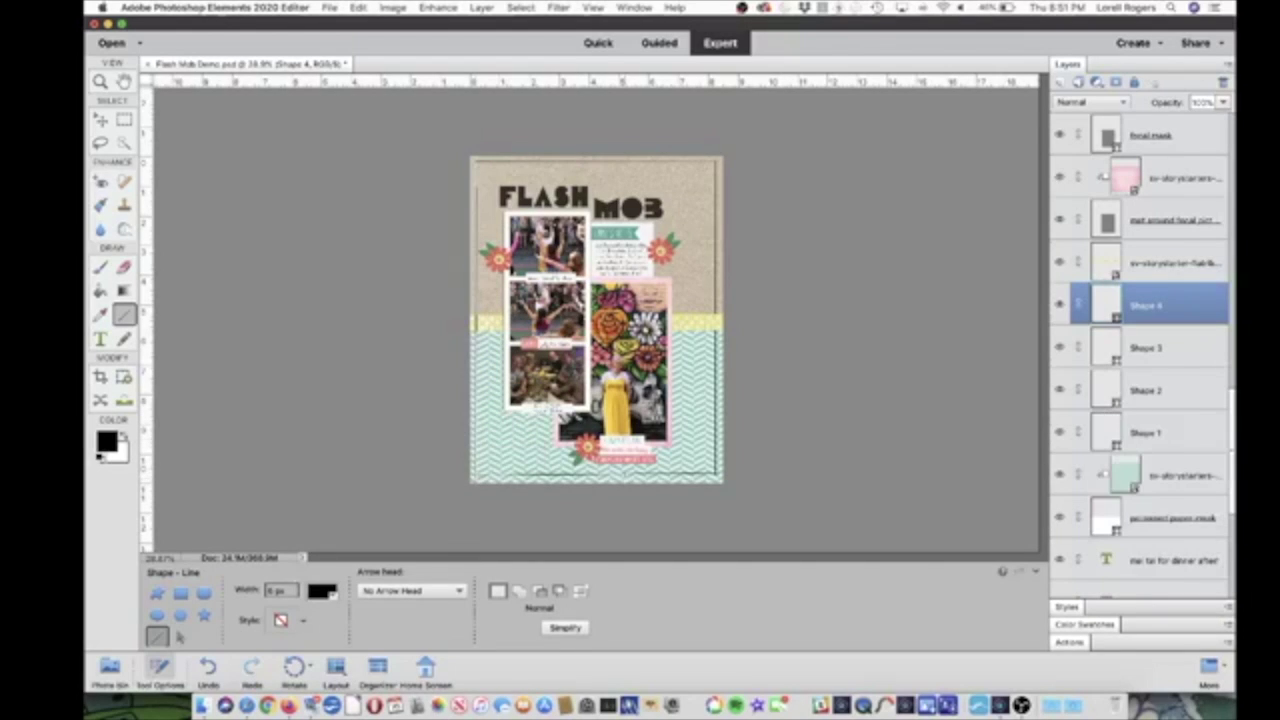
left_click(100, 119)
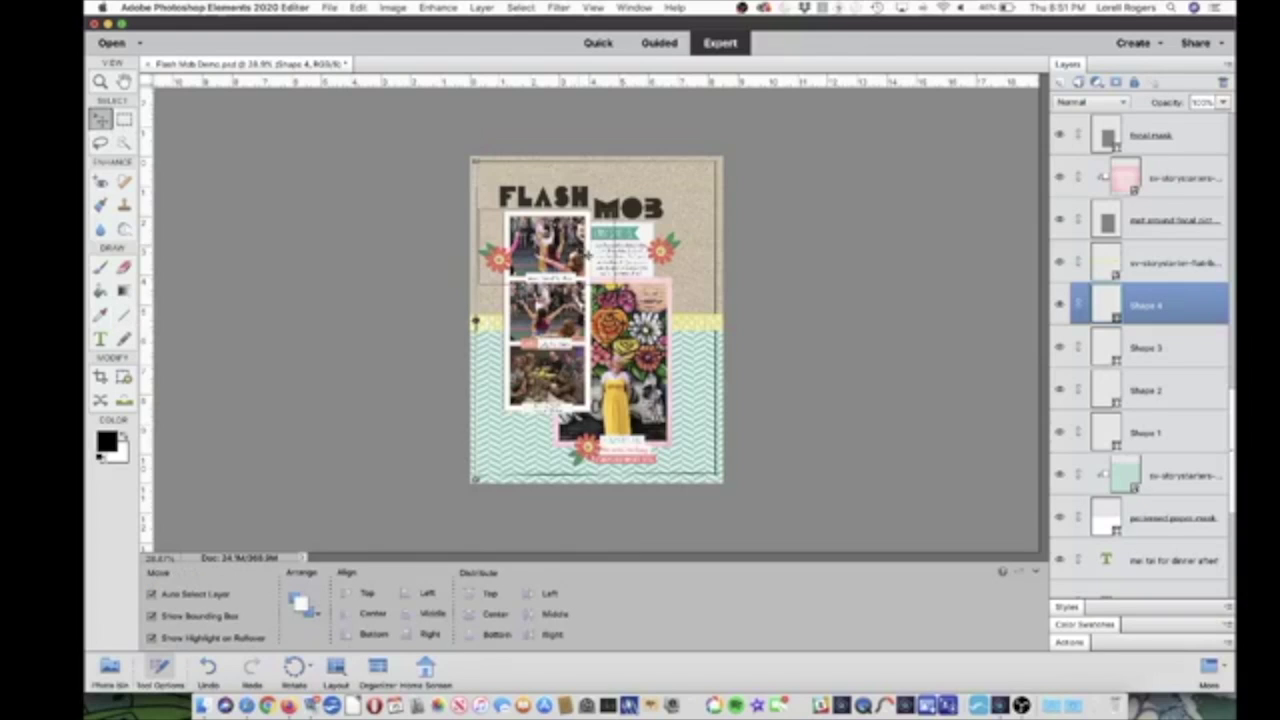
- Examine the border lines up close along the page's top edge
left_click(400, 246)
scroll(578, 248, "up", 3)
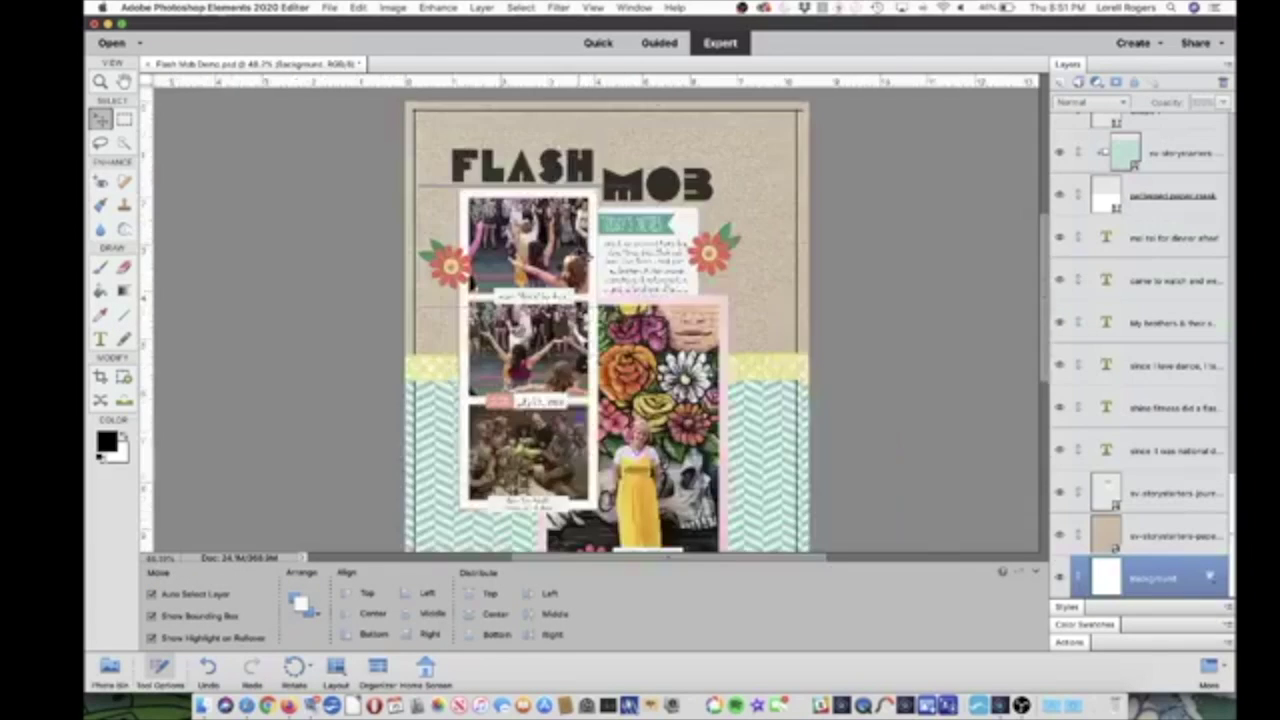
scroll(584, 246, "down", 2)
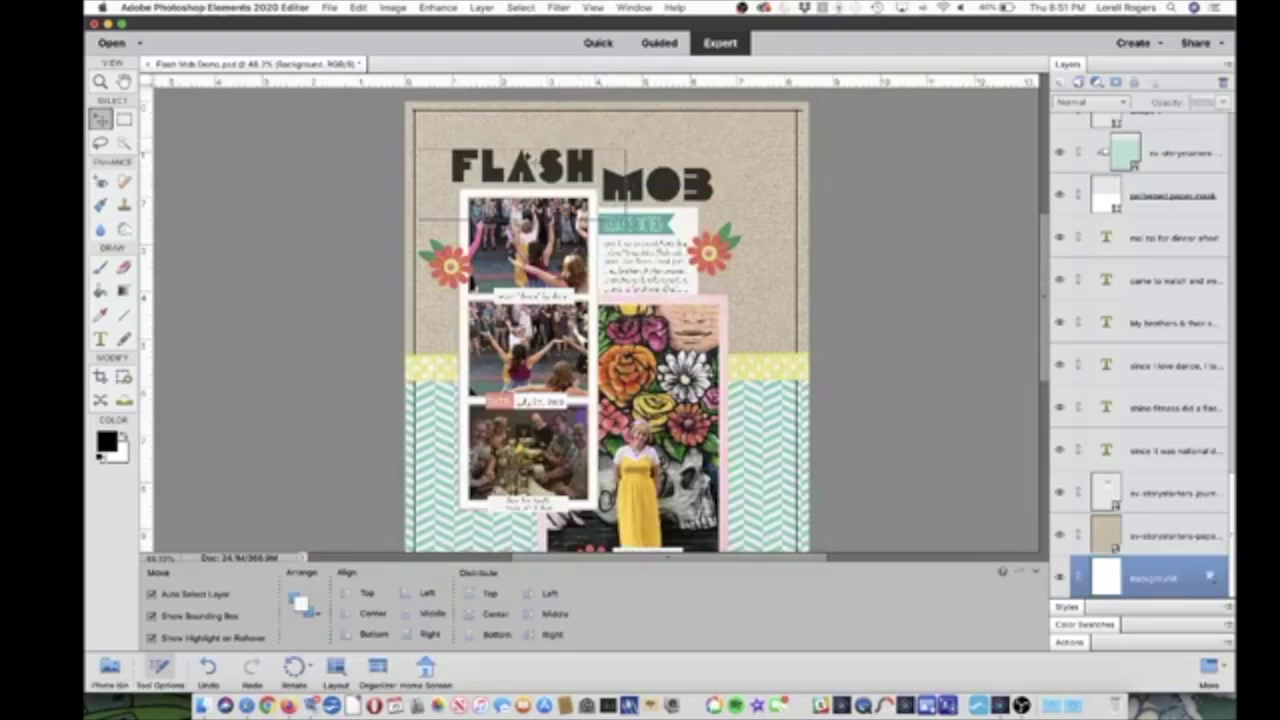
scroll(963, 218, "up", 3)
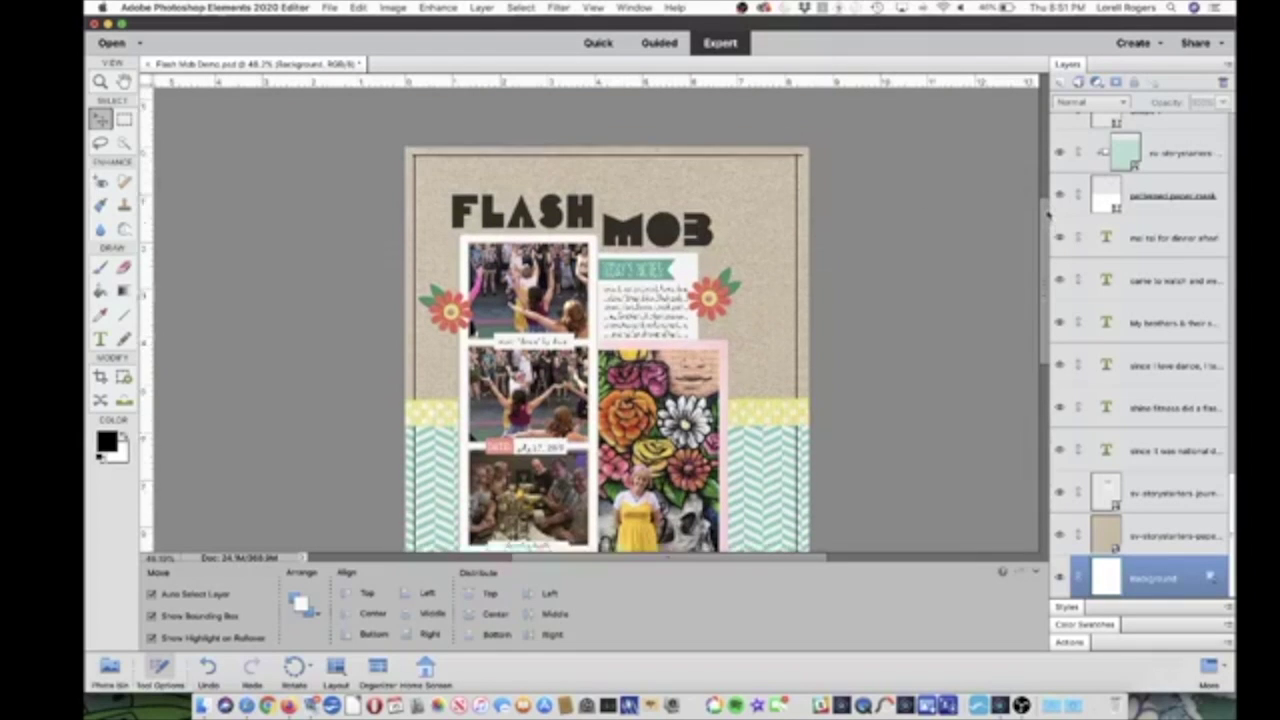
scroll(955, 218, "up", 4)
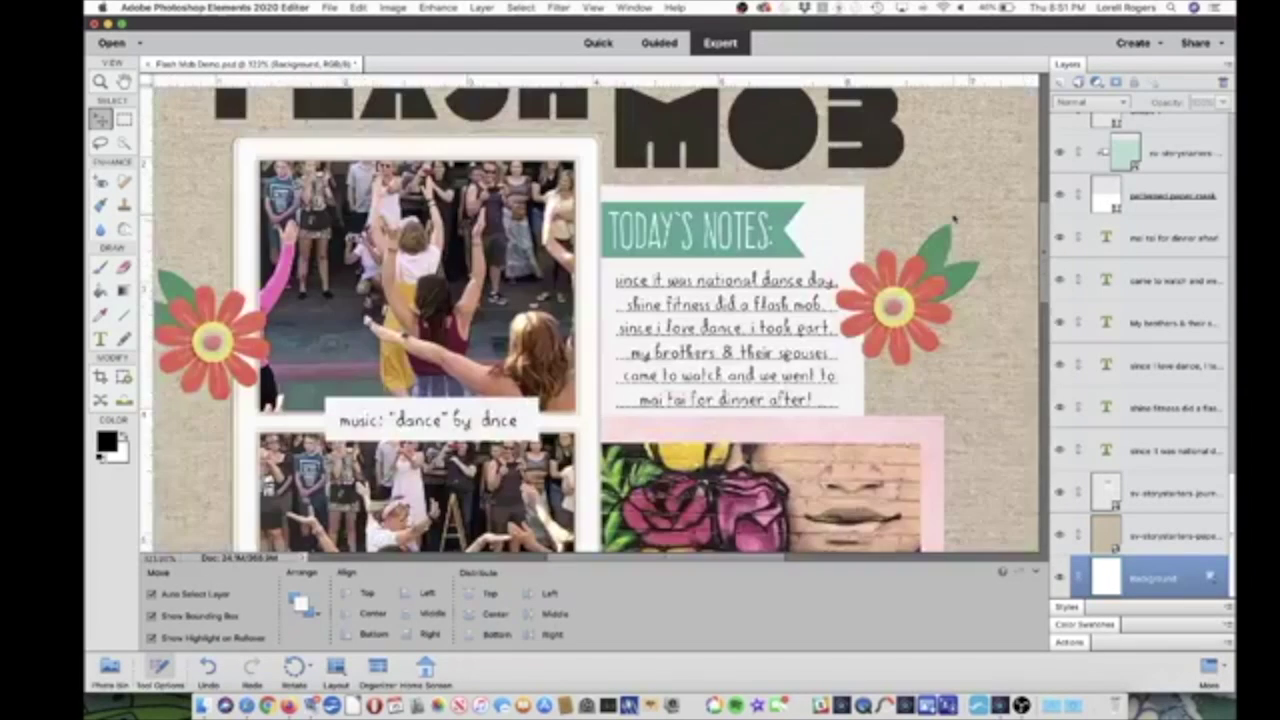
scroll(1043, 252, "up", 5)
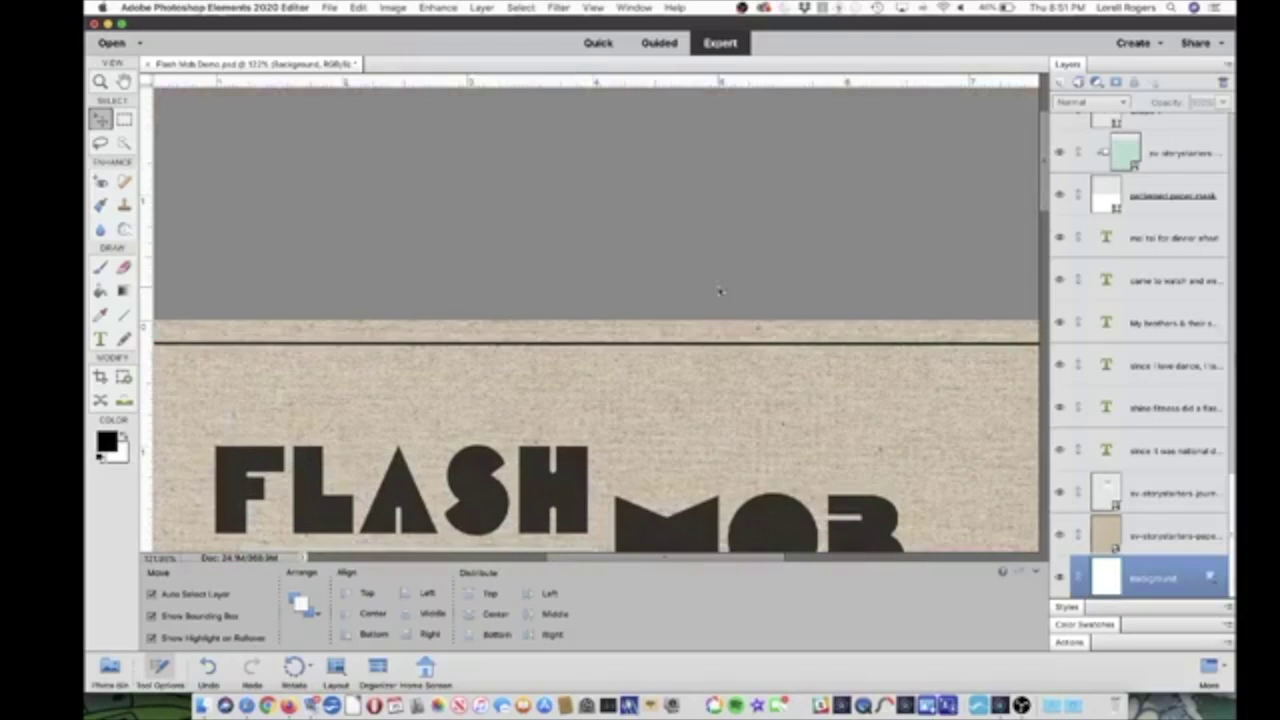
left_click(768, 396)
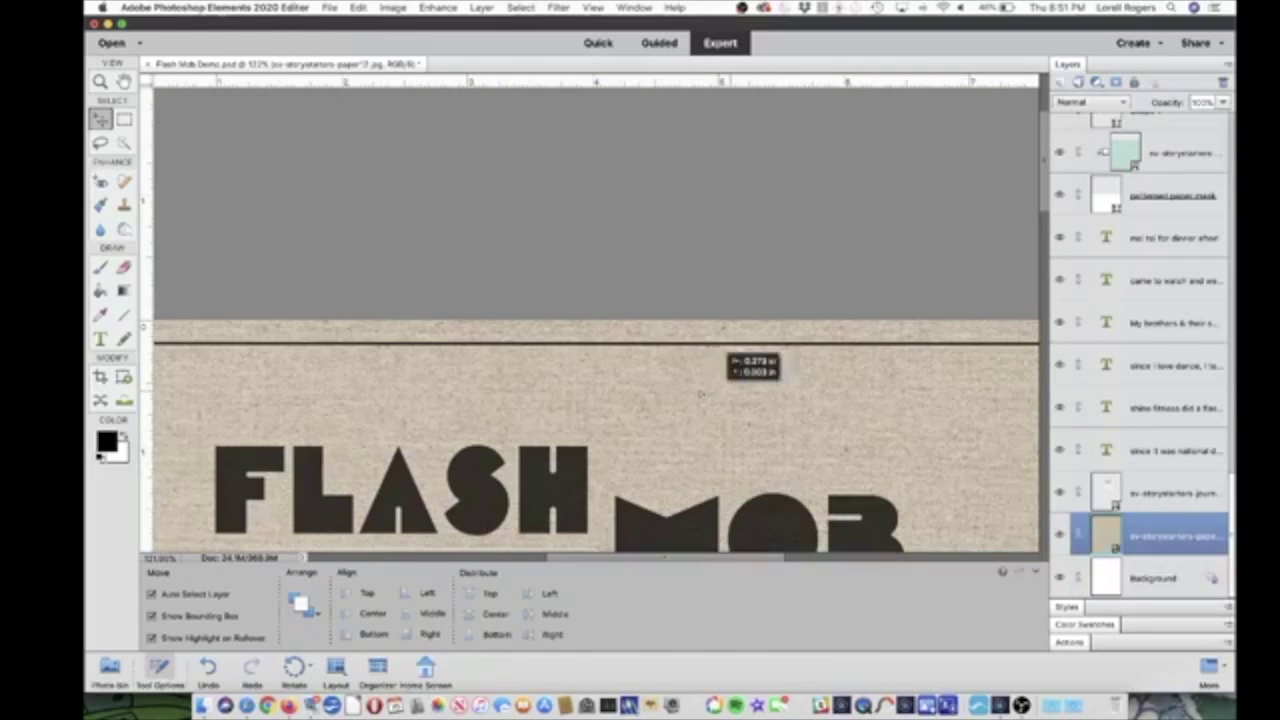
left_click(357, 8)
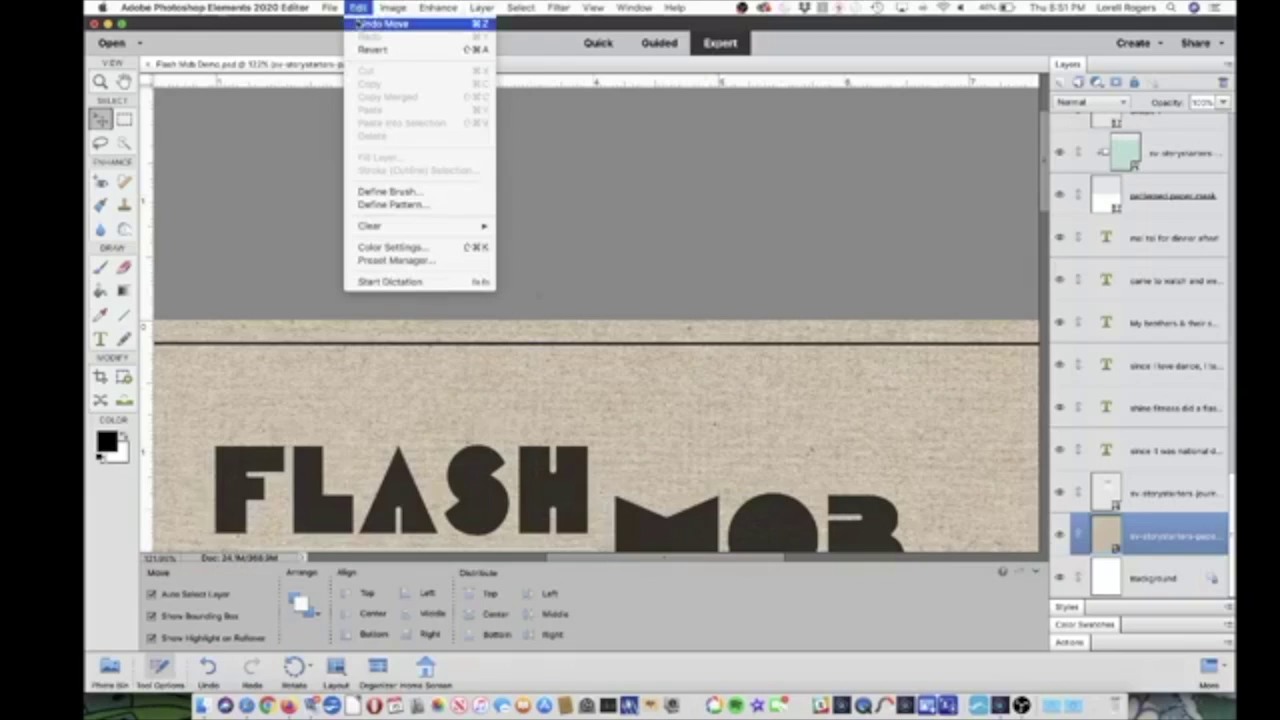
left_click(362, 25)
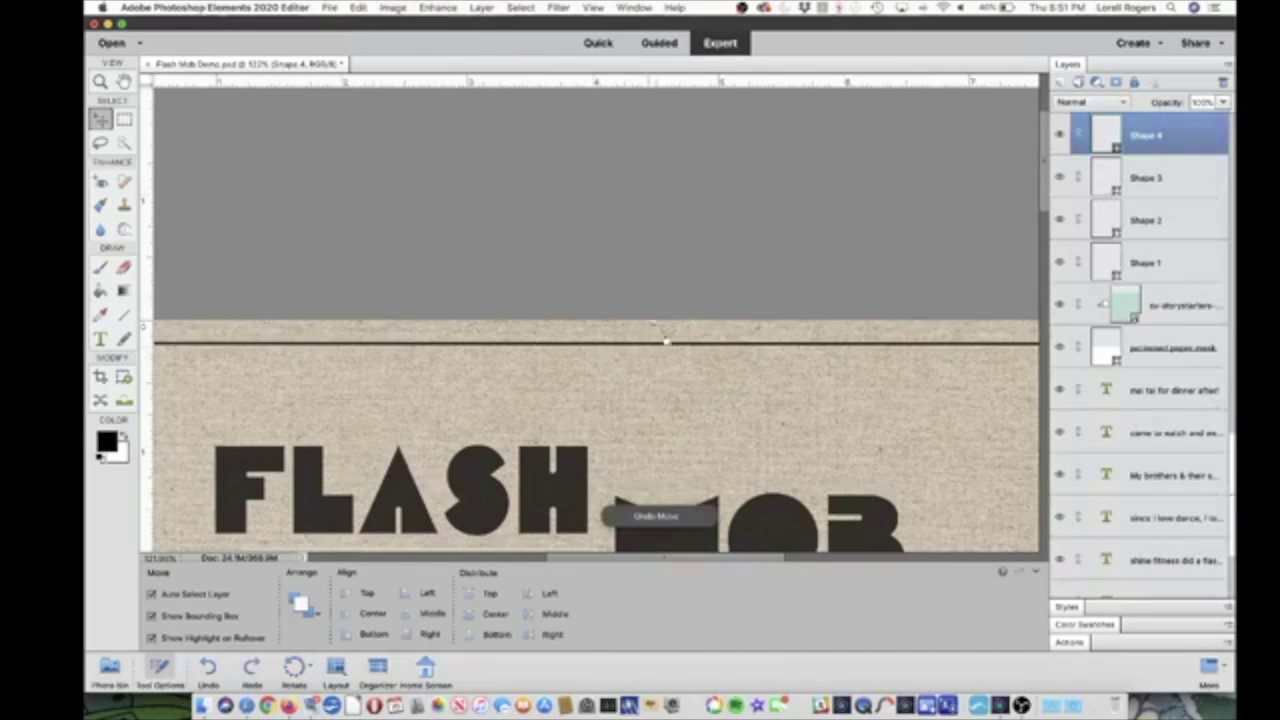
- Draw a short 6 px vertical black line at the page's top-right corner, extending the right border line above the top one
left_click_drag(771, 374, 386, 306)
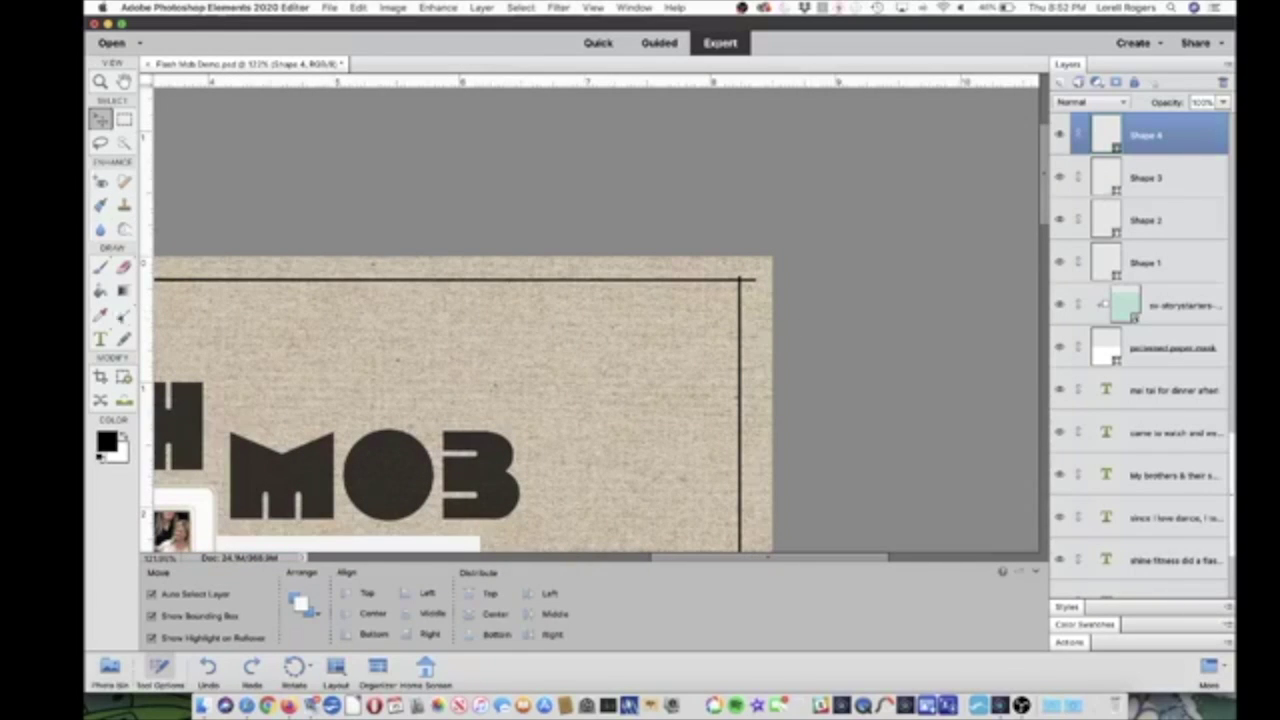
left_click(124, 315)
key("super+equal")
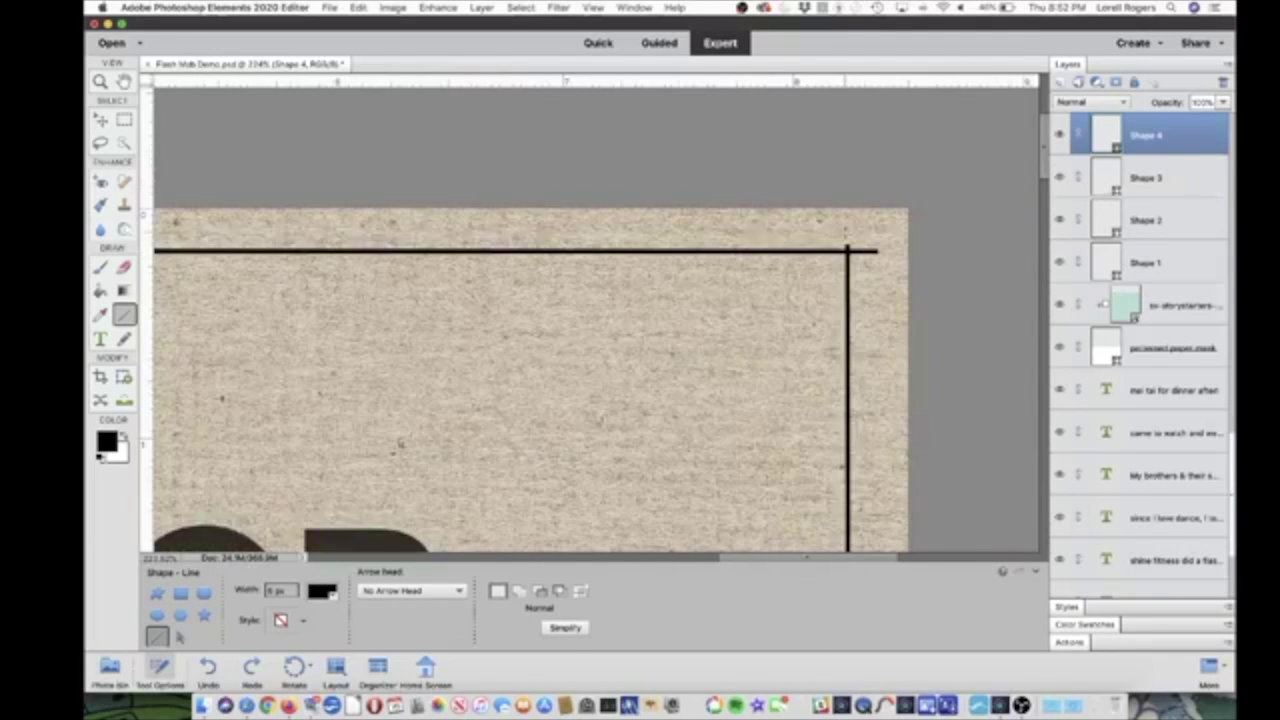
key("super+equal")
left_click_drag(849, 236, 849, 263)
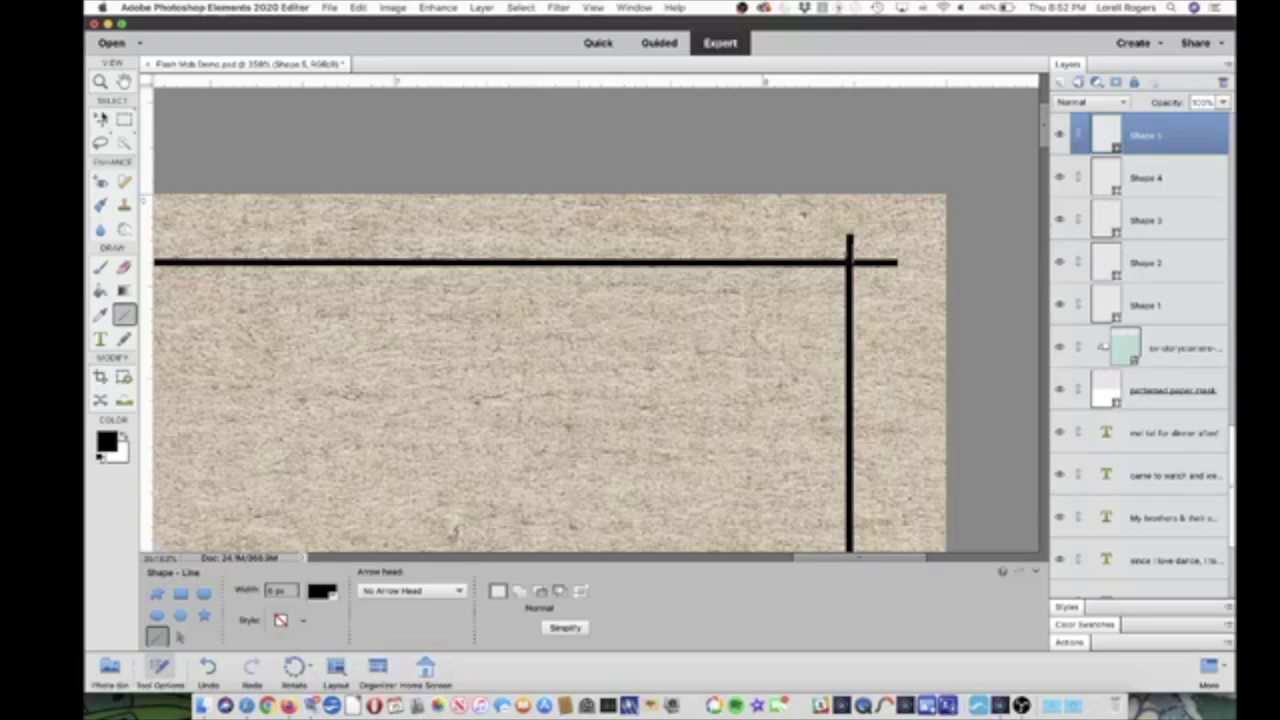
left_click(100, 118)
left_click(932, 335)
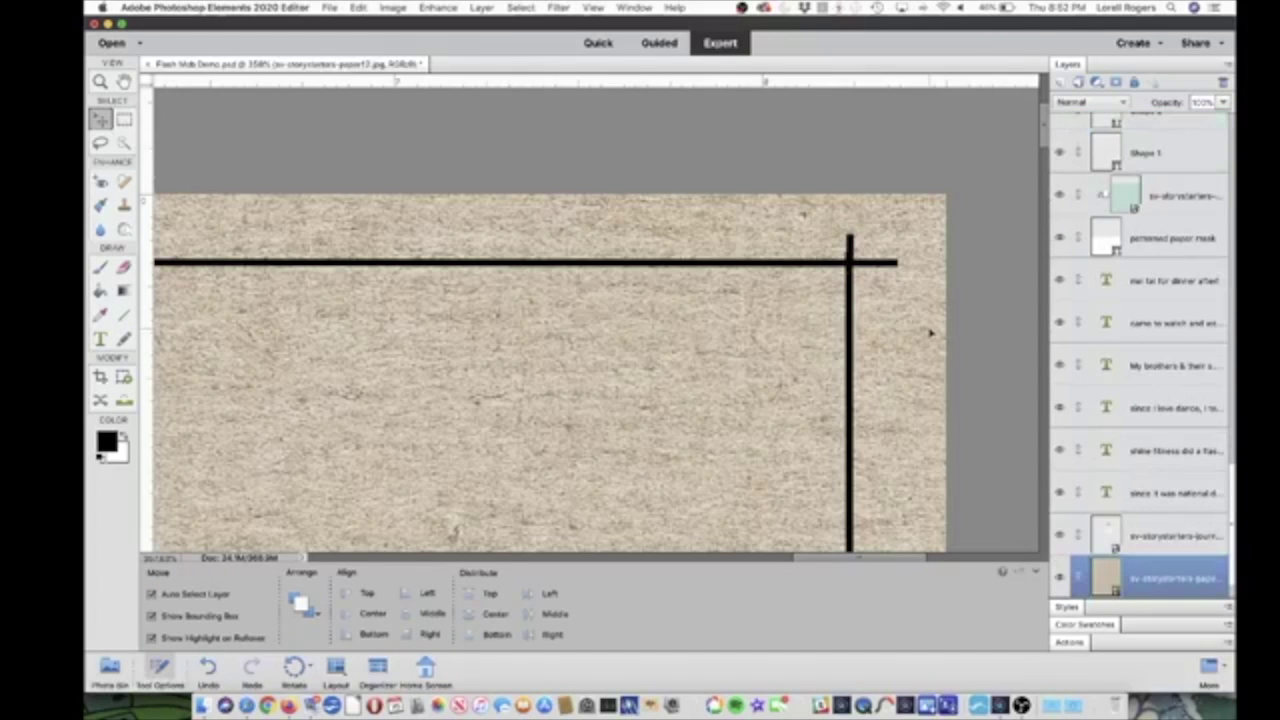
- Examine how the border lines meet at the page's bottom-right and bottom-left corners
scroll(930, 333, "down", 10)
left_click_drag(1048, 228, 1026, 372)
scroll(948, 411, "up", 8)
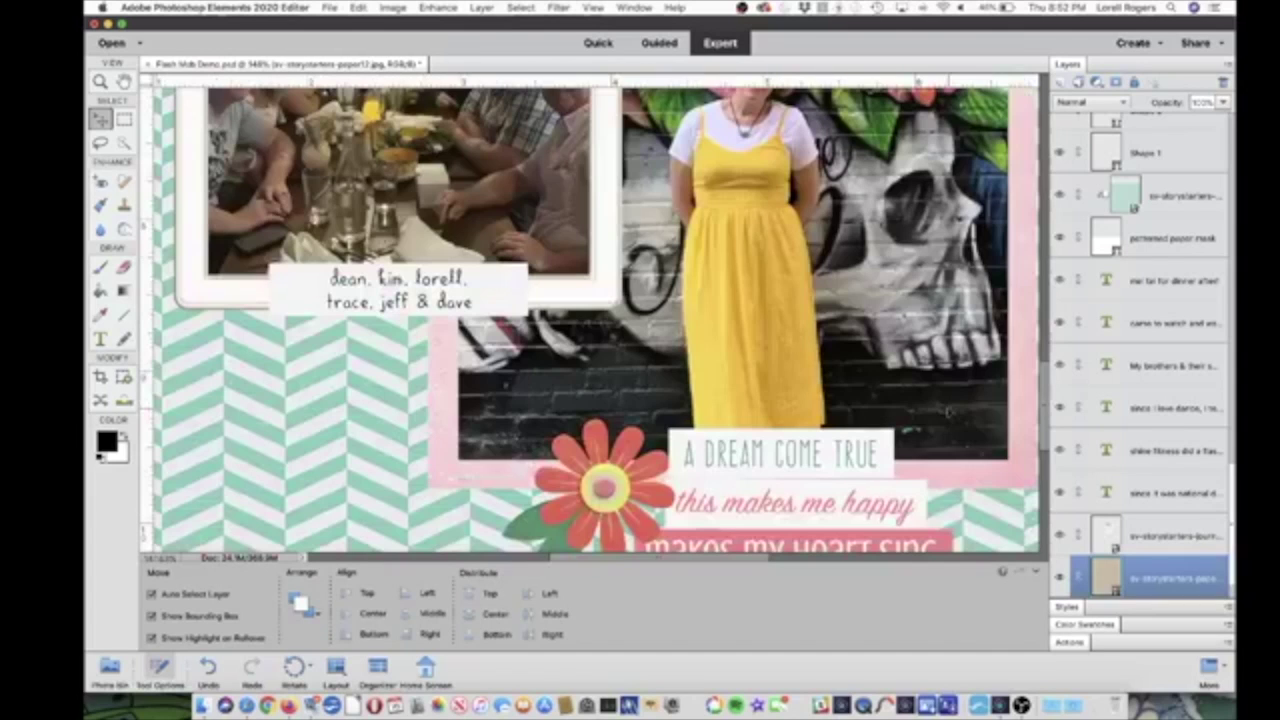
scroll(975, 390, "down", 5)
scroll(786, 538, "down", 4)
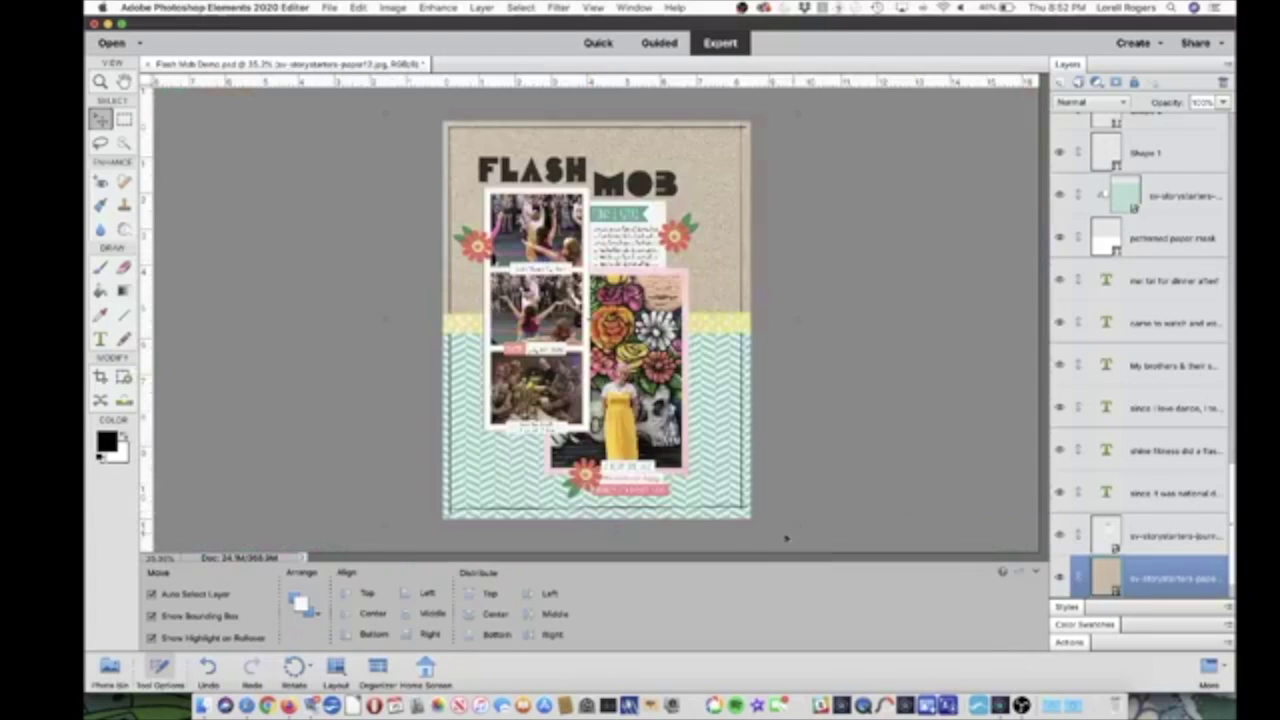
scroll(842, 369, "up", 3)
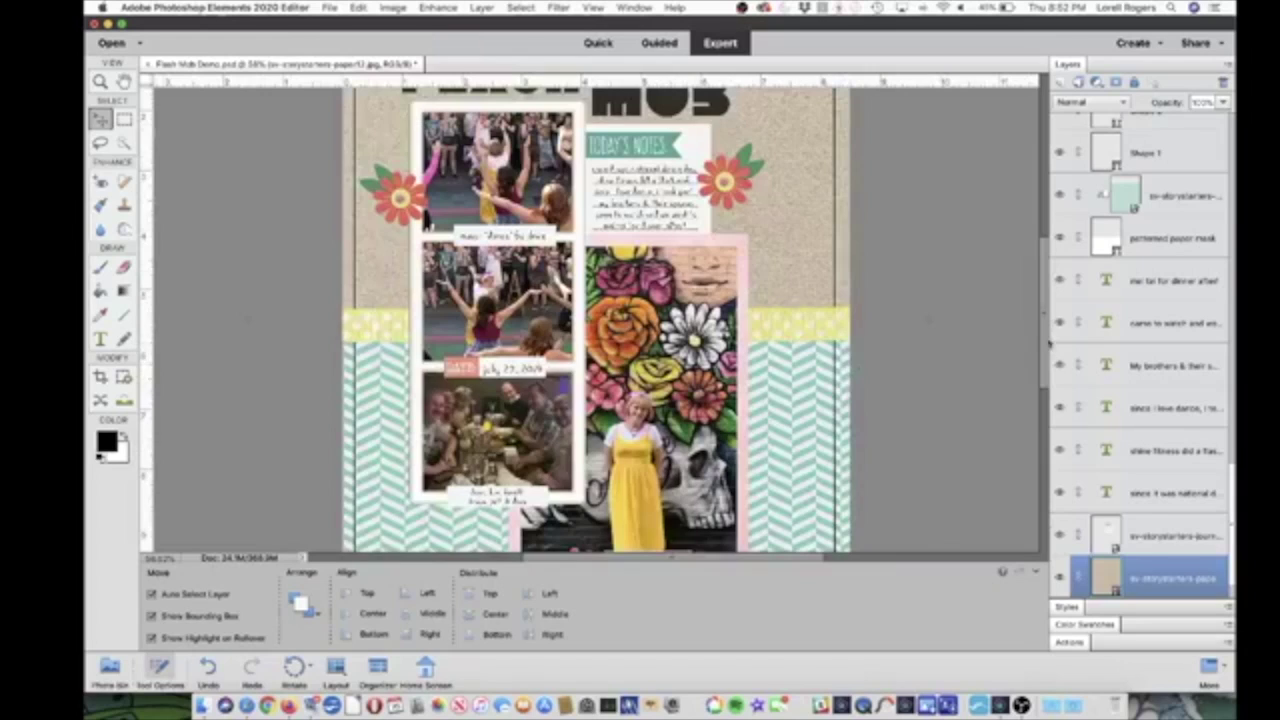
left_click_drag(1045, 333, 1038, 428)
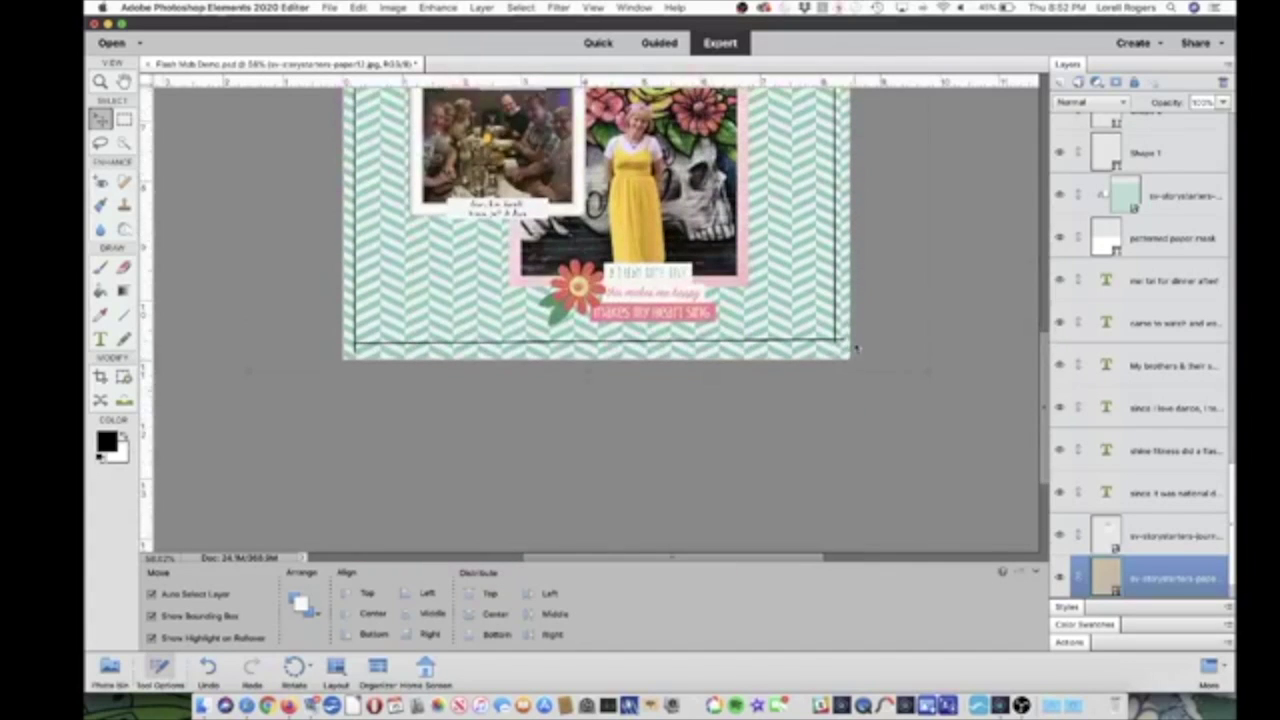
scroll(855, 347, "up", 3)
left_click_drag(654, 563, 715, 567)
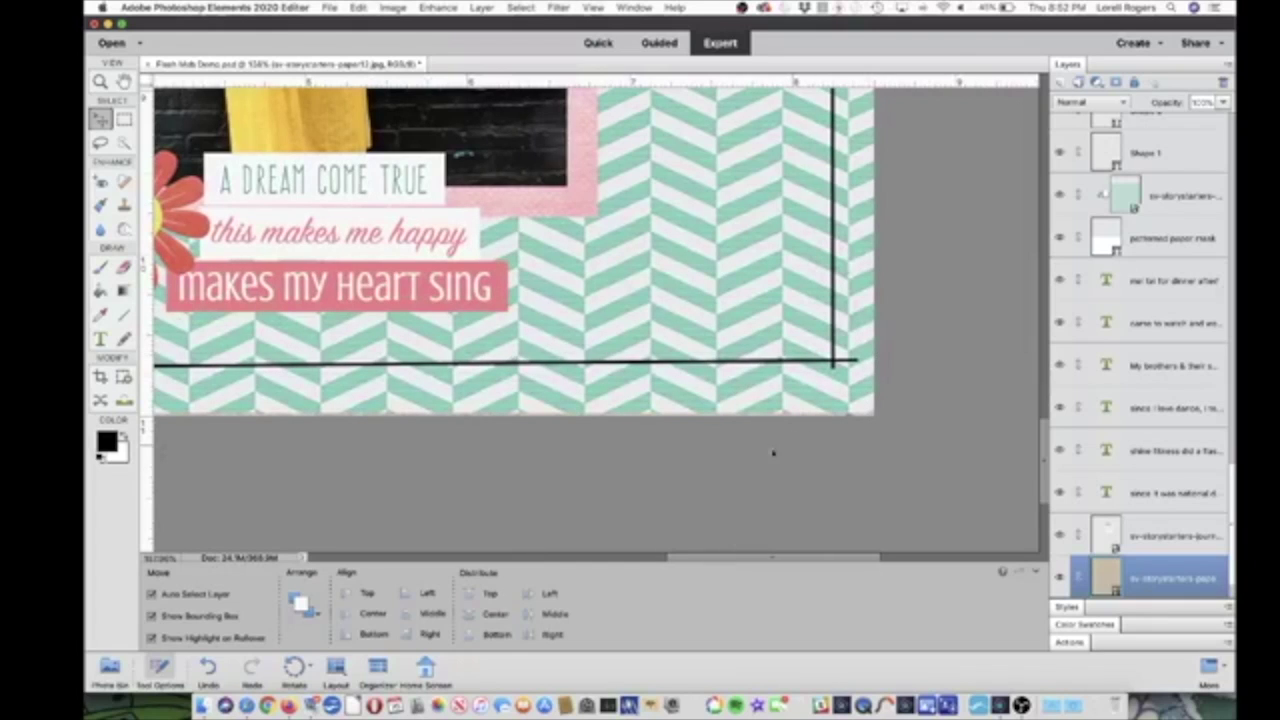
left_click_drag(722, 564, 521, 571)
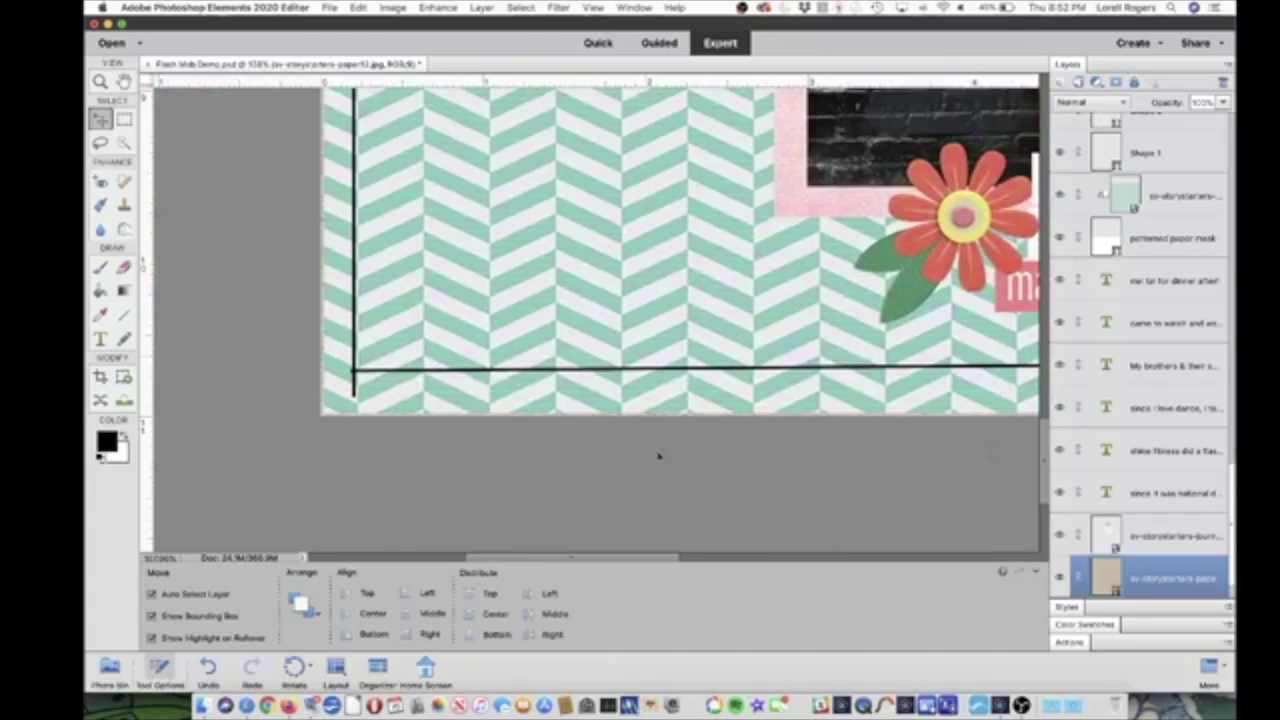
- Try to draw a short horizontal line extending the bottom border line past the left one, with the tan paper layer selected
scroll(360, 326, "up", 3)
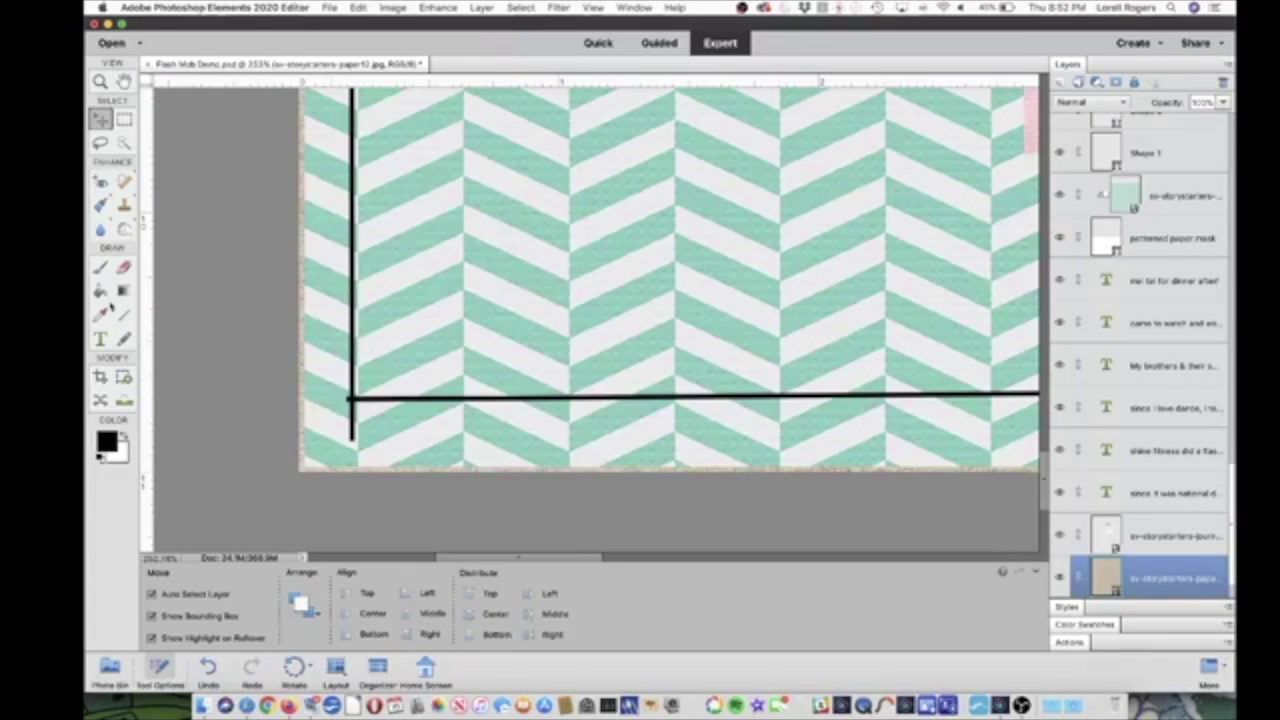
left_click(123, 316)
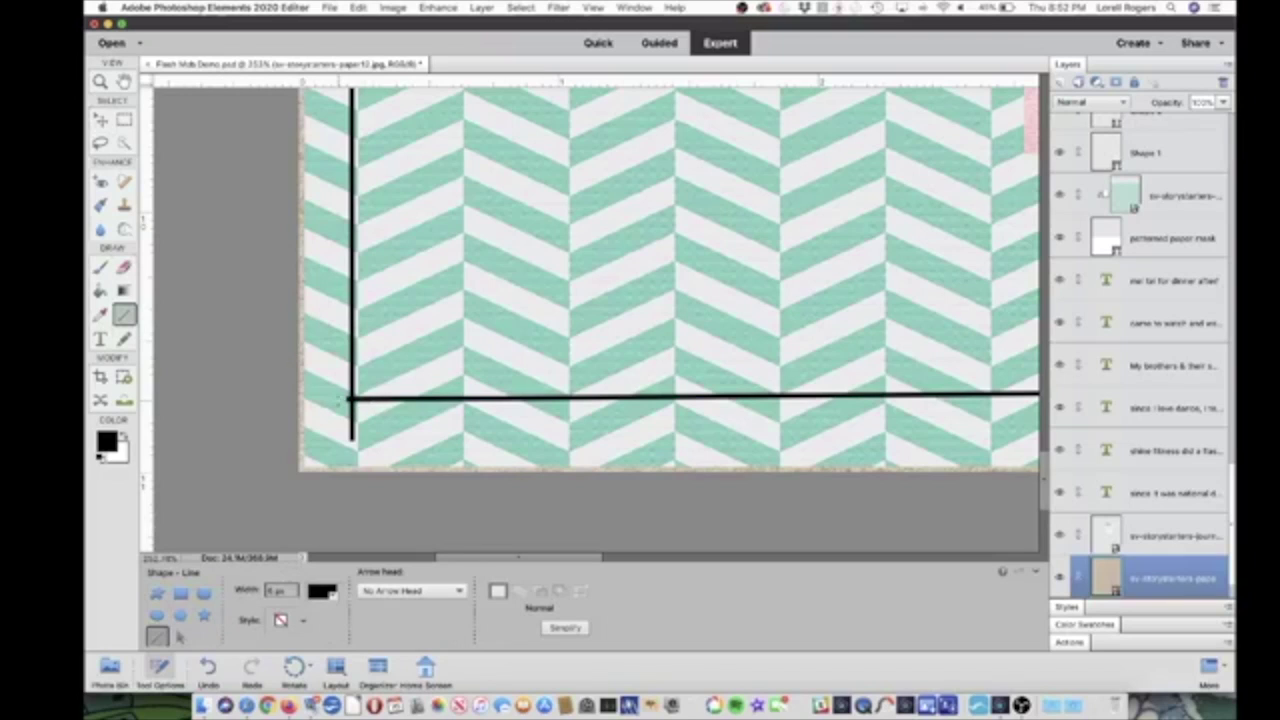
left_click_drag(350, 398, 352, 398)
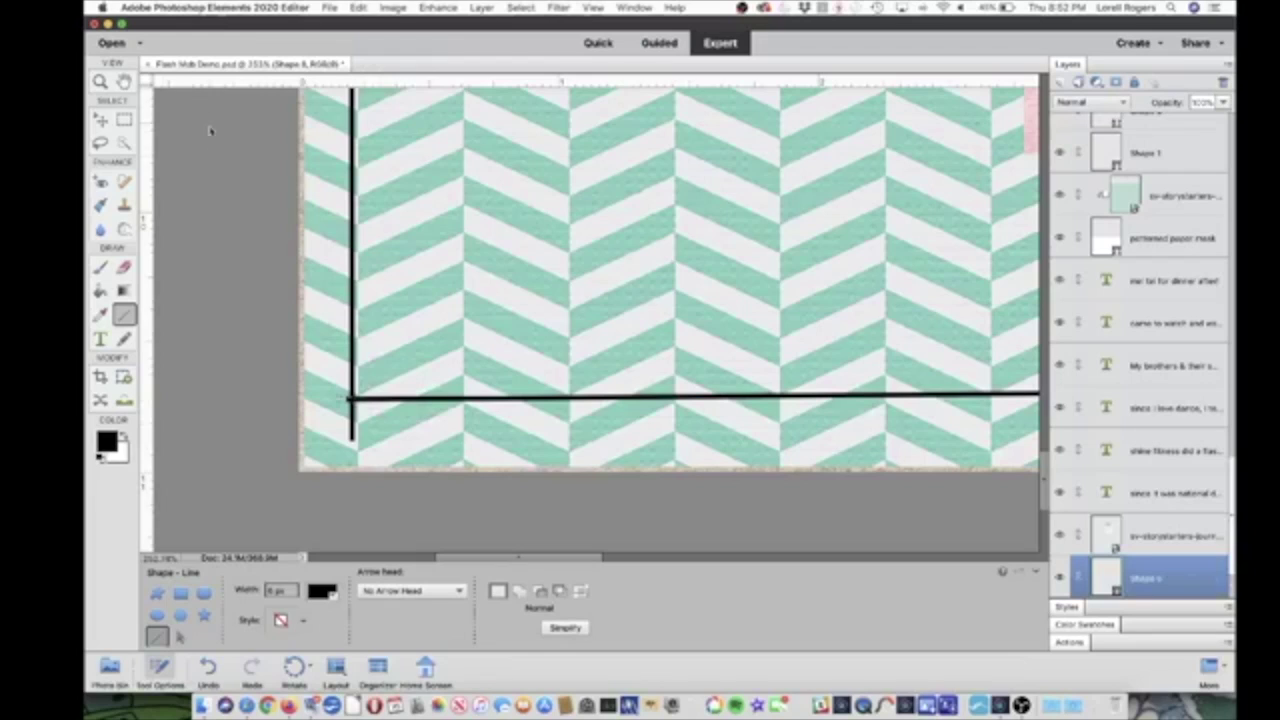
left_click(100, 119)
left_click(252, 228)
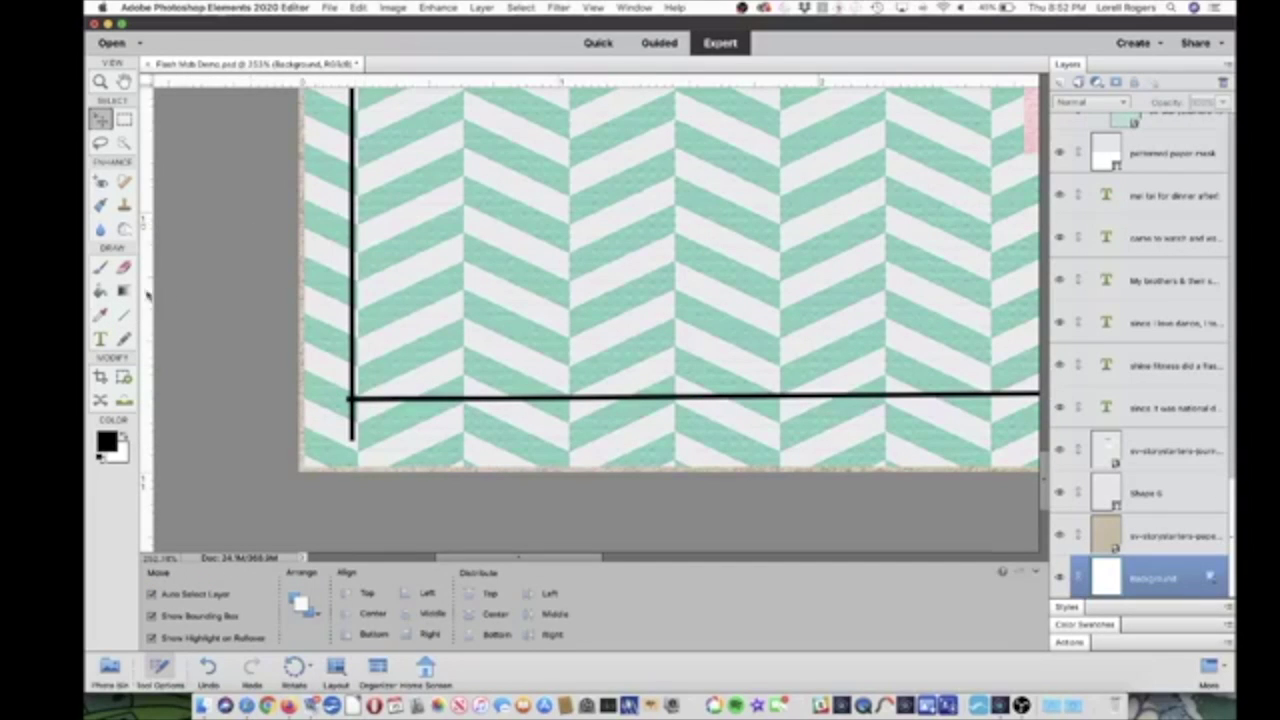
- With the Shape 1 layer selected, draw a short 6 px horizontal line extending the bottom border line past the left one
left_click(124, 314)
scroll(344, 436, "up", 2)
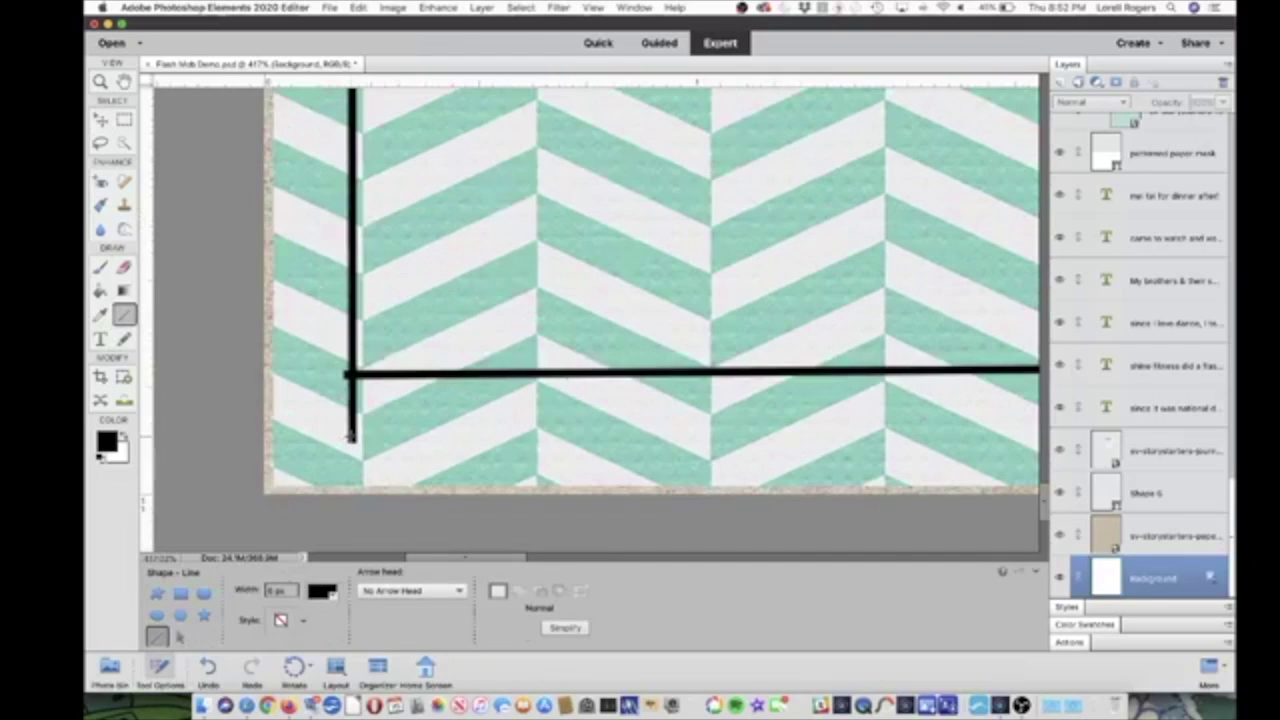
scroll(1124, 298, "up", 4)
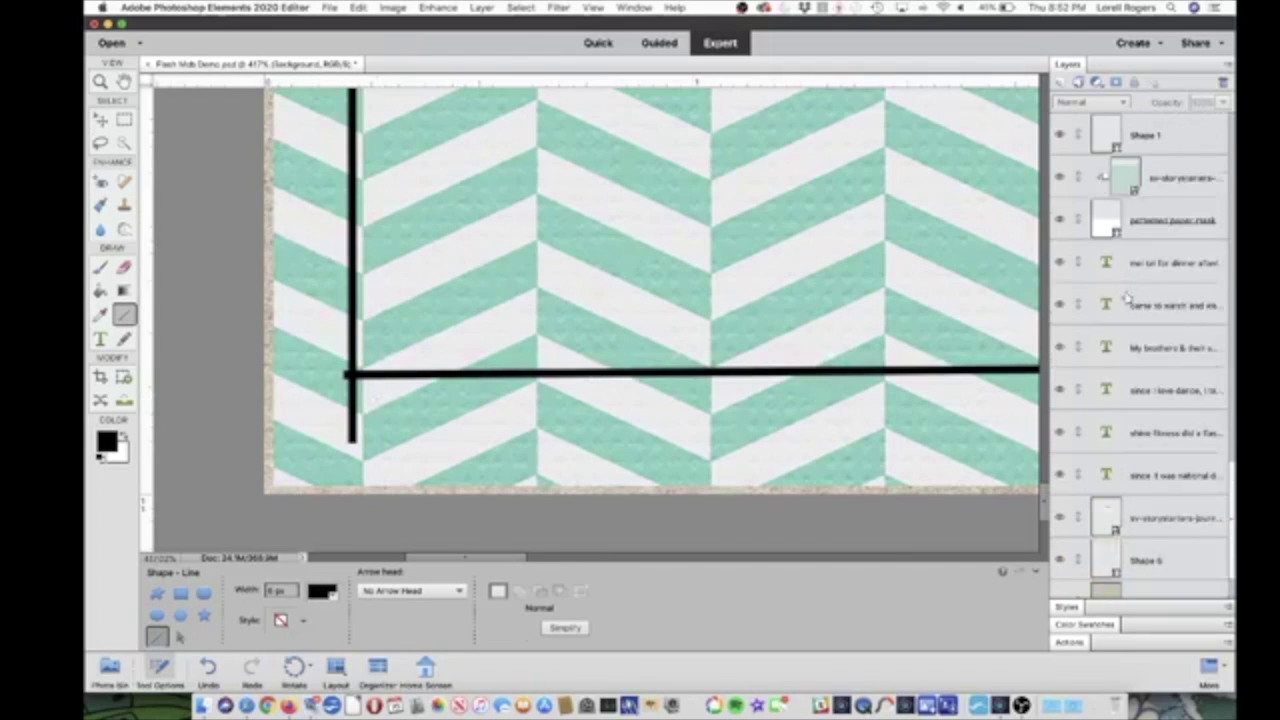
left_click(1108, 215)
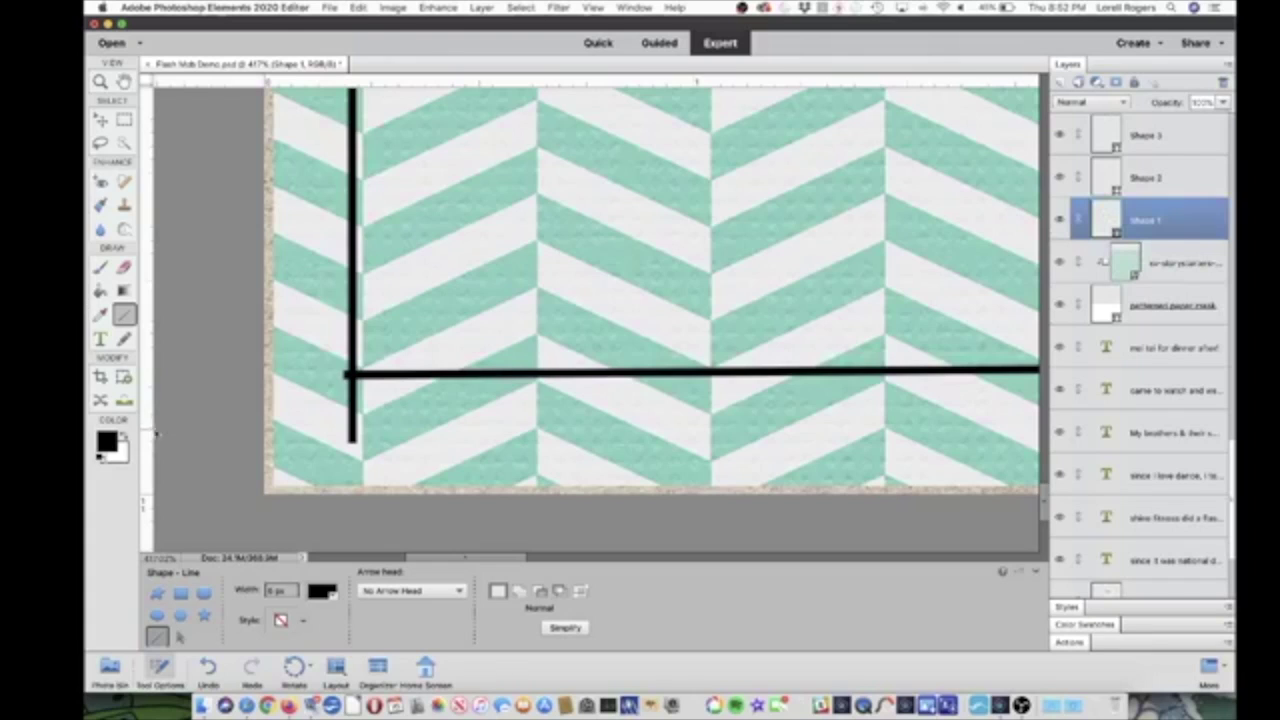
scroll(345, 374, "up", 4)
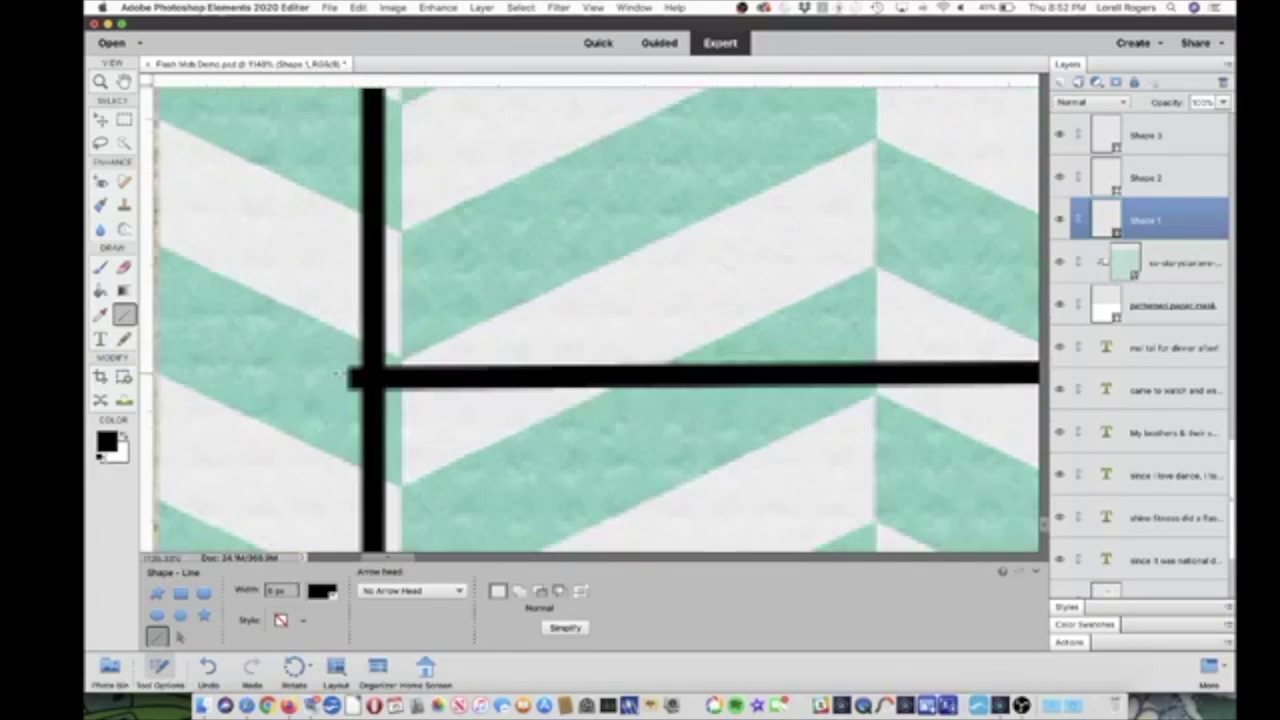
scroll(322, 375, "down", 3)
left_click_drag(314, 376, 347, 376)
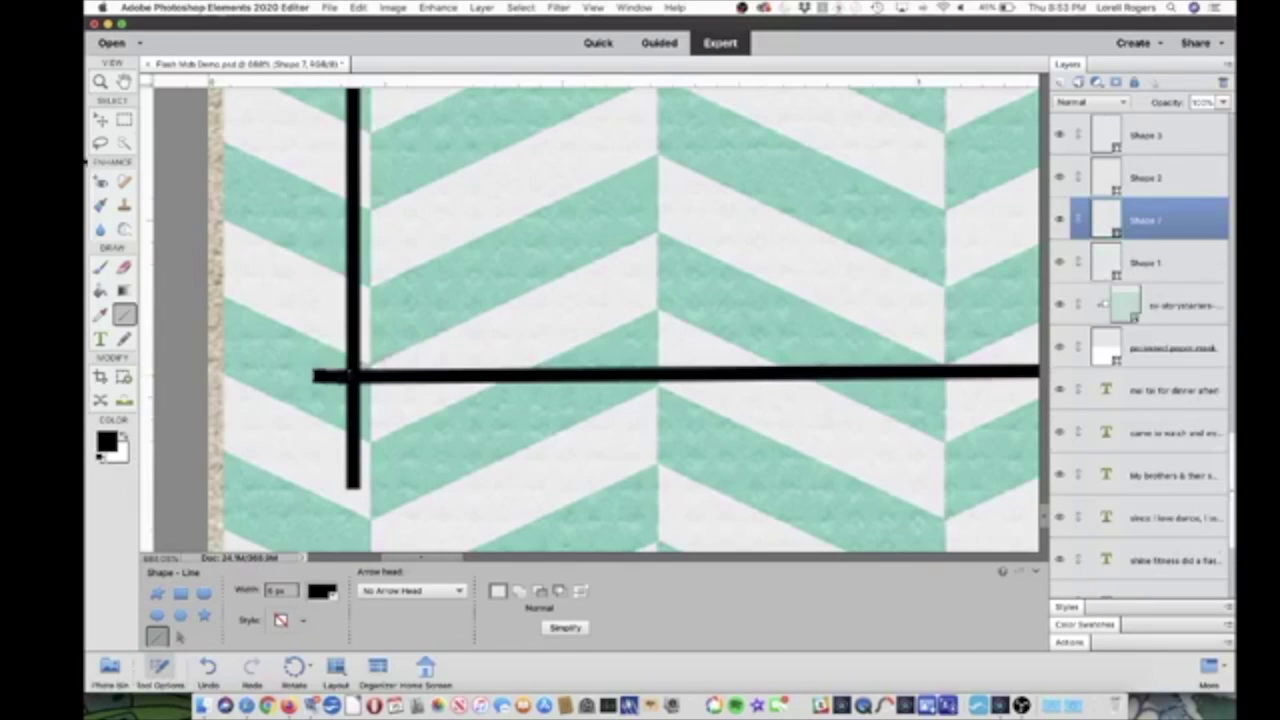
key("v")
scroll(857, 335, "down", 2)
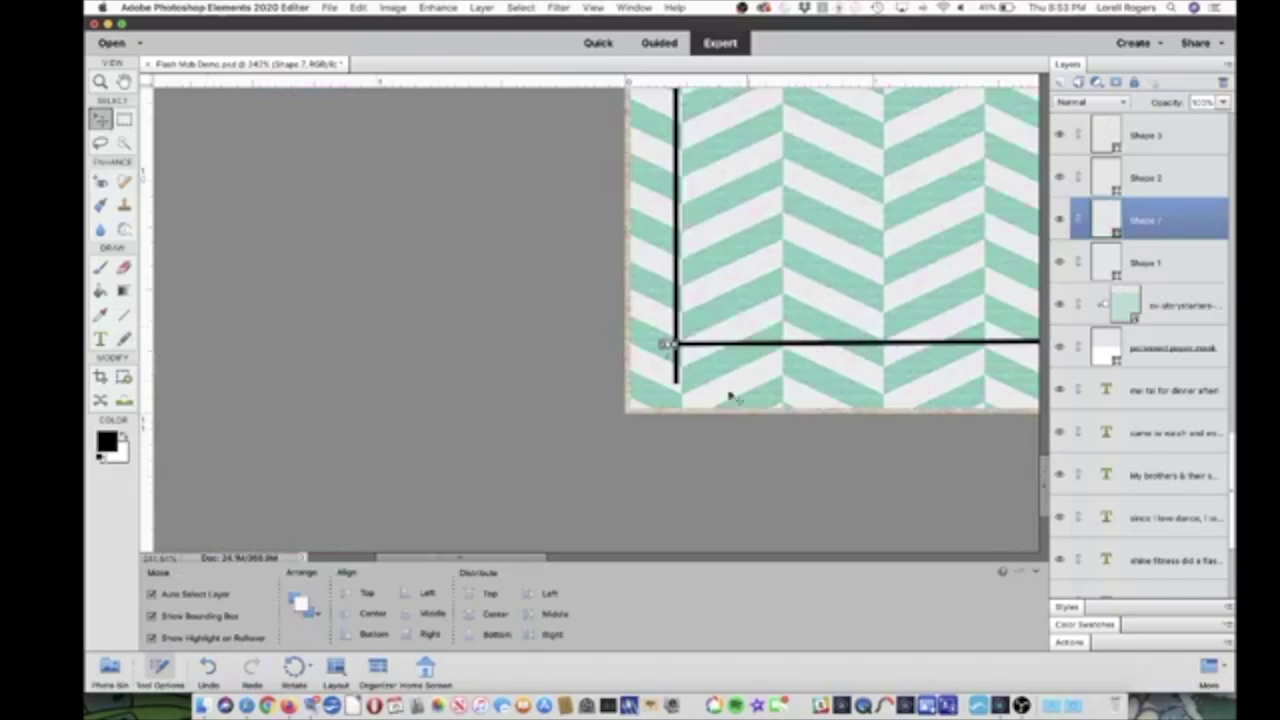
left_click(770, 411)
- Scale the patterned paper mask up slightly, with proportions constrained, so the chevron paper reaches the page edges, and deselect it
scroll(770, 408, "up", 1)
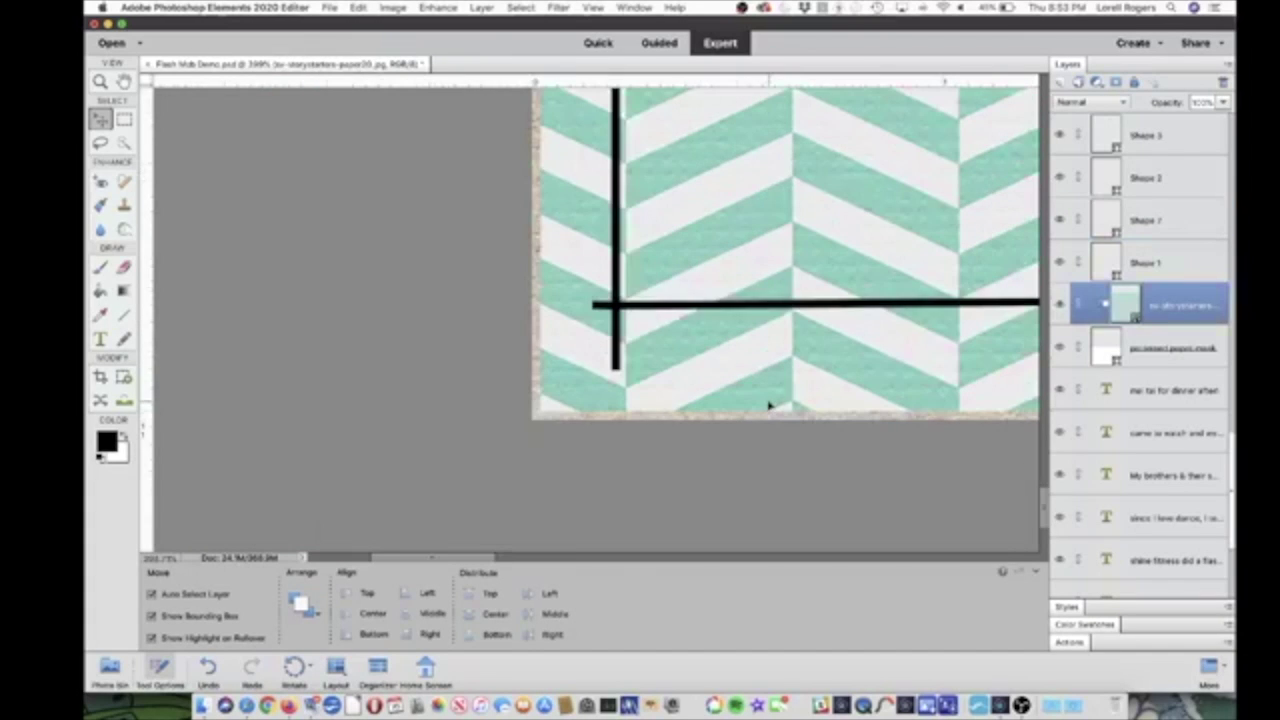
scroll(768, 404, "down", 10)
scroll(762, 404, "up", 3)
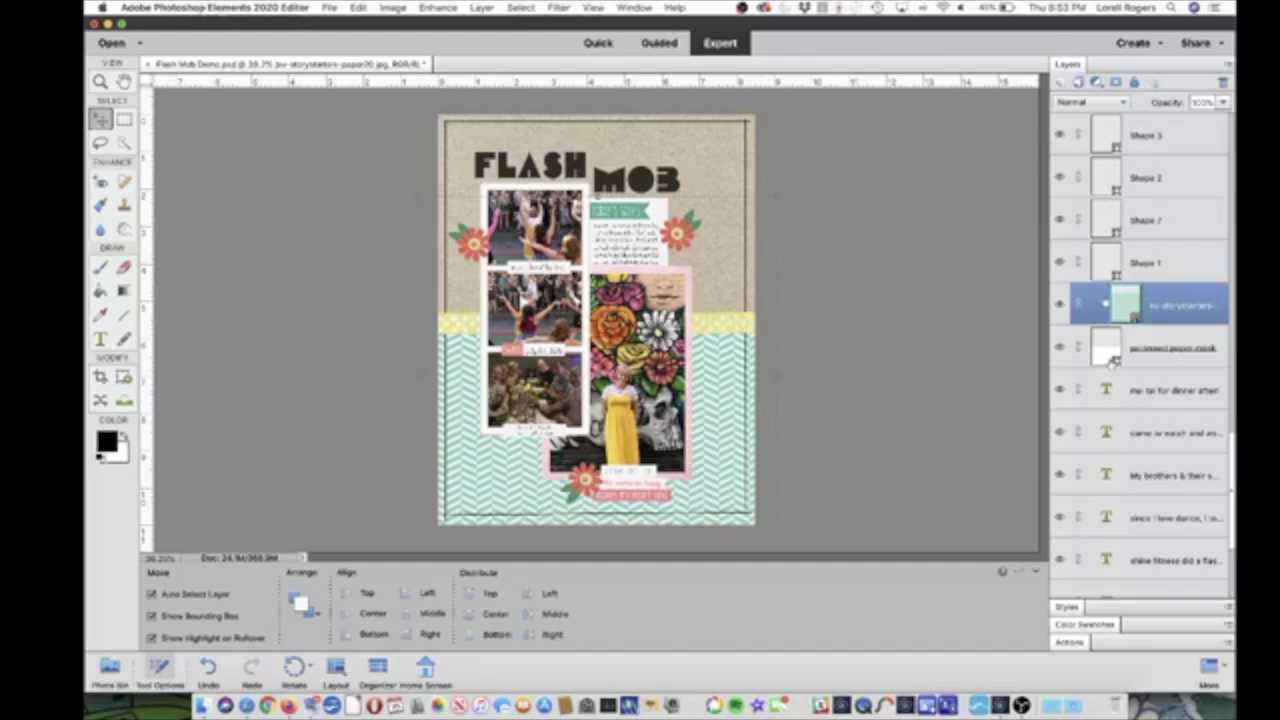
left_click(1112, 362)
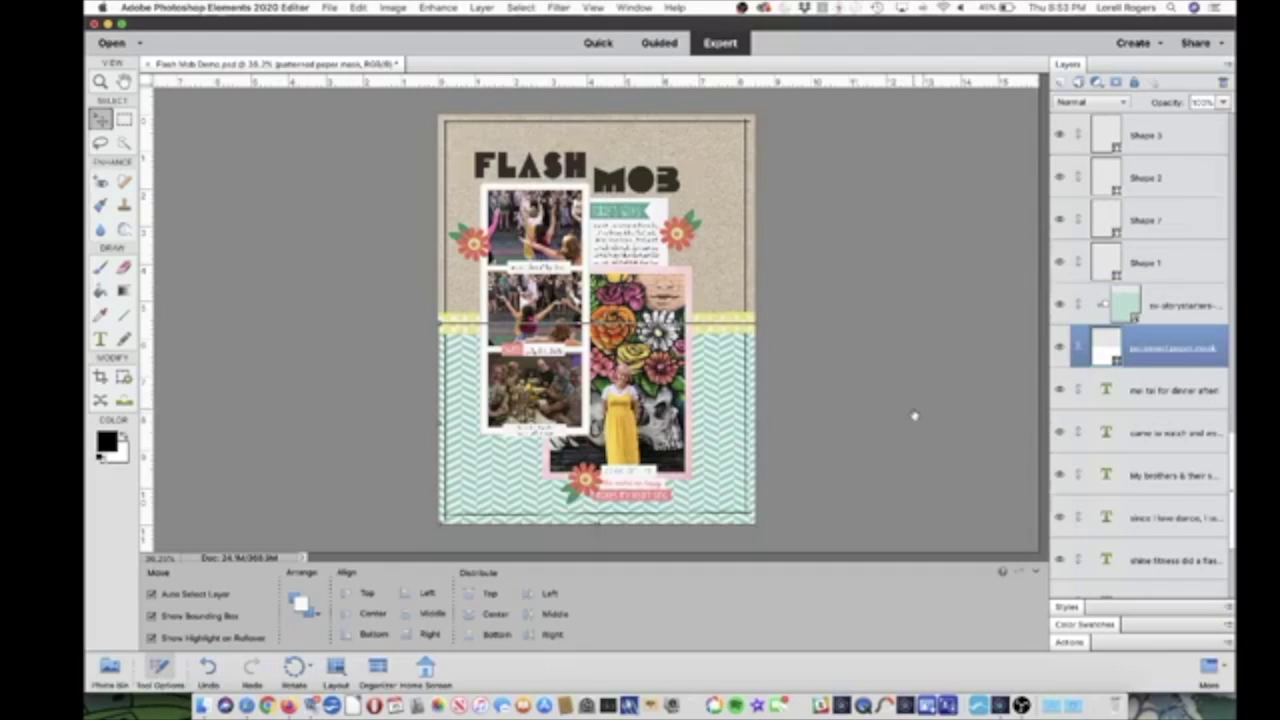
left_click(439, 524)
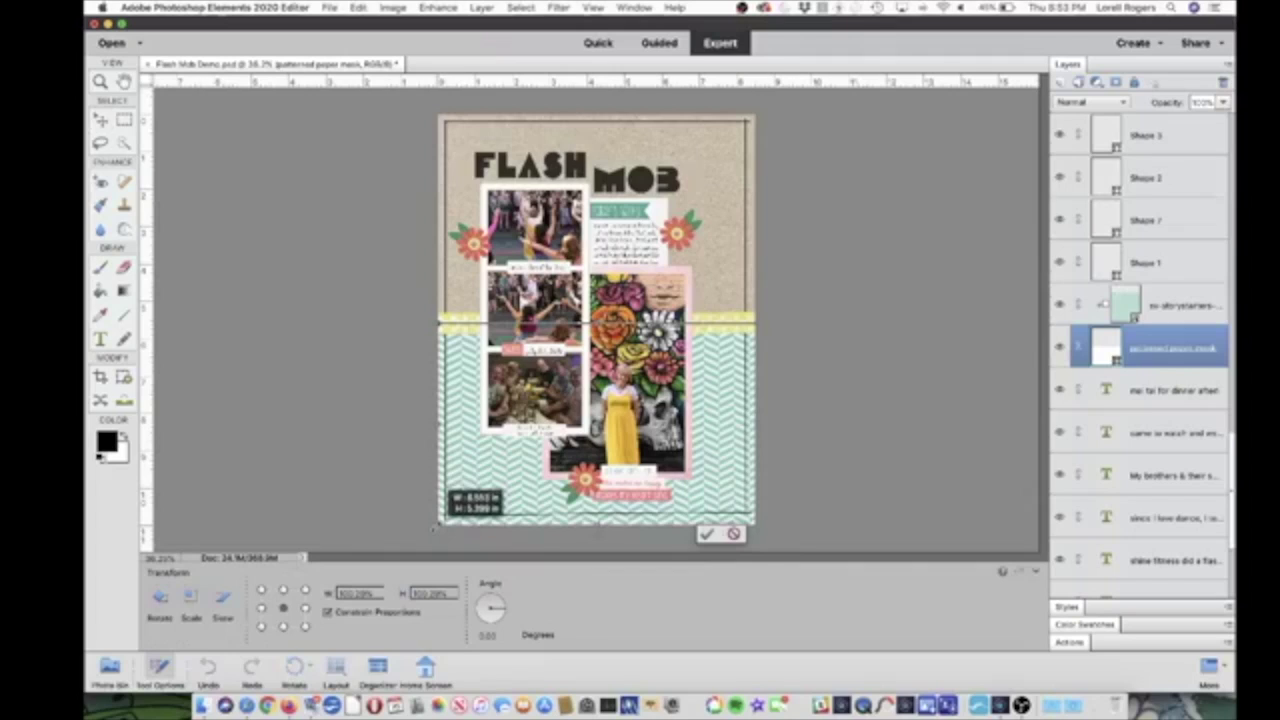
left_click(706, 535)
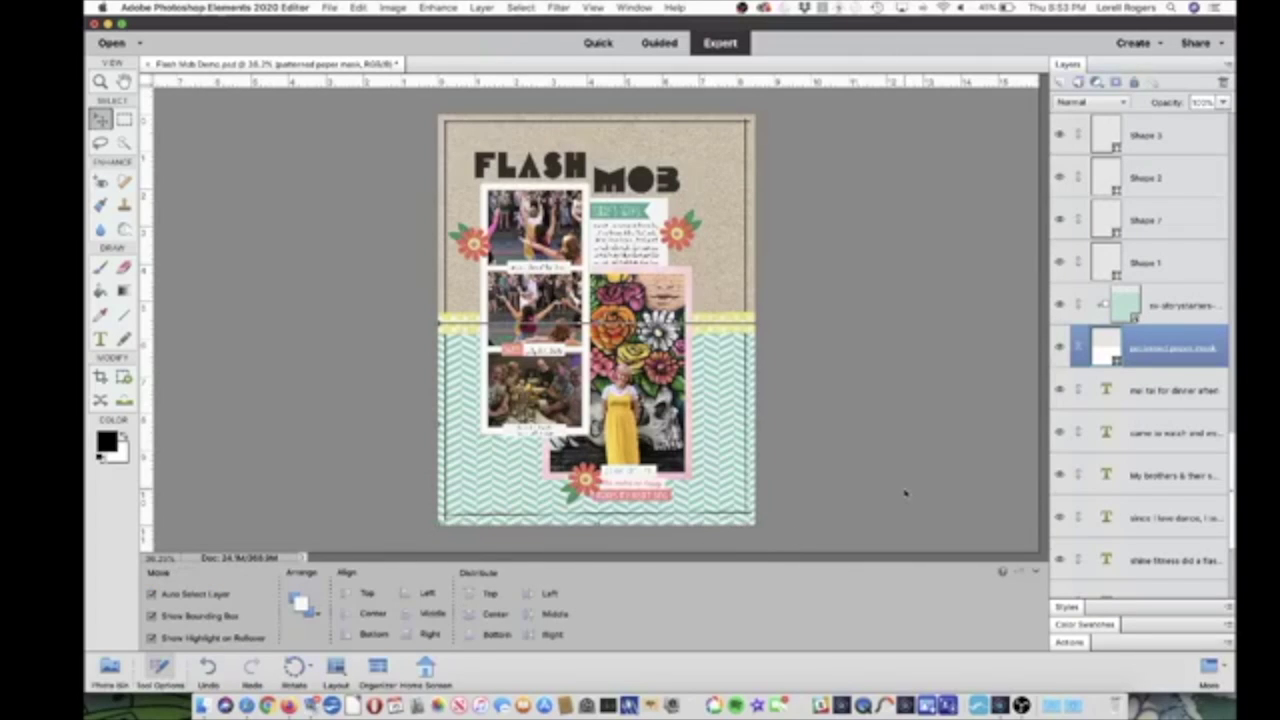
left_click(932, 491)
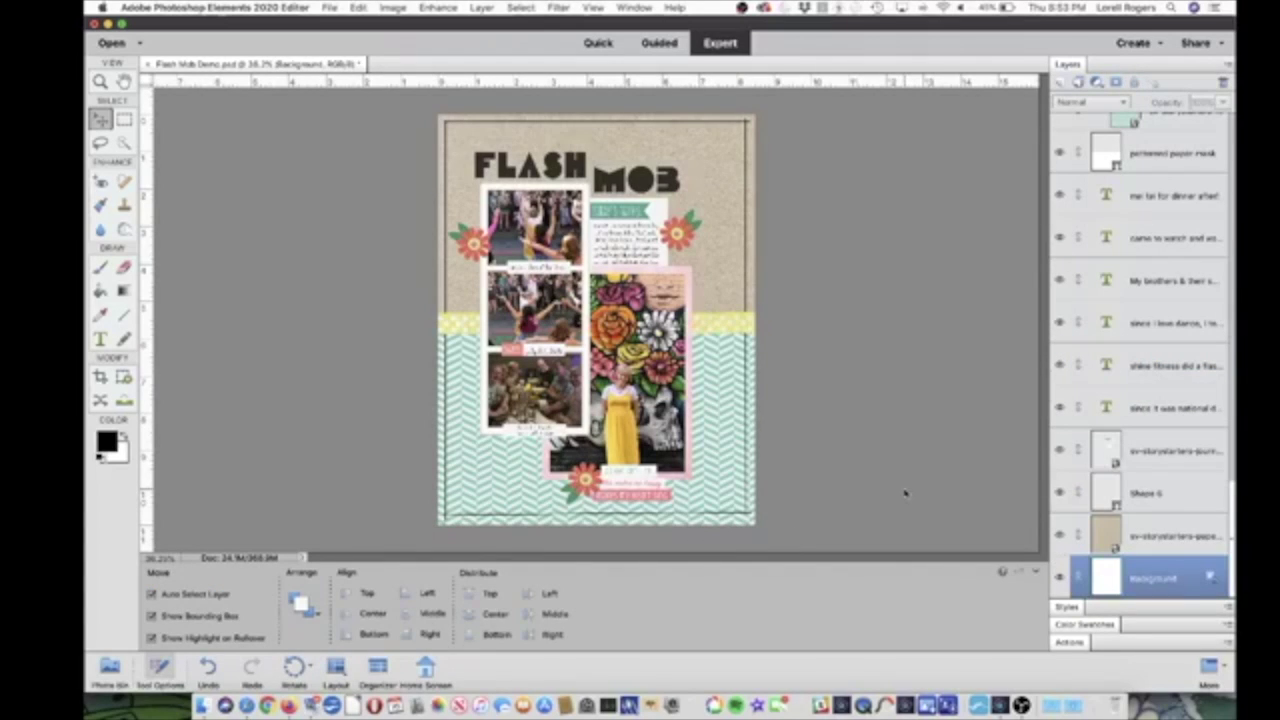
- Merge the border line layers from Shape 5 through Shape 1 into a single shape layer
left_click(749, 225)
scroll(1198, 306, "up", 10)
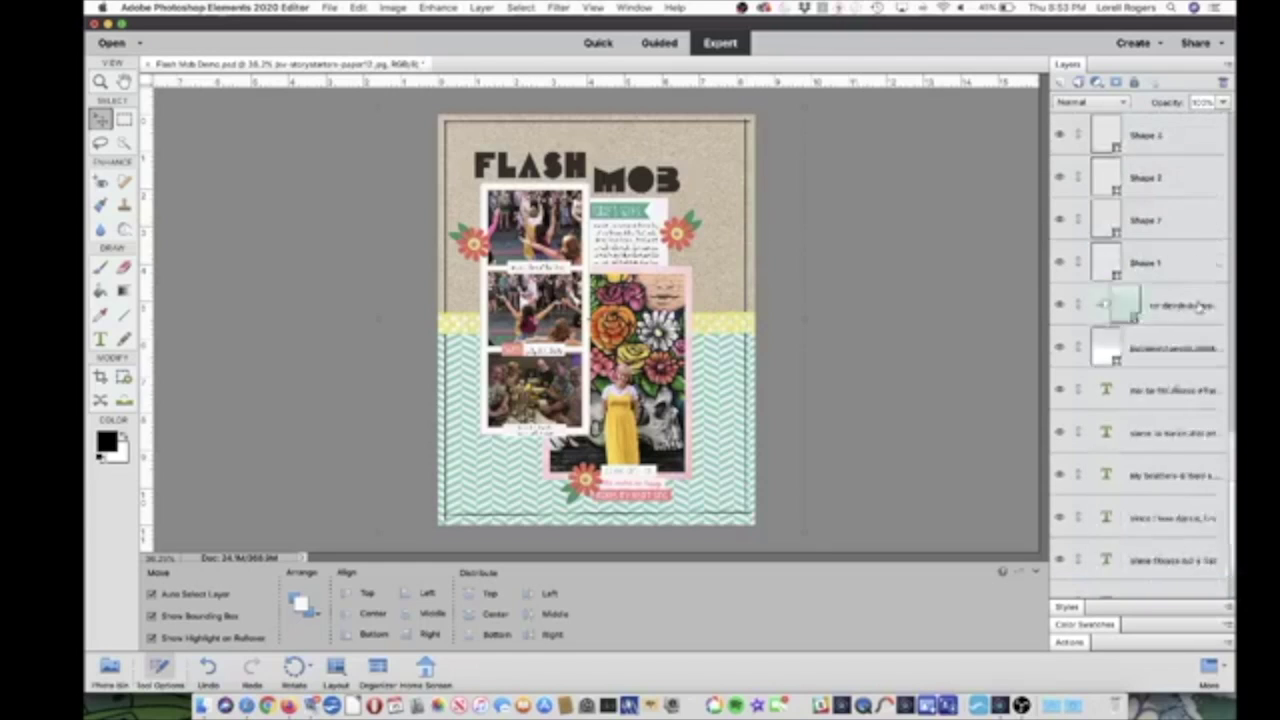
scroll(1198, 306, "down", 2)
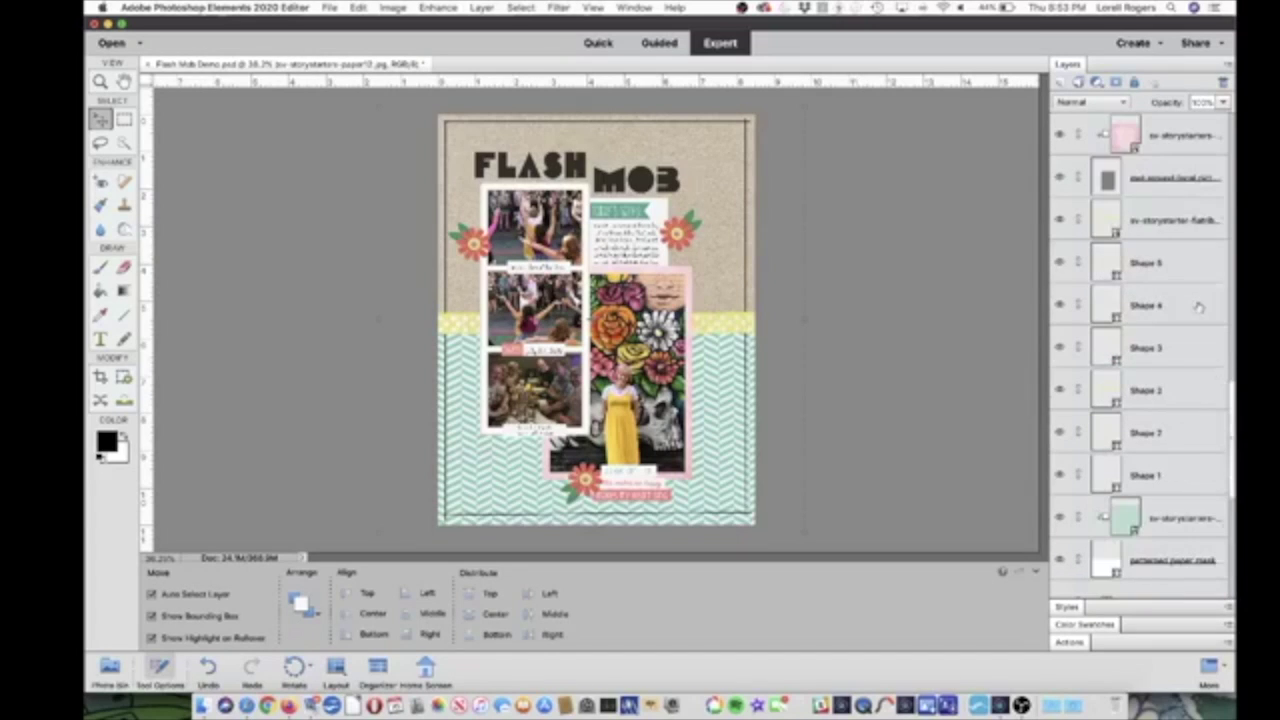
left_click(1104, 266)
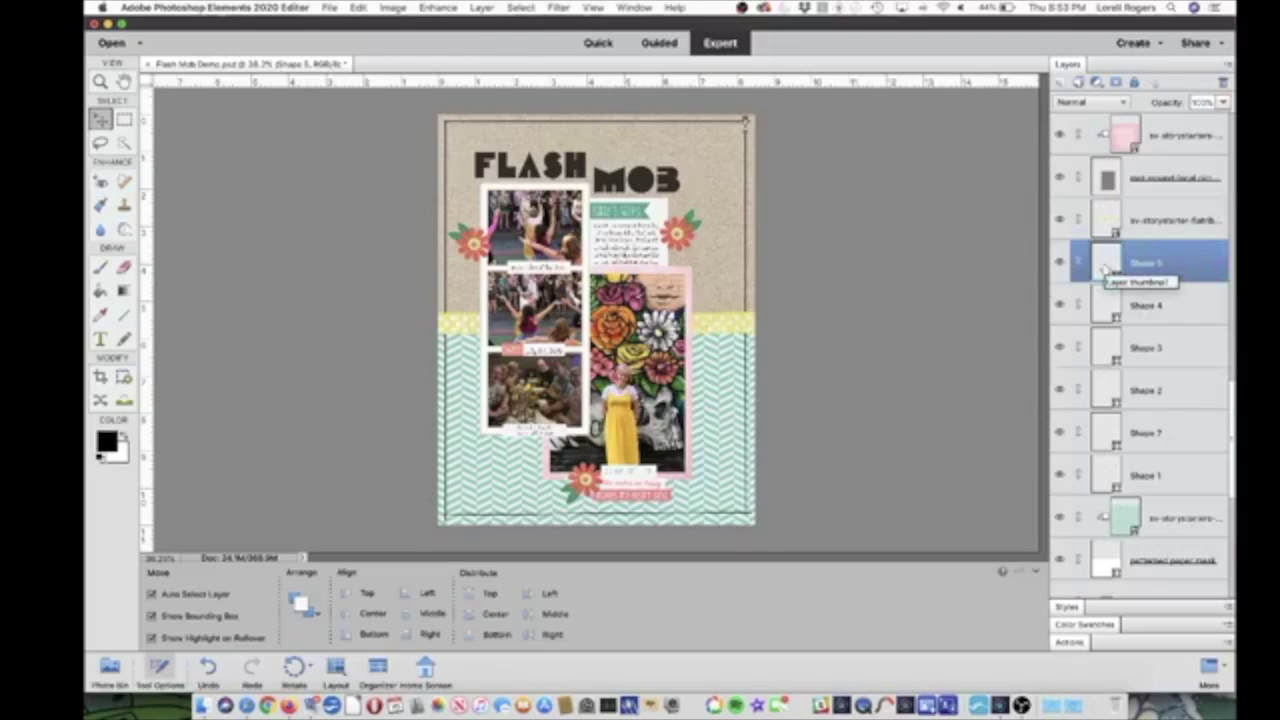
left_click(1108, 480, "shift")
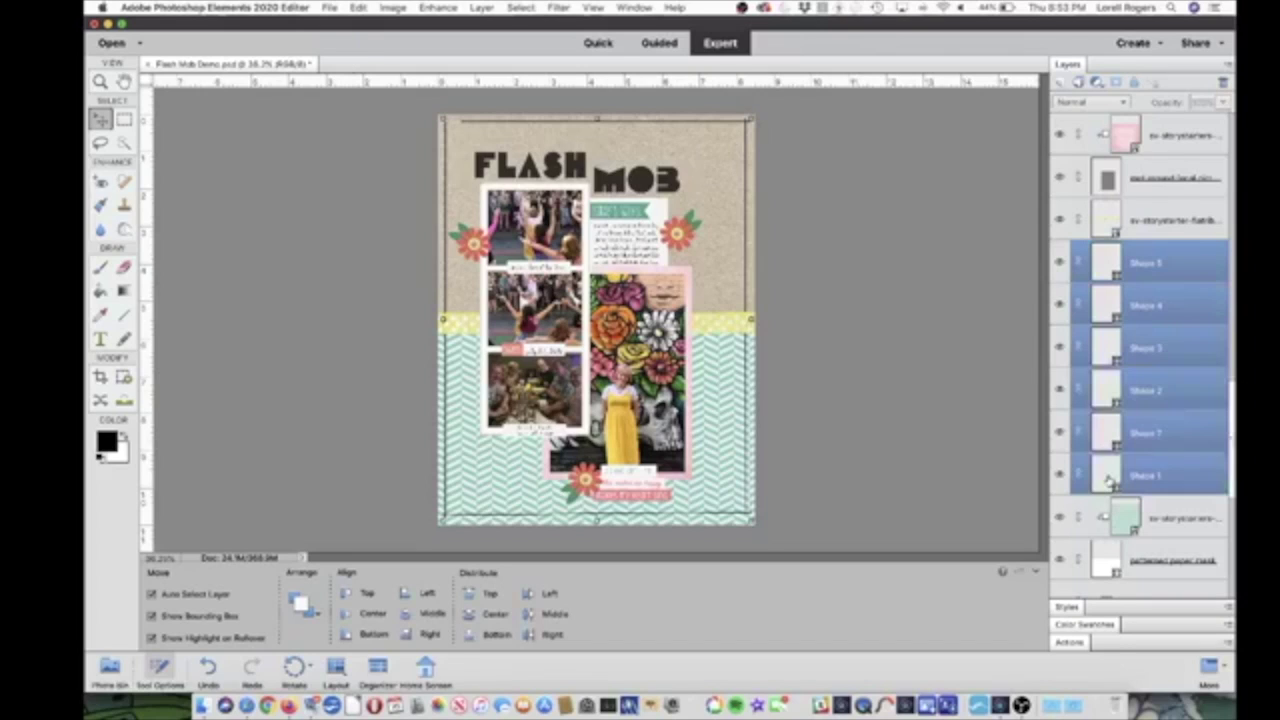
right_click(1108, 480)
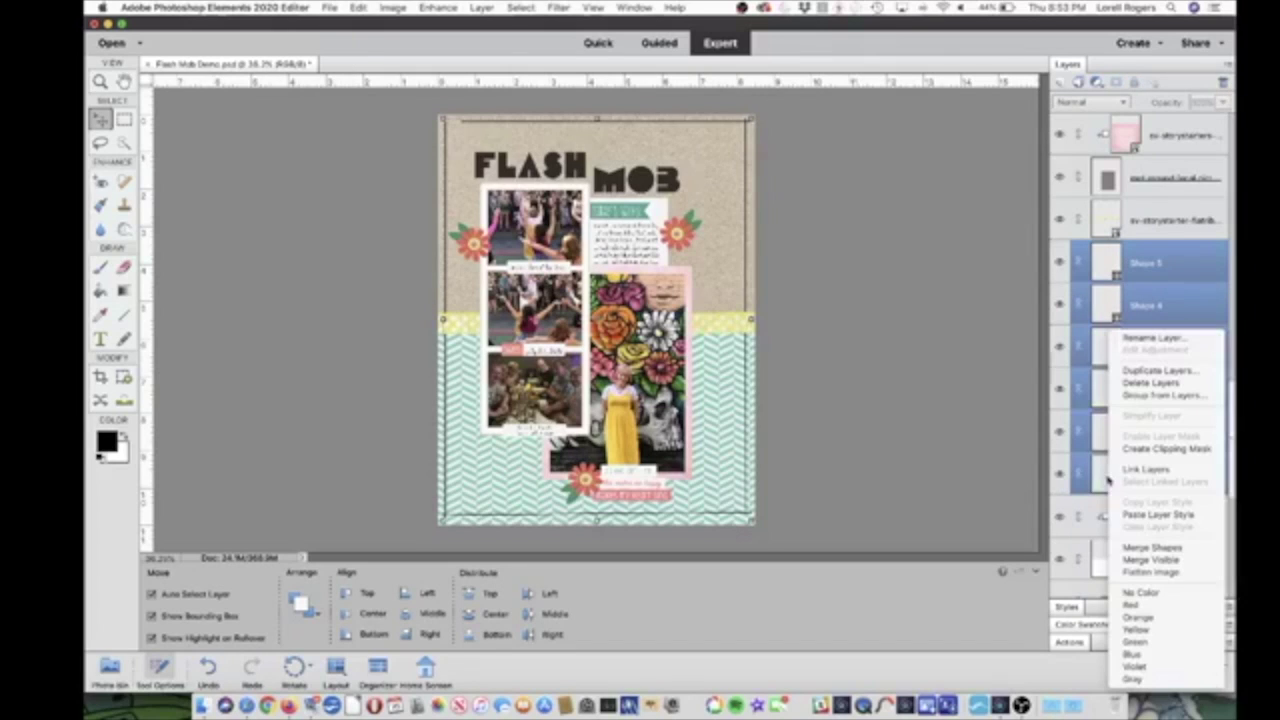
left_click(1128, 548)
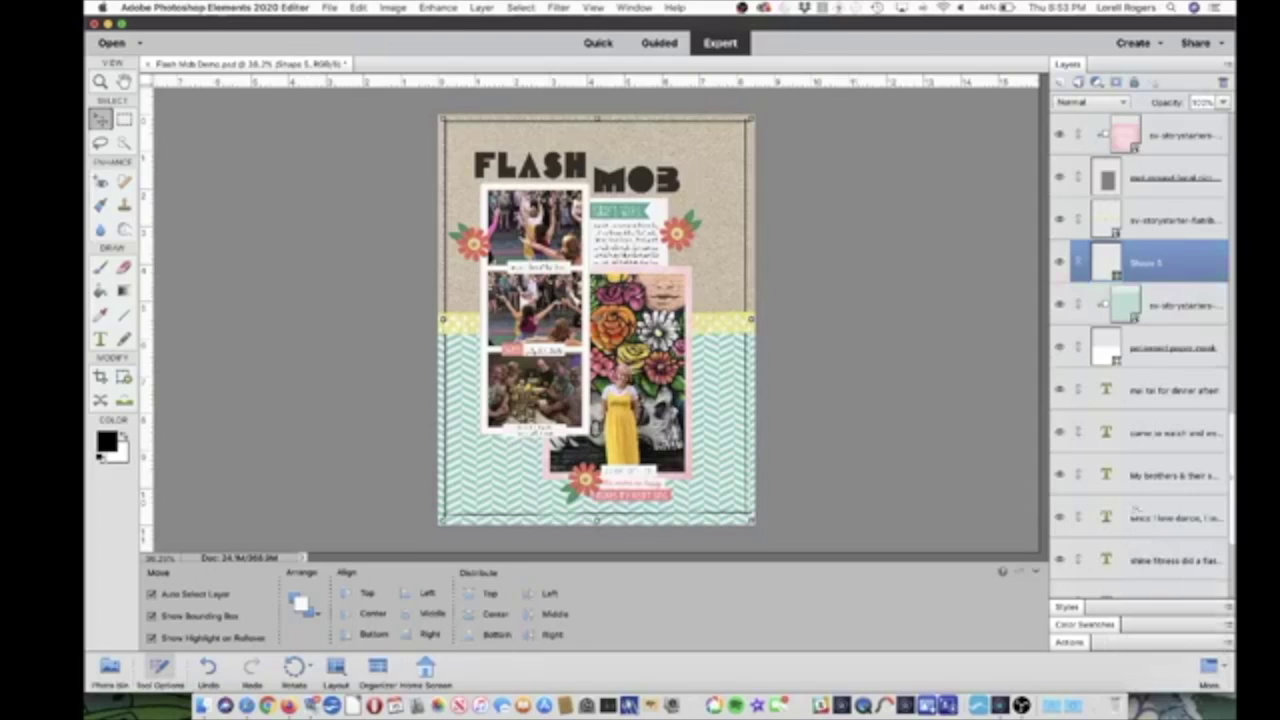
- Rename the merged border layer as "hand drawn border" and deselect it
double_click(1145, 264)
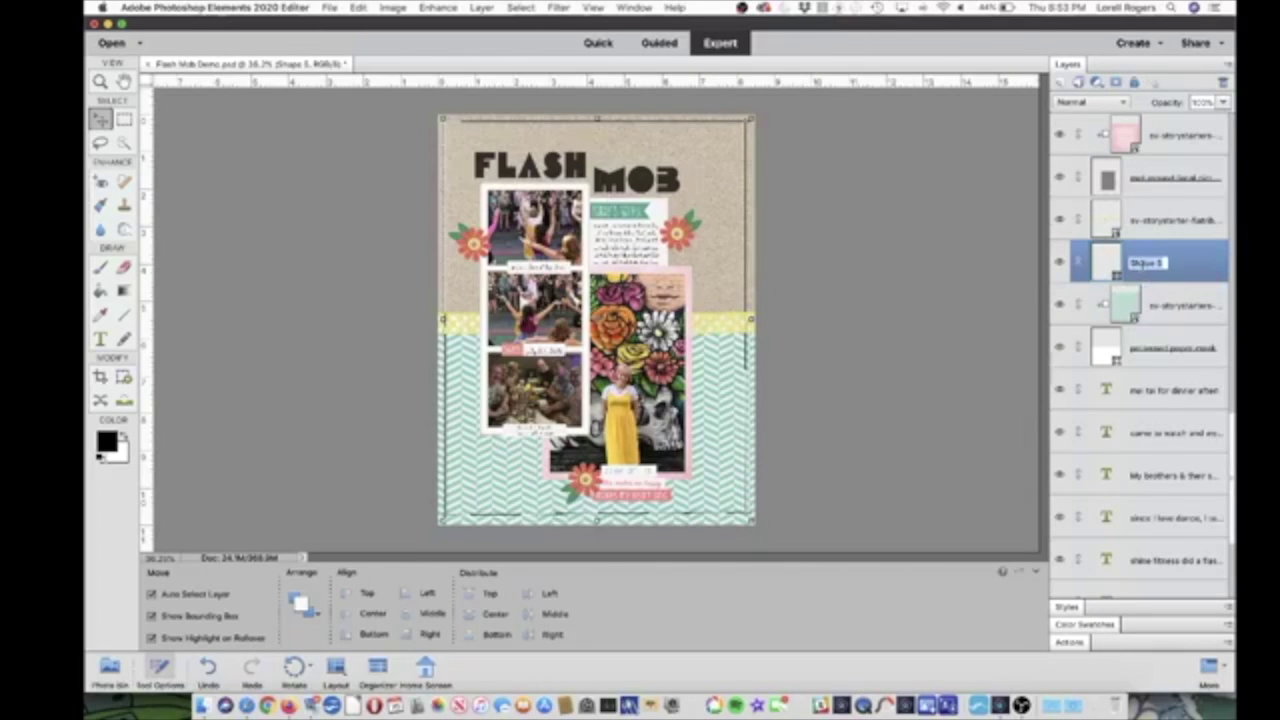
type("d")
type("and drawn bord")
type("er")
key("Return")
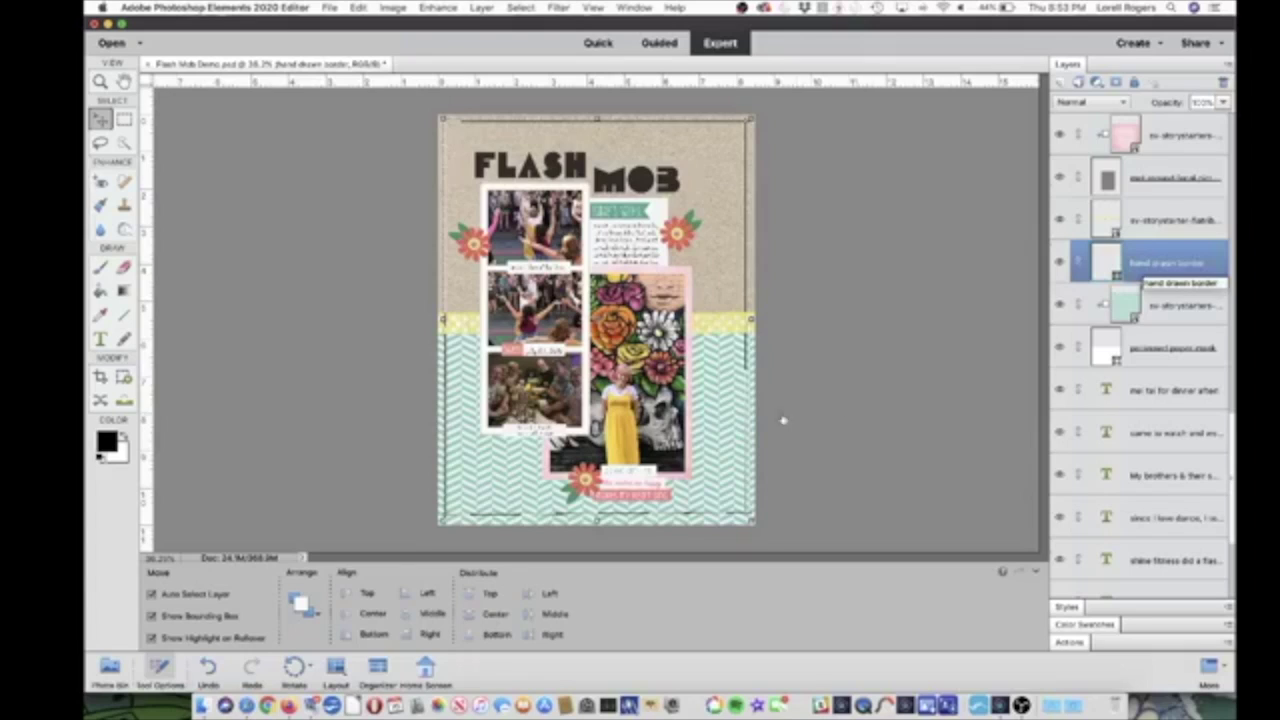
left_click(889, 346)
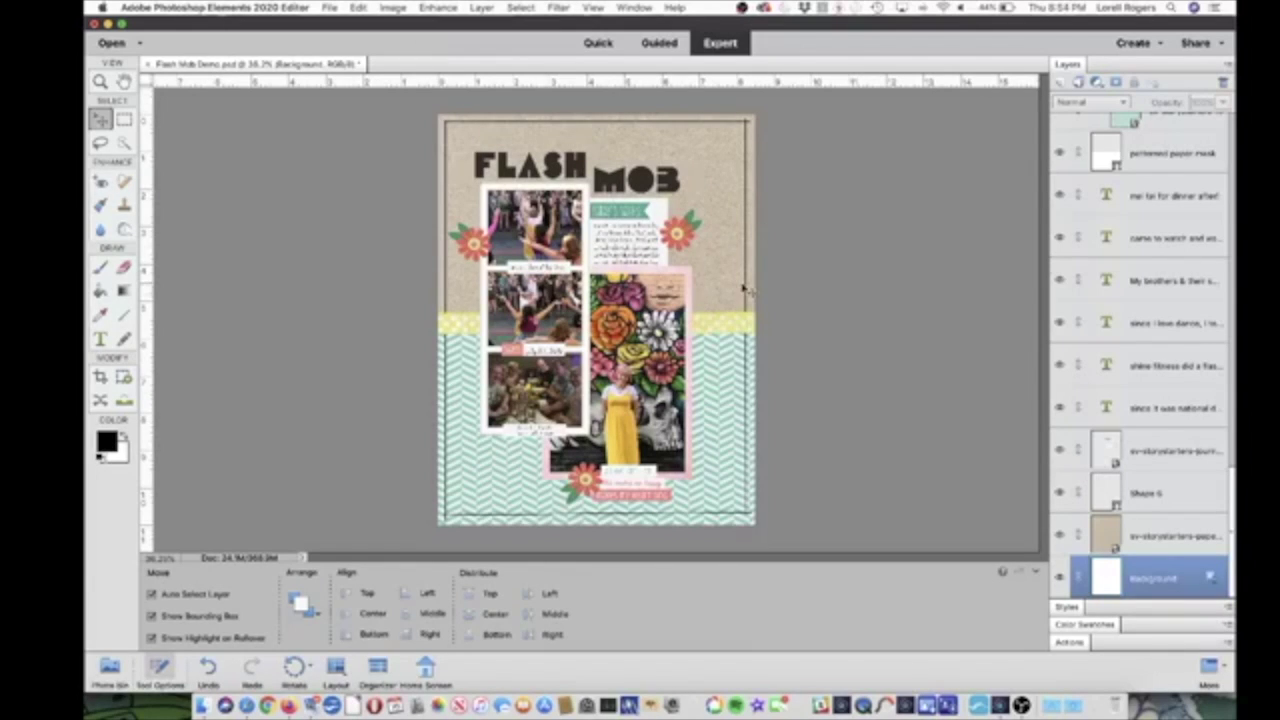
- Select the white three-photo frame and switch the layer styles from Drop Shadows to the DHD Toolbox shadow set
scroll(744, 287, "up", 3)
scroll(744, 289, "down", 3)
scroll(744, 289, "up", 3)
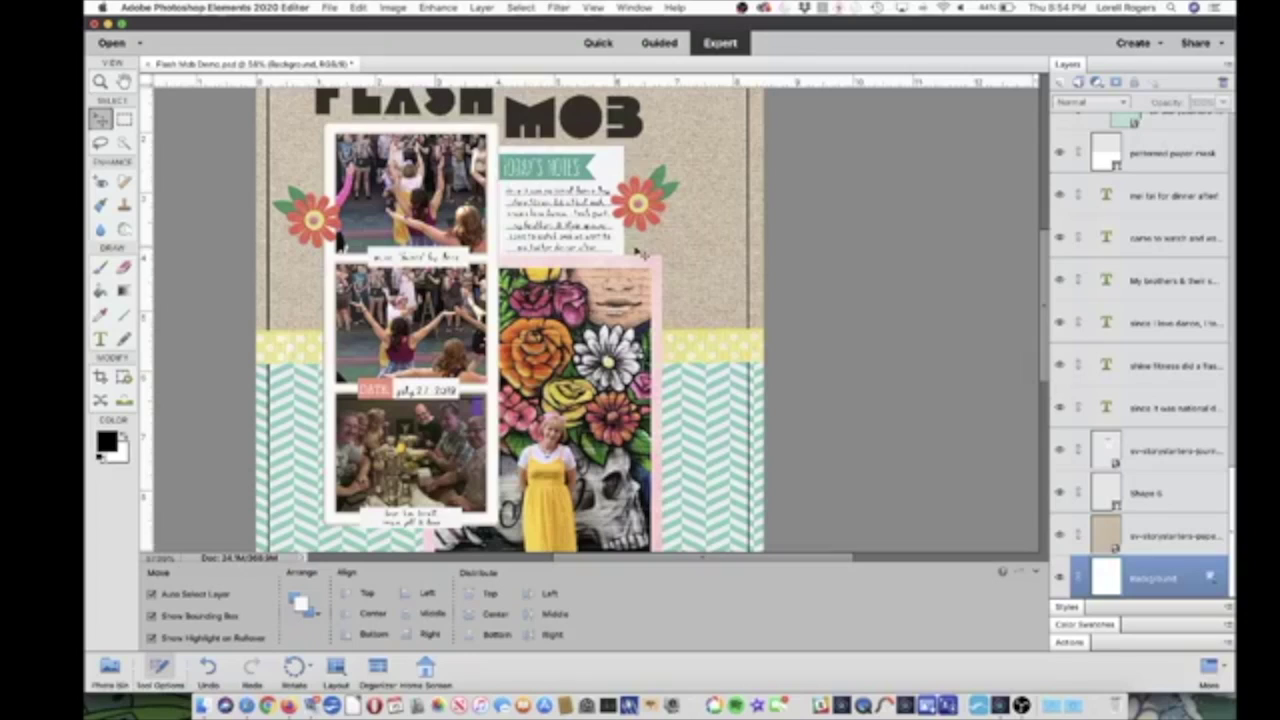
left_click(313, 334)
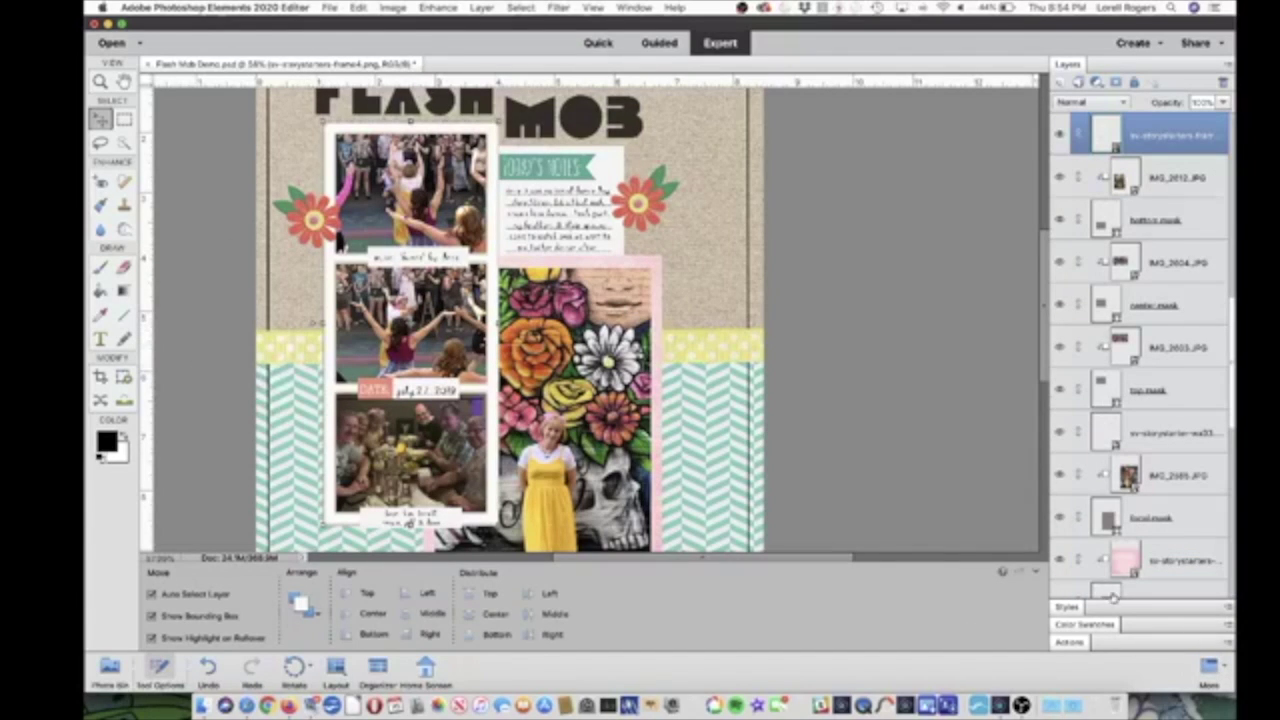
left_click(1159, 610)
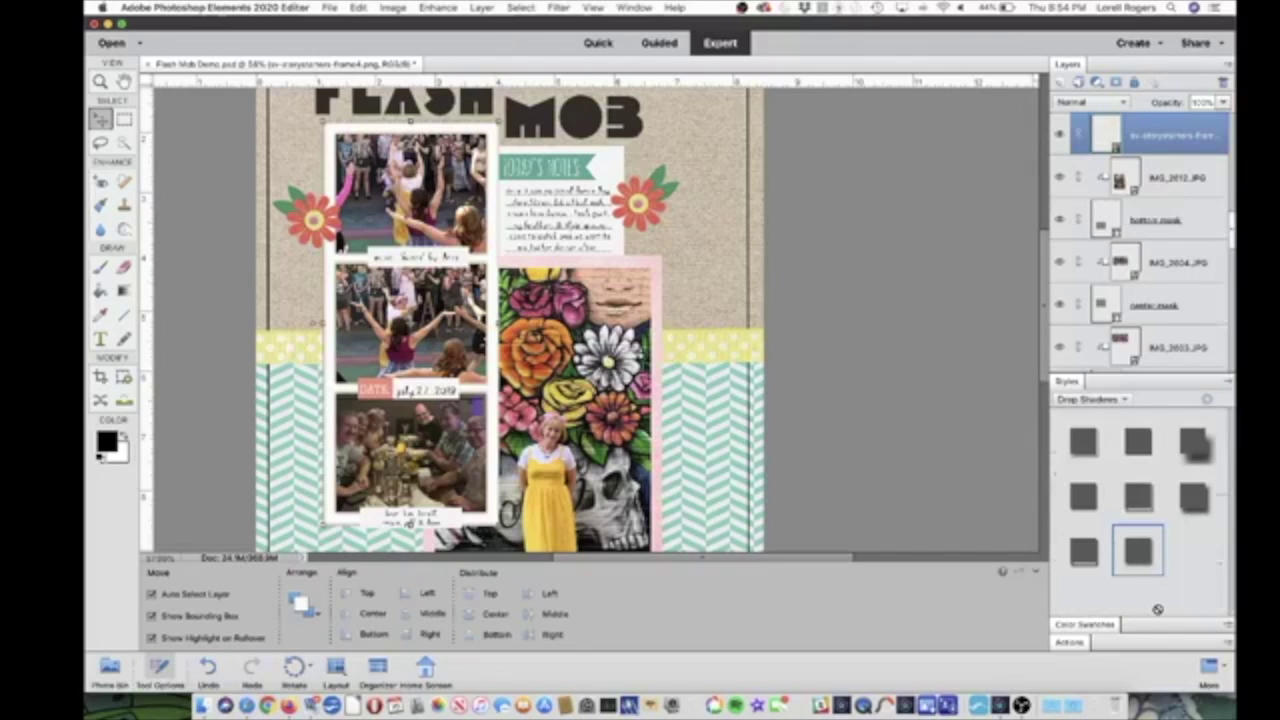
left_click(1122, 400)
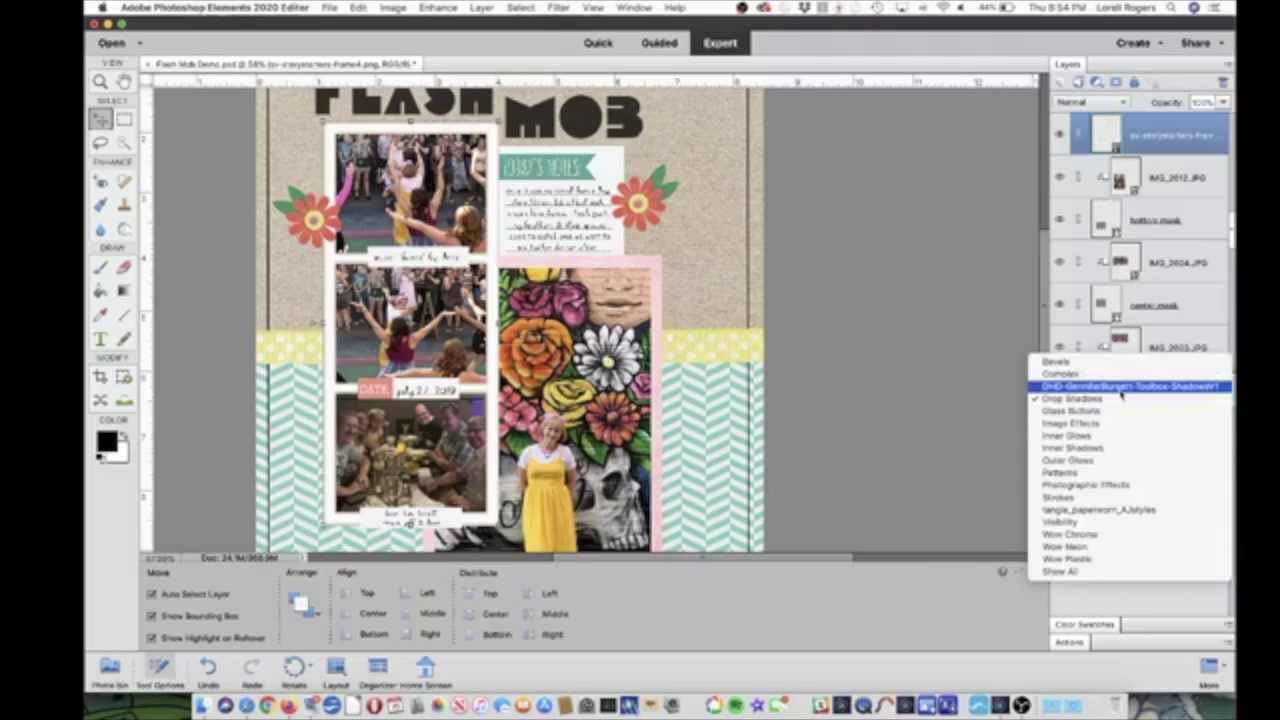
left_click(1120, 389)
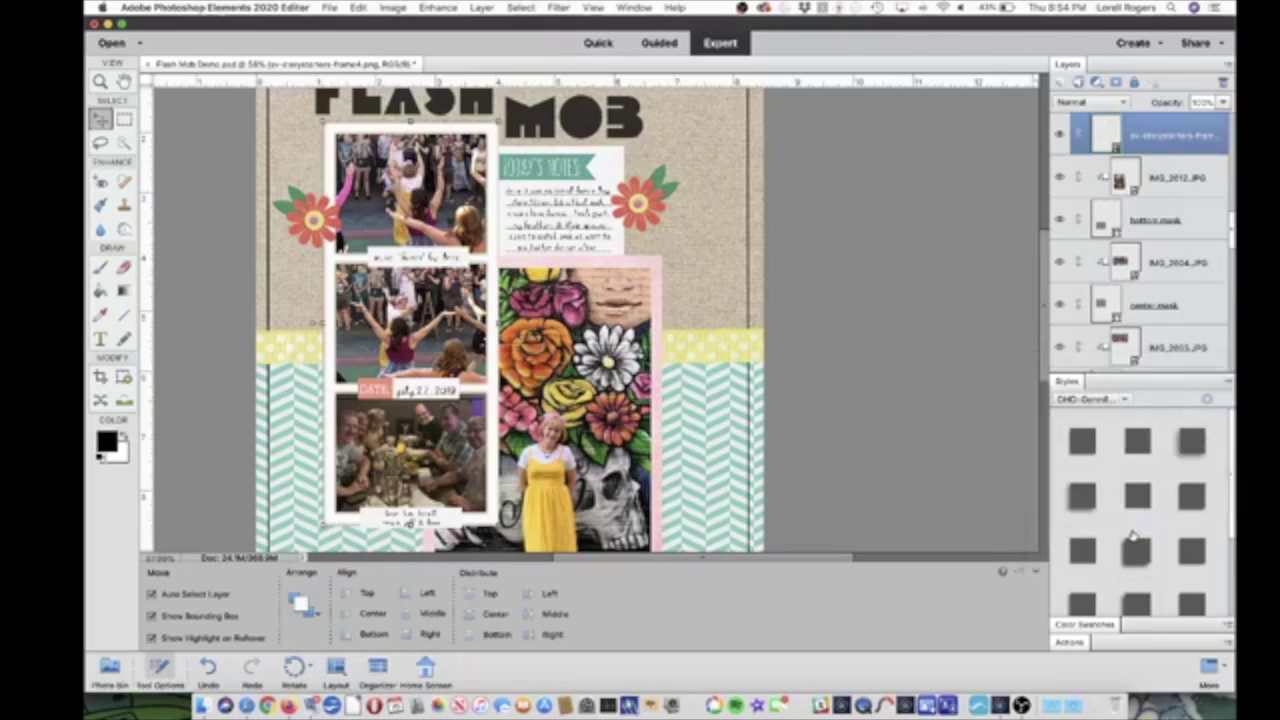
- Apply the Clipboard shadow style to the white three-photo frame
scroll(1133, 537, "down", 1)
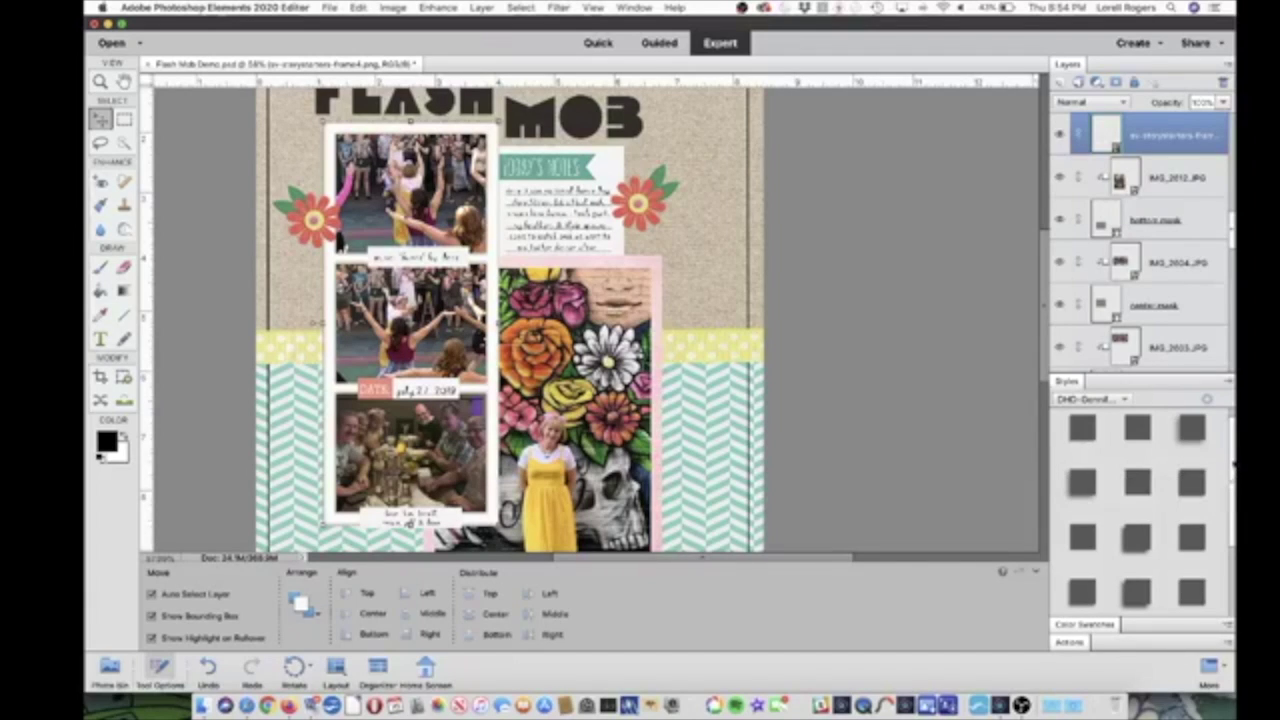
scroll(1225, 500, "down", 3)
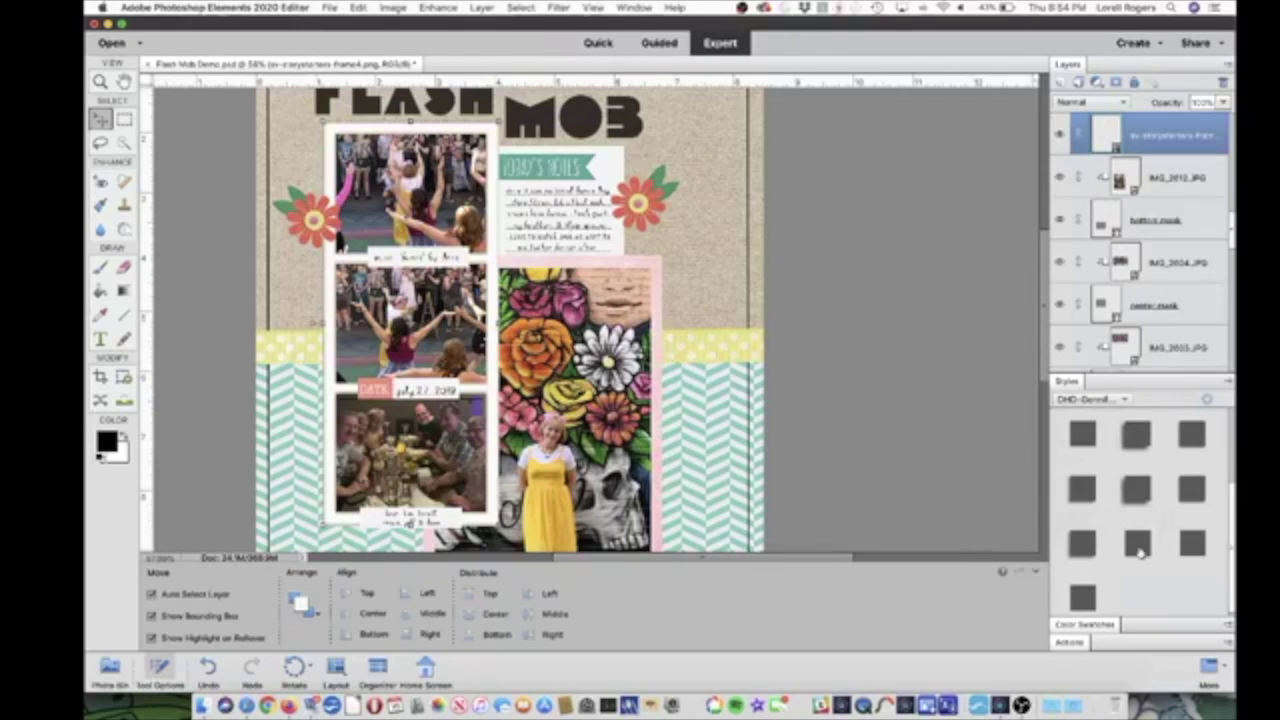
scroll(1138, 555, "up", 1)
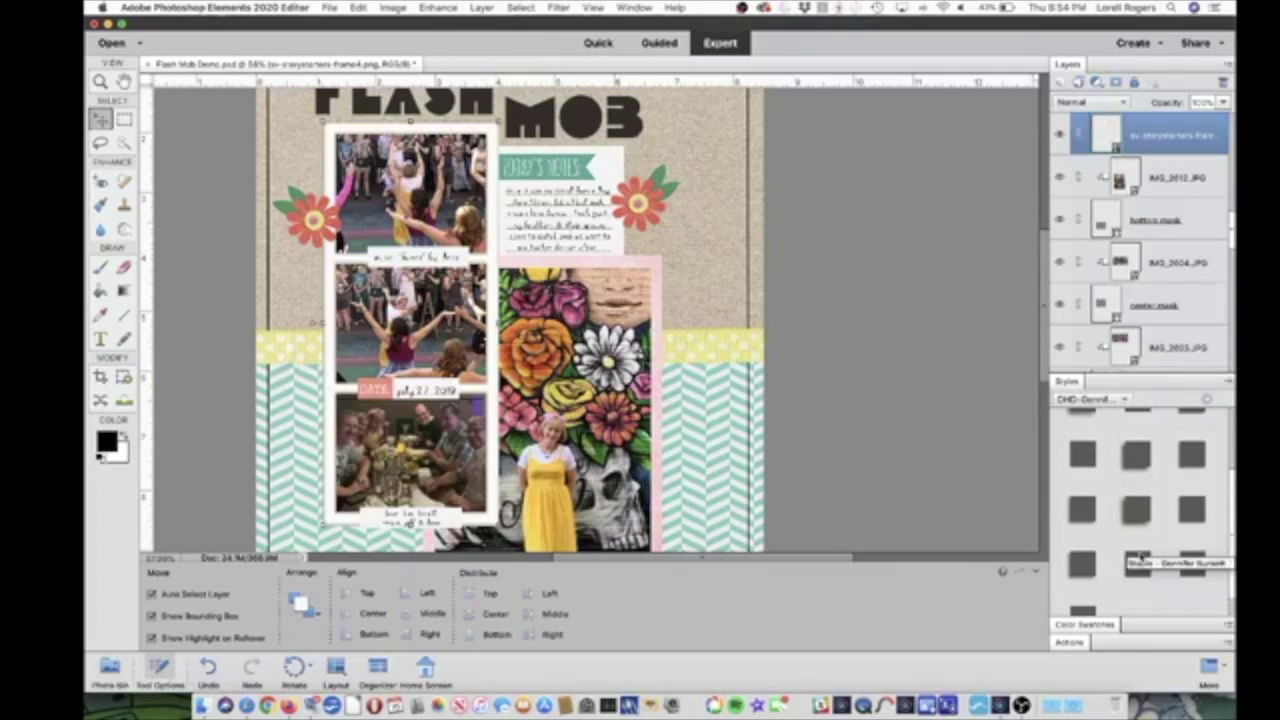
scroll(1138, 558, "up", 2)
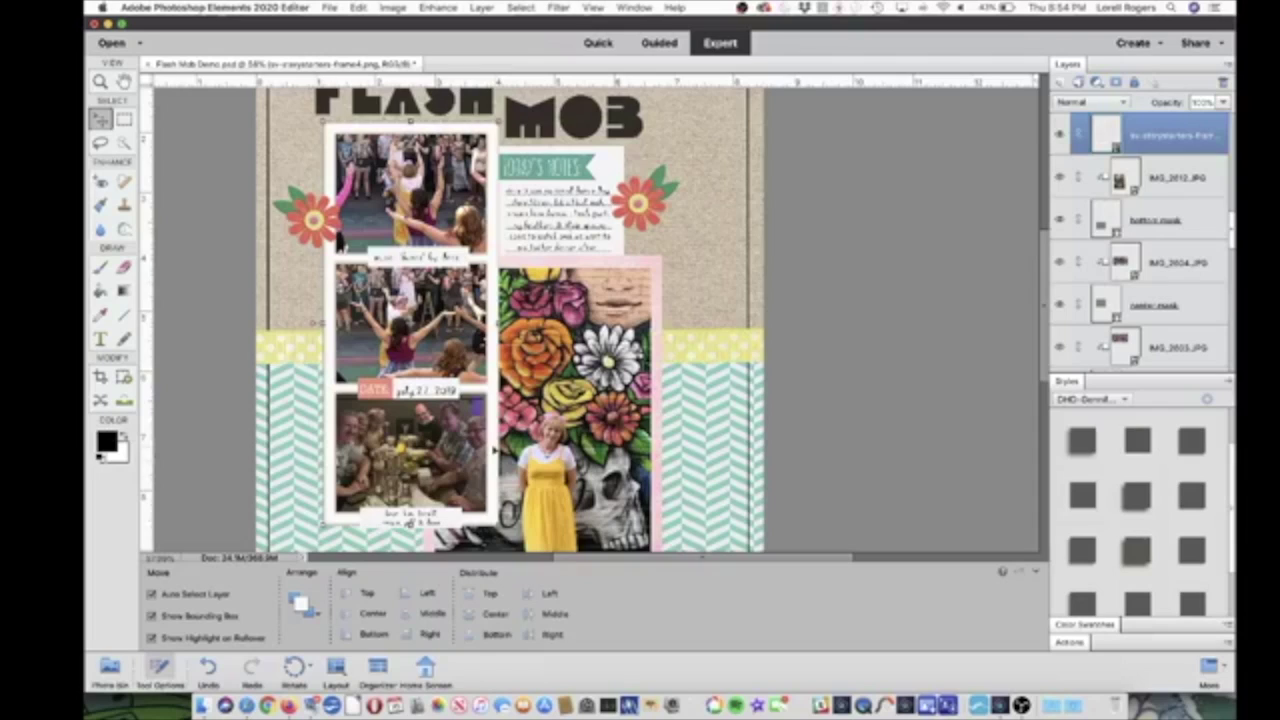
left_click(1083, 442)
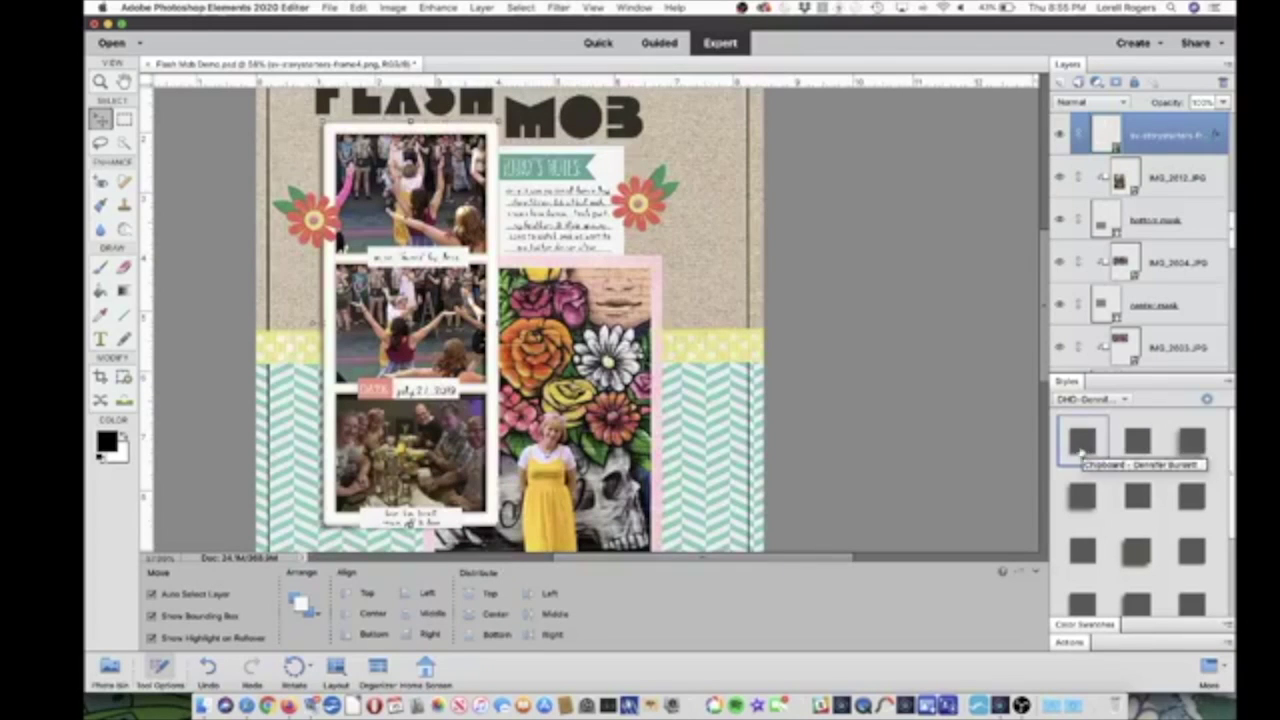
- Soften the photo frame's drop shadow by setting its opacity to 27% and its distance to 17 px
scroll(330, 414, "up", 3)
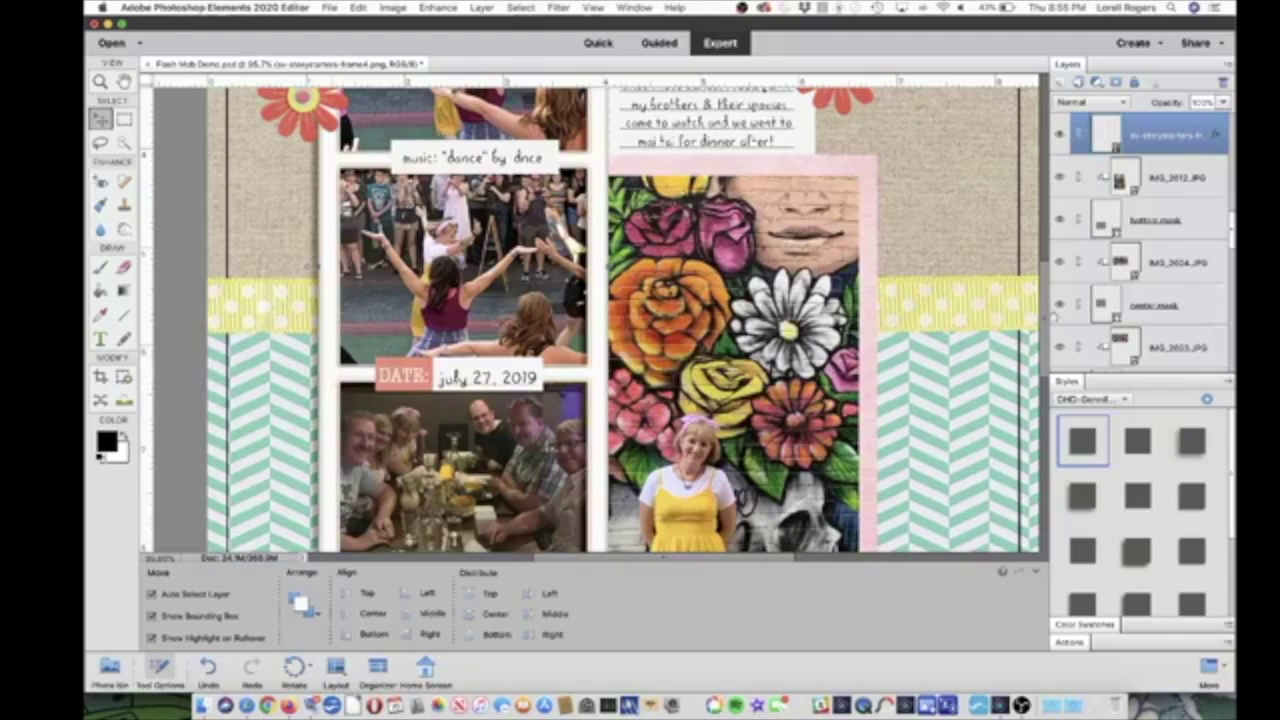
left_click_drag(1046, 313, 1044, 372)
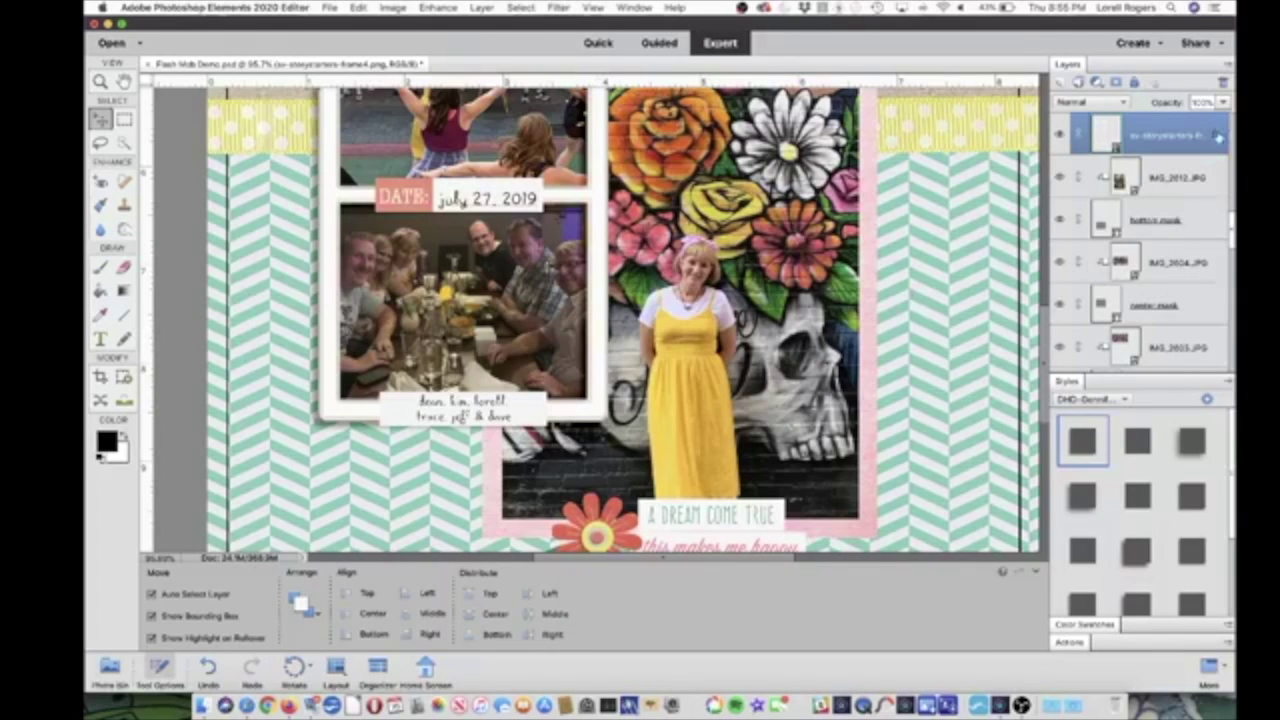
double_click(1218, 137)
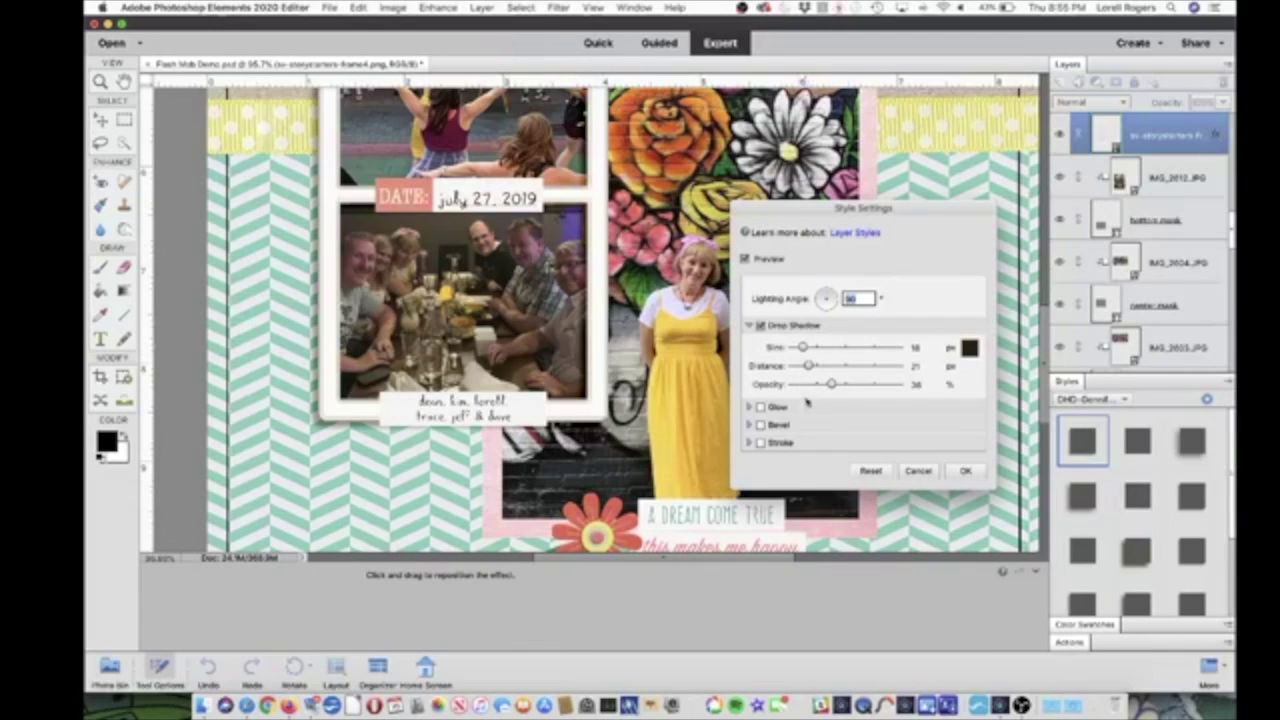
left_click_drag(831, 385, 823, 390)
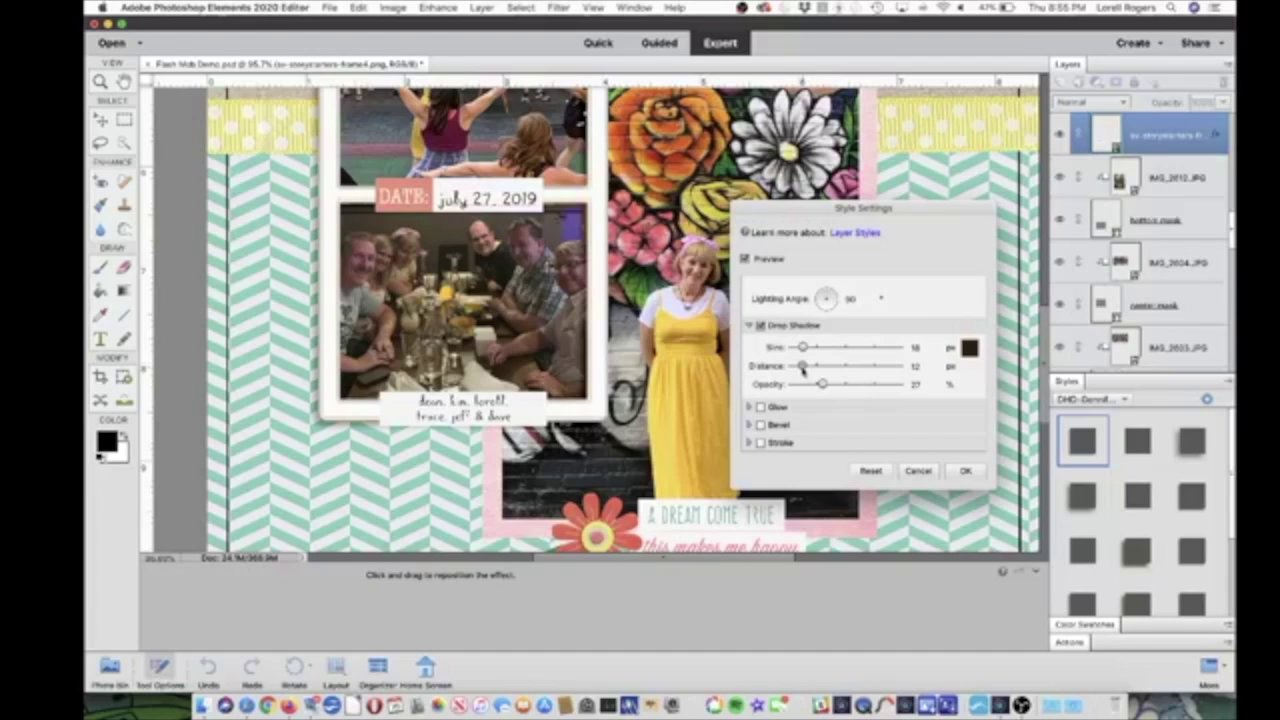
left_click_drag(805, 370, 809, 369)
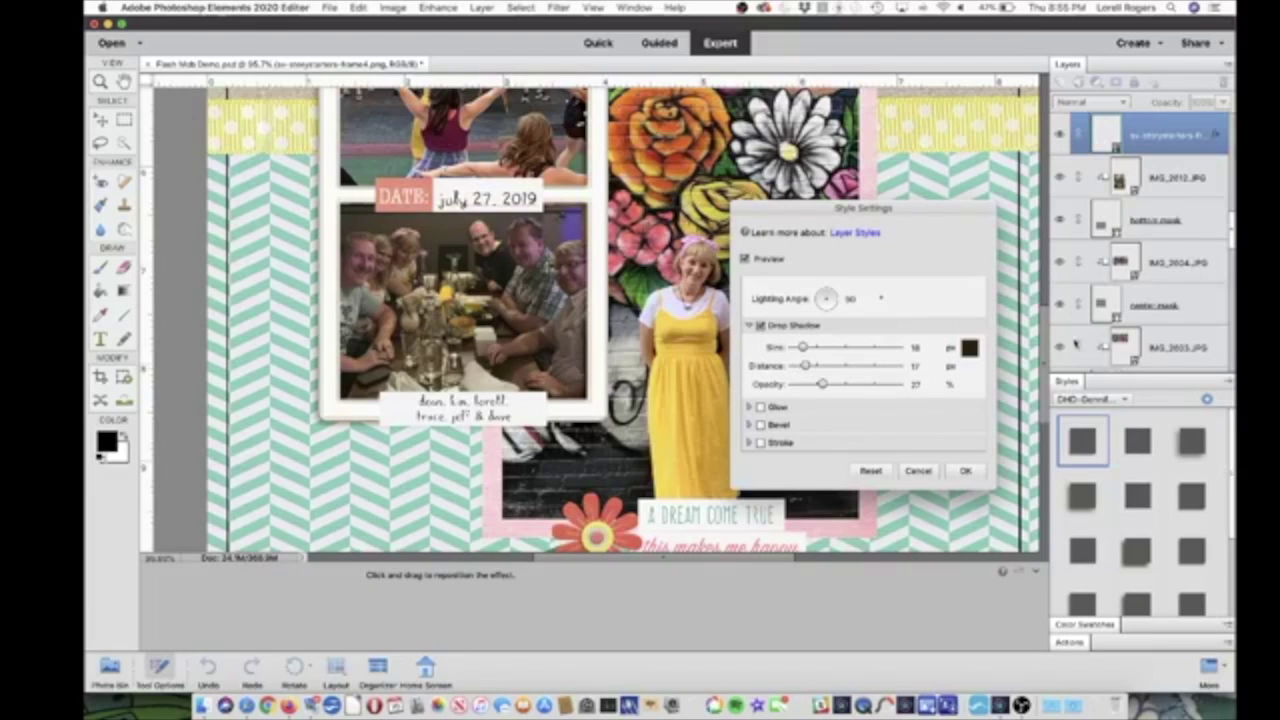
left_click(975, 477)
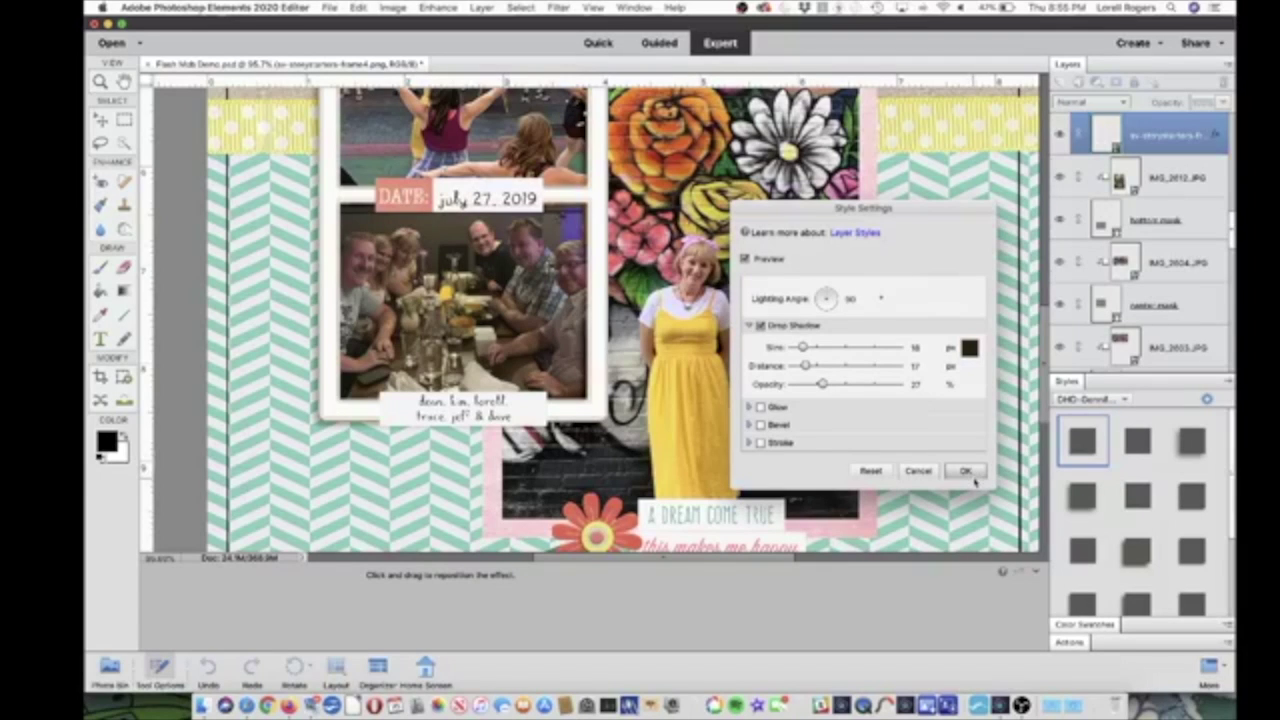
left_click(975, 475)
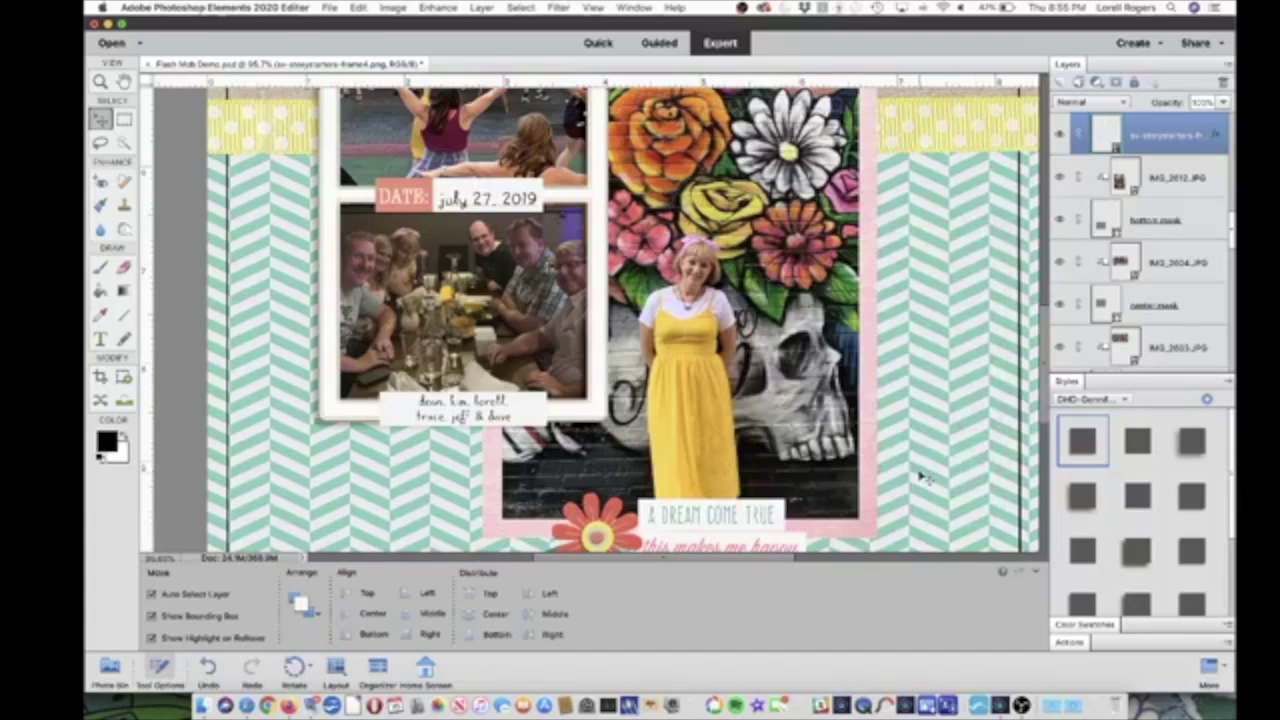
- Apply the Paper (flat) shadow style to the mat layer around the focal picture
scroll(920, 477, "down", 10)
scroll(920, 477, "up", 10)
scroll(920, 477, "down", 4)
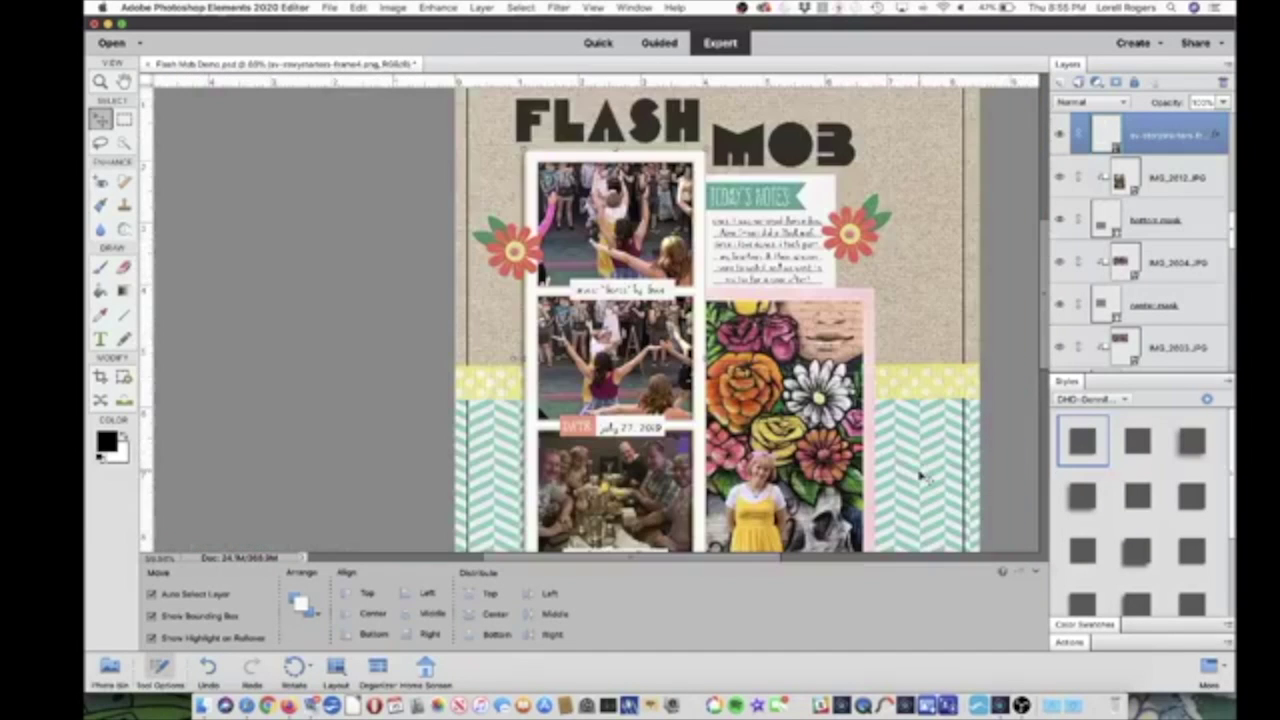
scroll(1130, 348, "down", 3)
scroll(1130, 348, "down", 3)
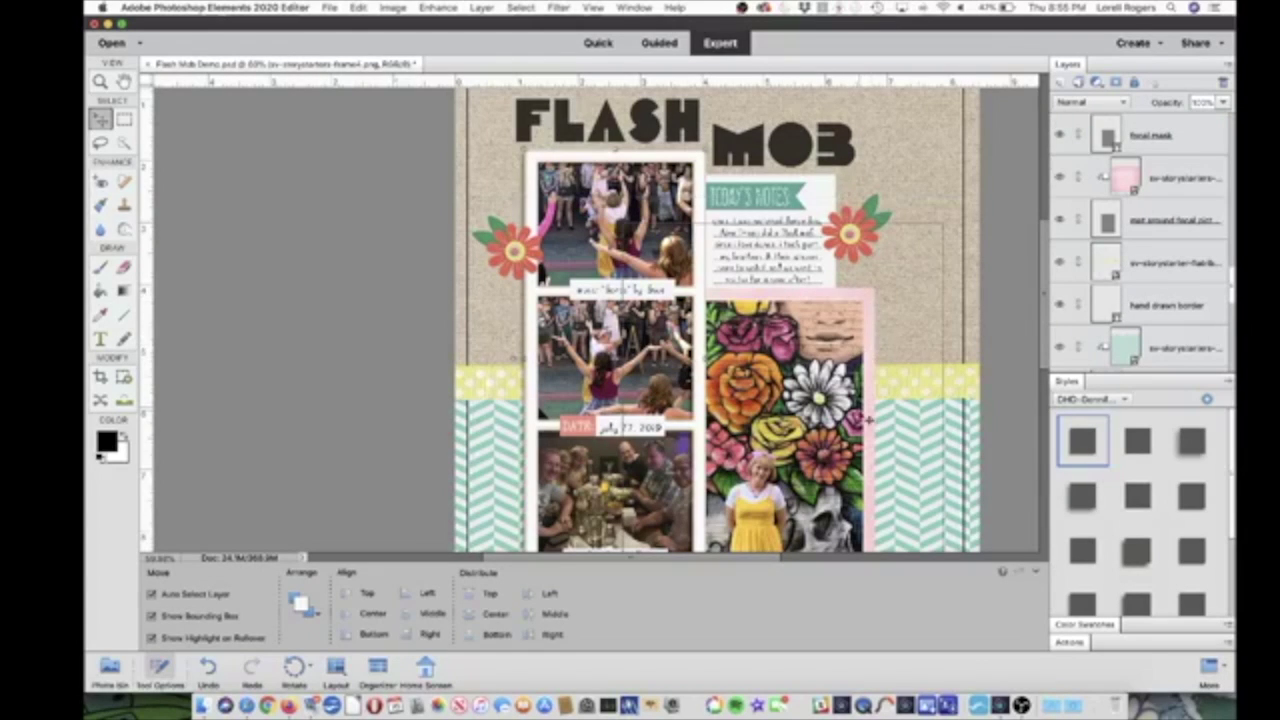
left_click(1110, 222)
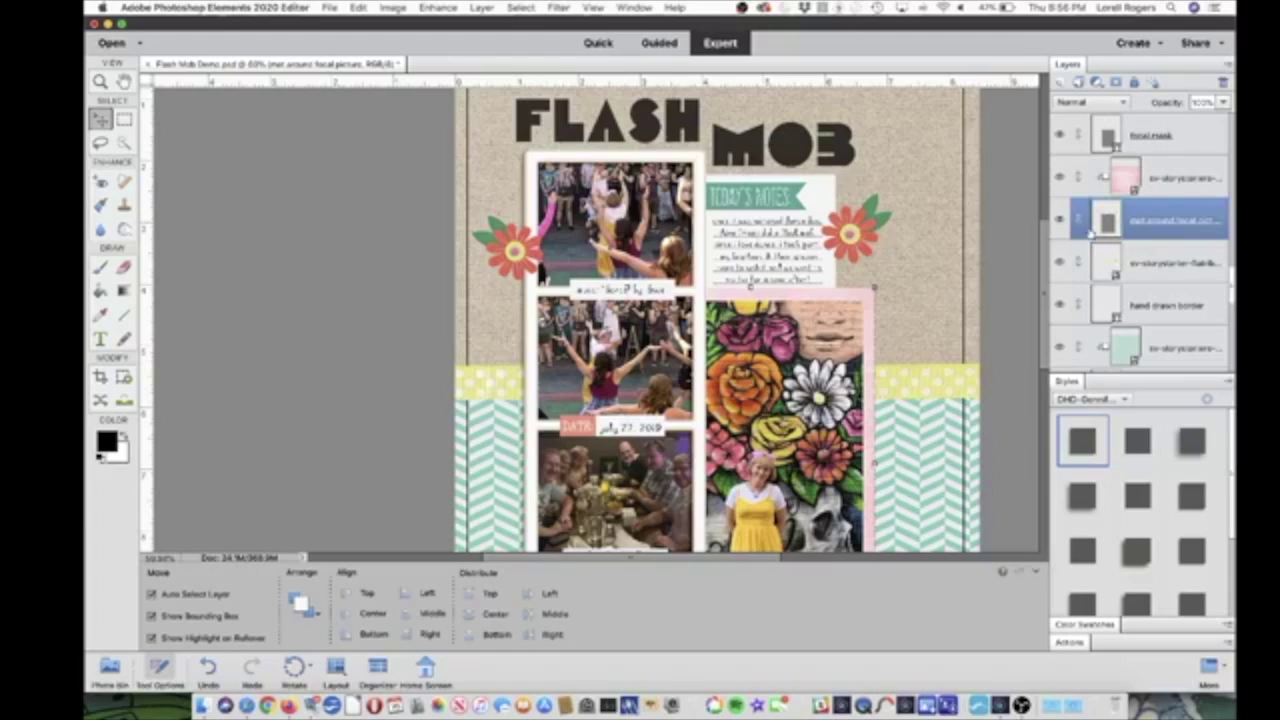
scroll(1136, 506, "down", 1)
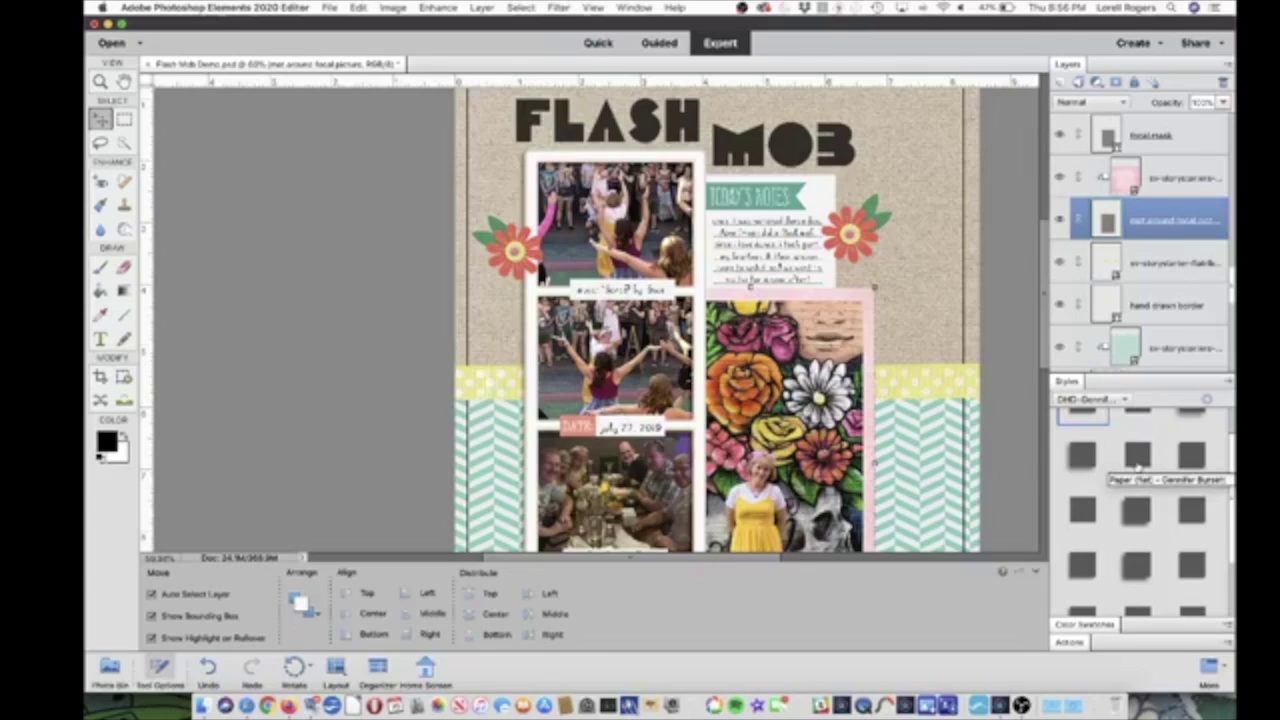
left_click(1137, 462)
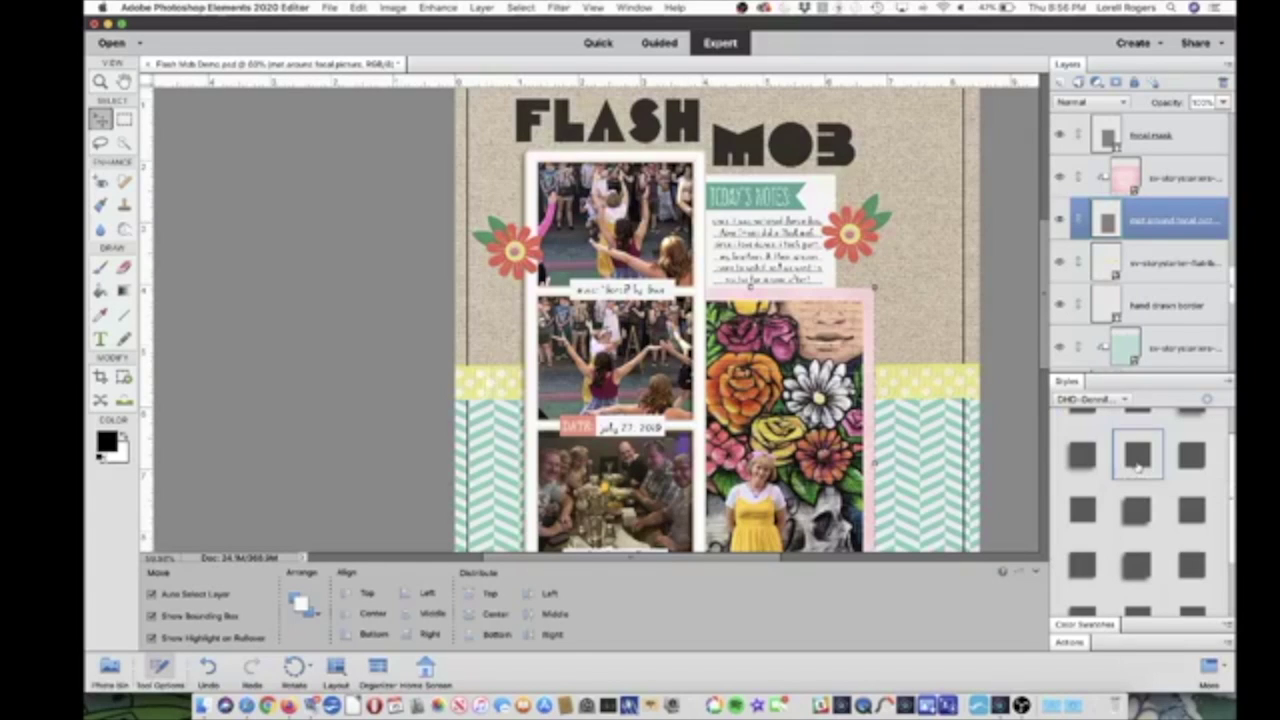
- Examine the shadow along the pink mat's edge beside the yellow ribbon, up close and on the whole page
scroll(962, 418, "up", 5)
scroll(962, 418, "up", 2)
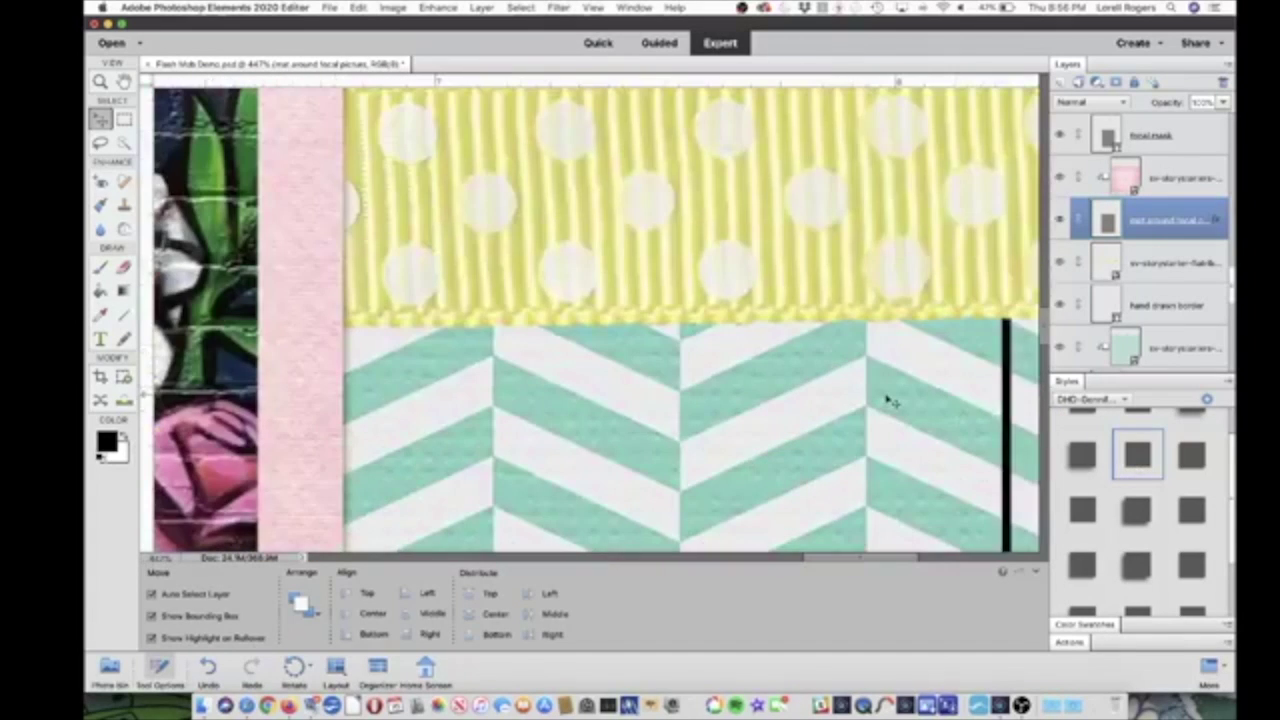
scroll(890, 400, "down", 2)
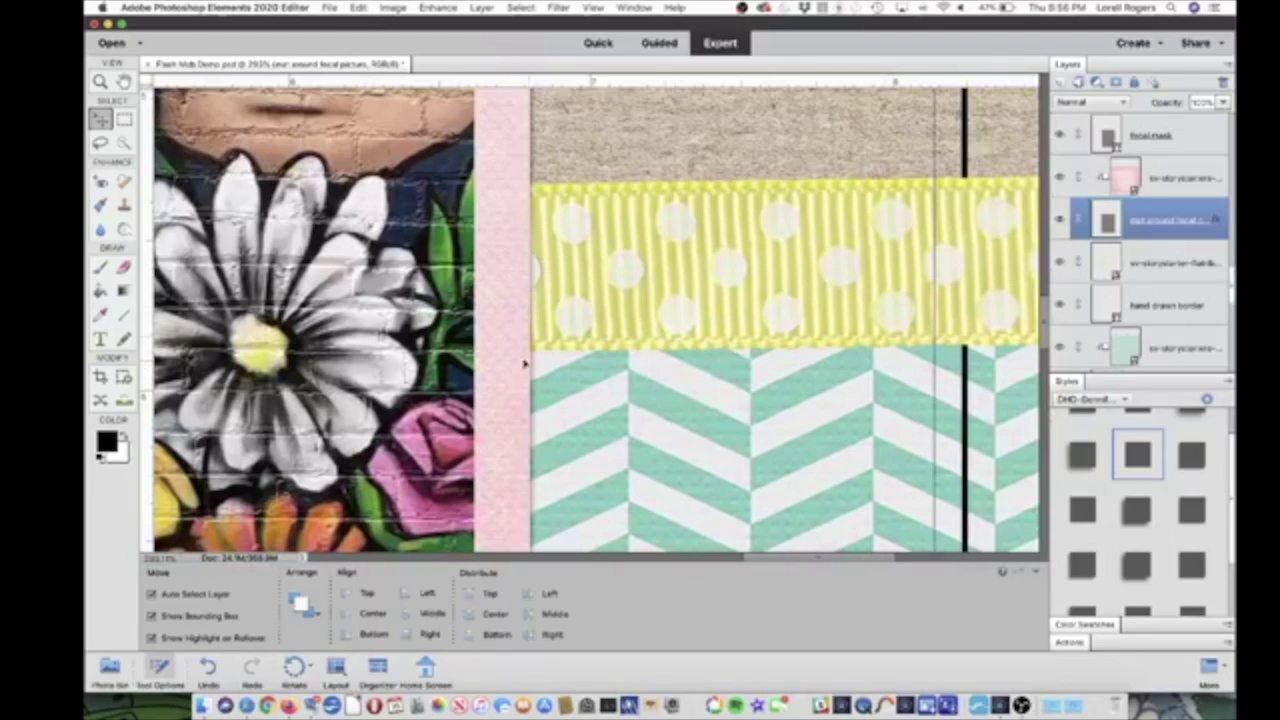
scroll(557, 362, "down", 4)
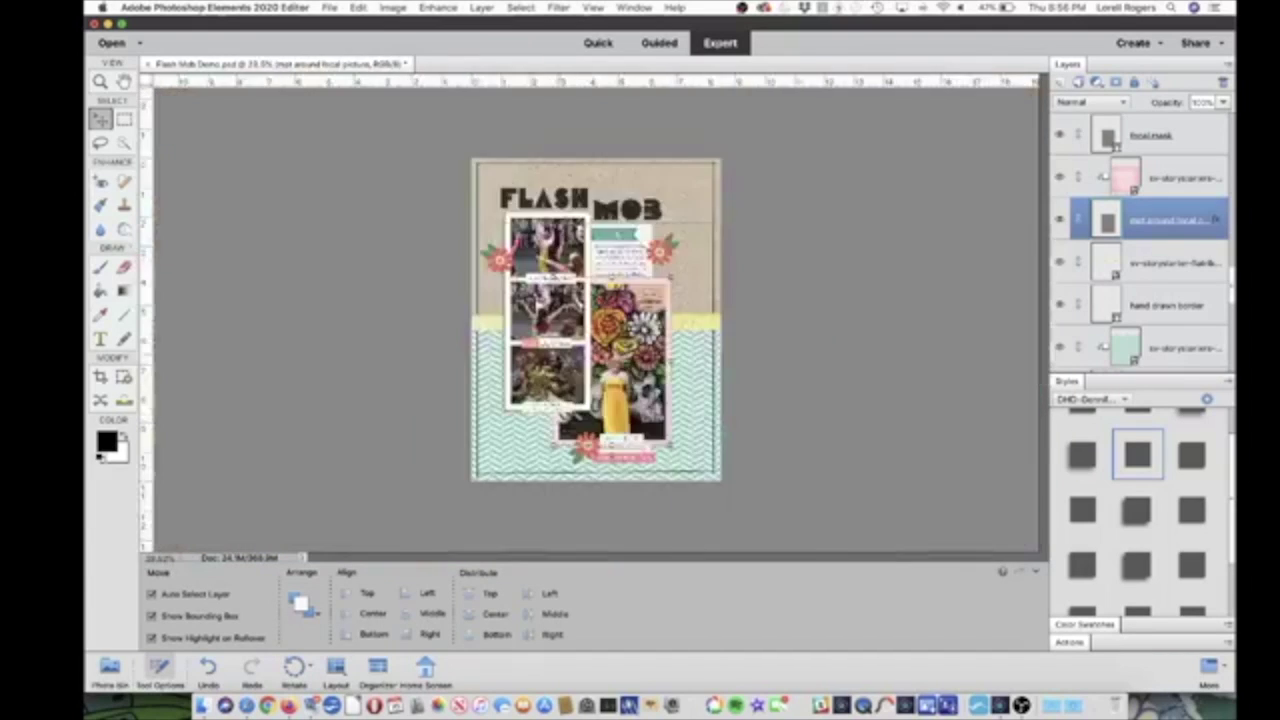
scroll(557, 362, "up", 2)
scroll(557, 362, "down", 2)
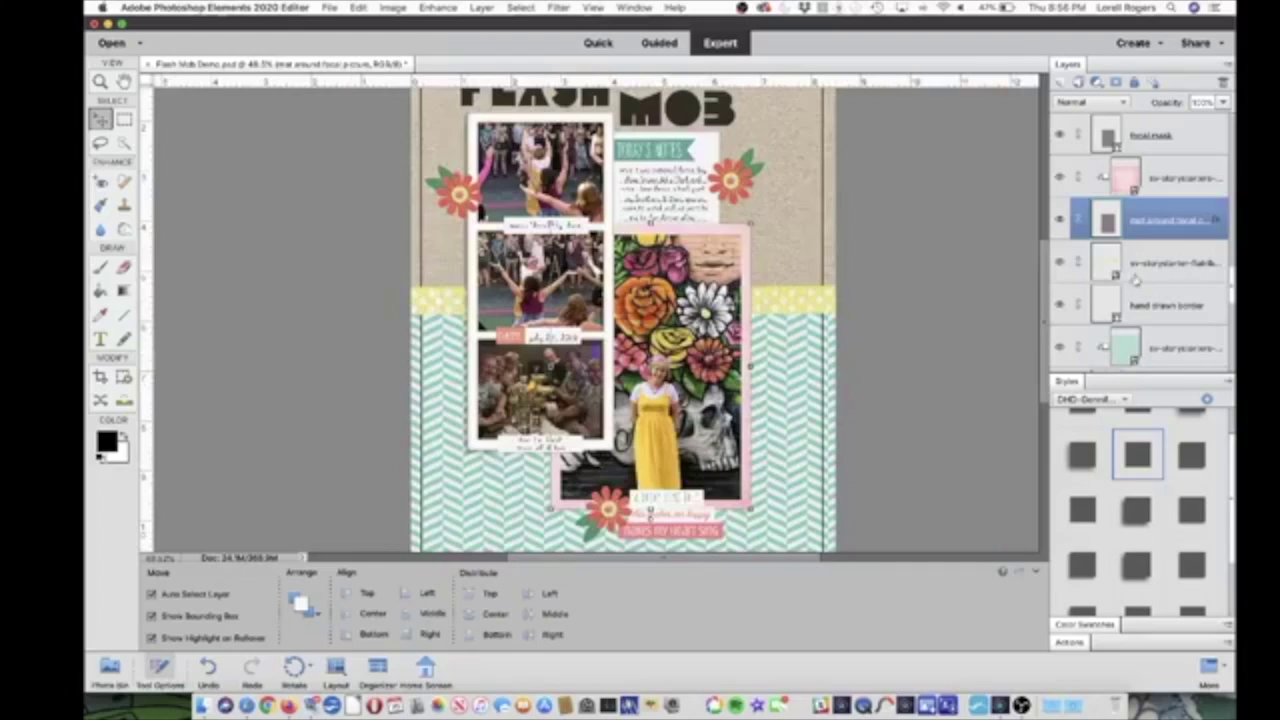
- Copy the layer style from the mat layer around the focal picture
scroll(1137, 280, "up", 1)
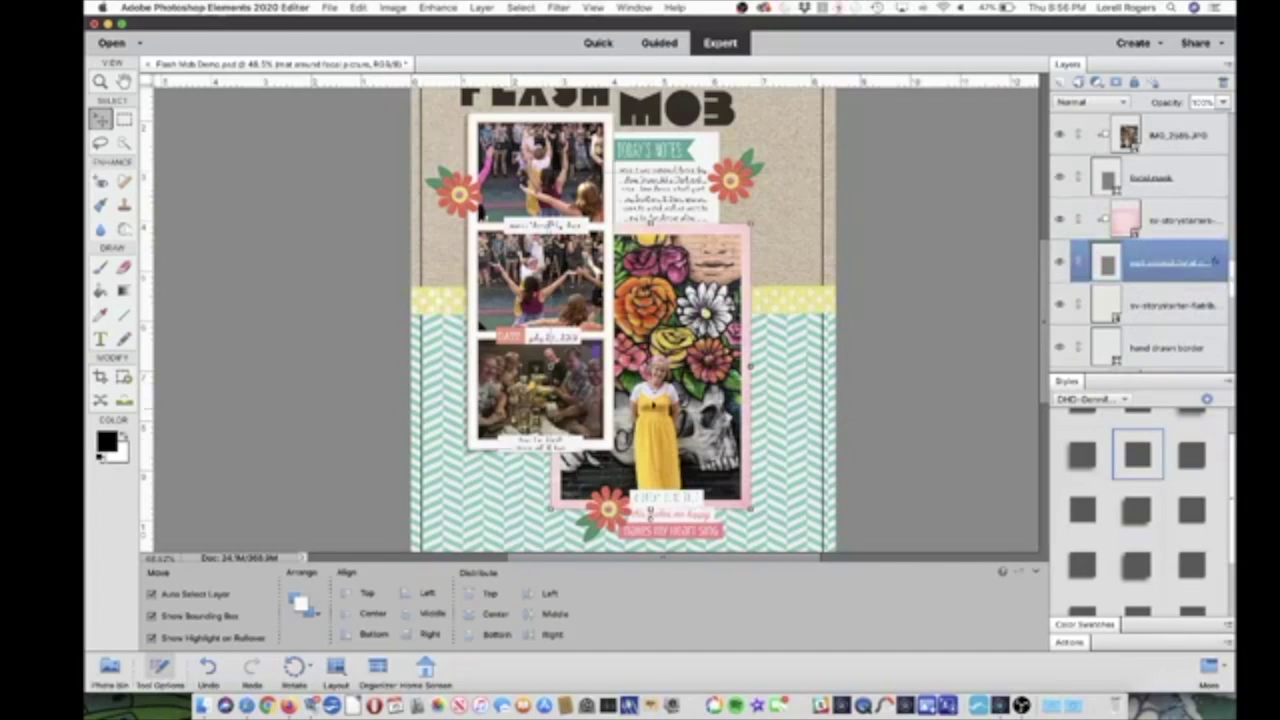
left_click(1107, 181)
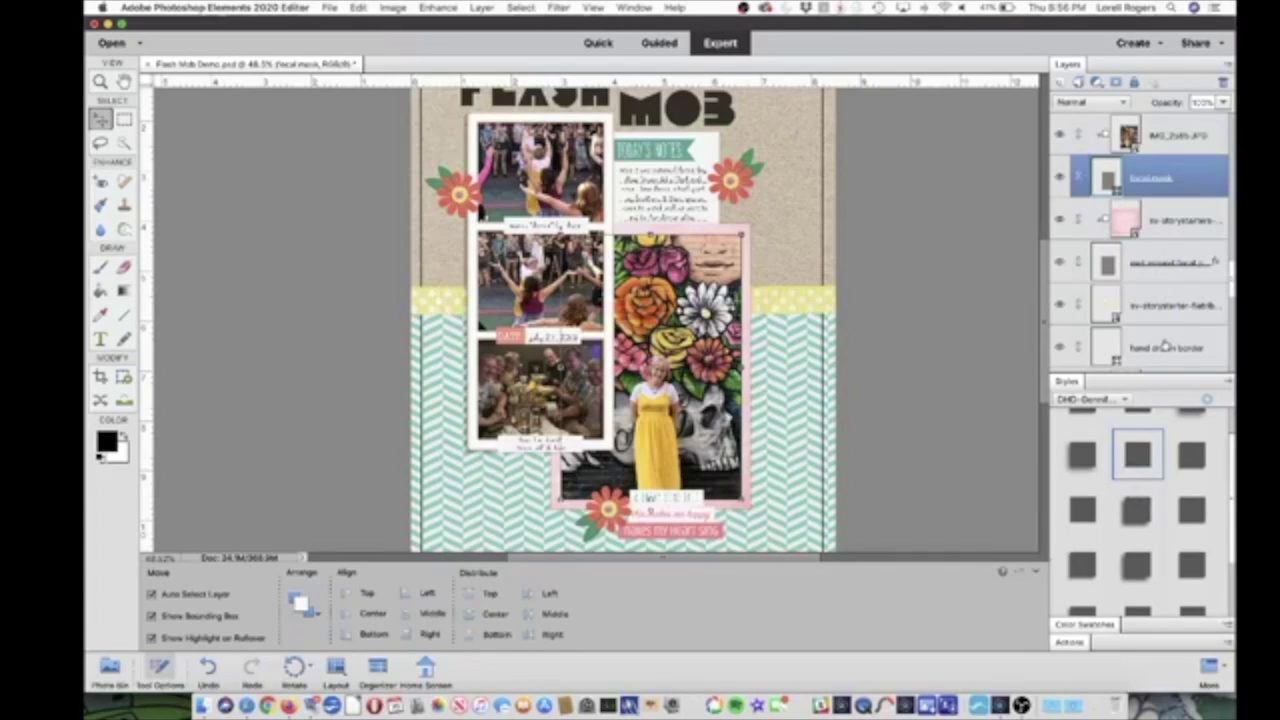
right_click(1185, 255)
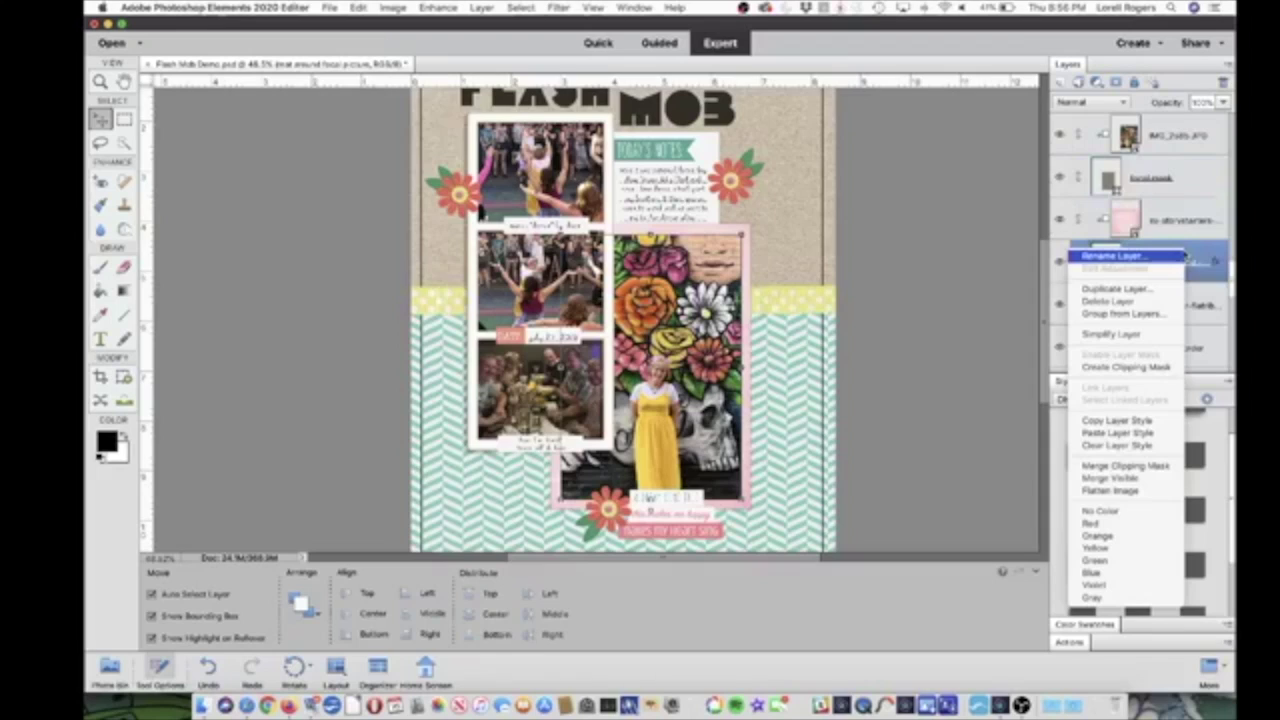
left_click(1140, 425)
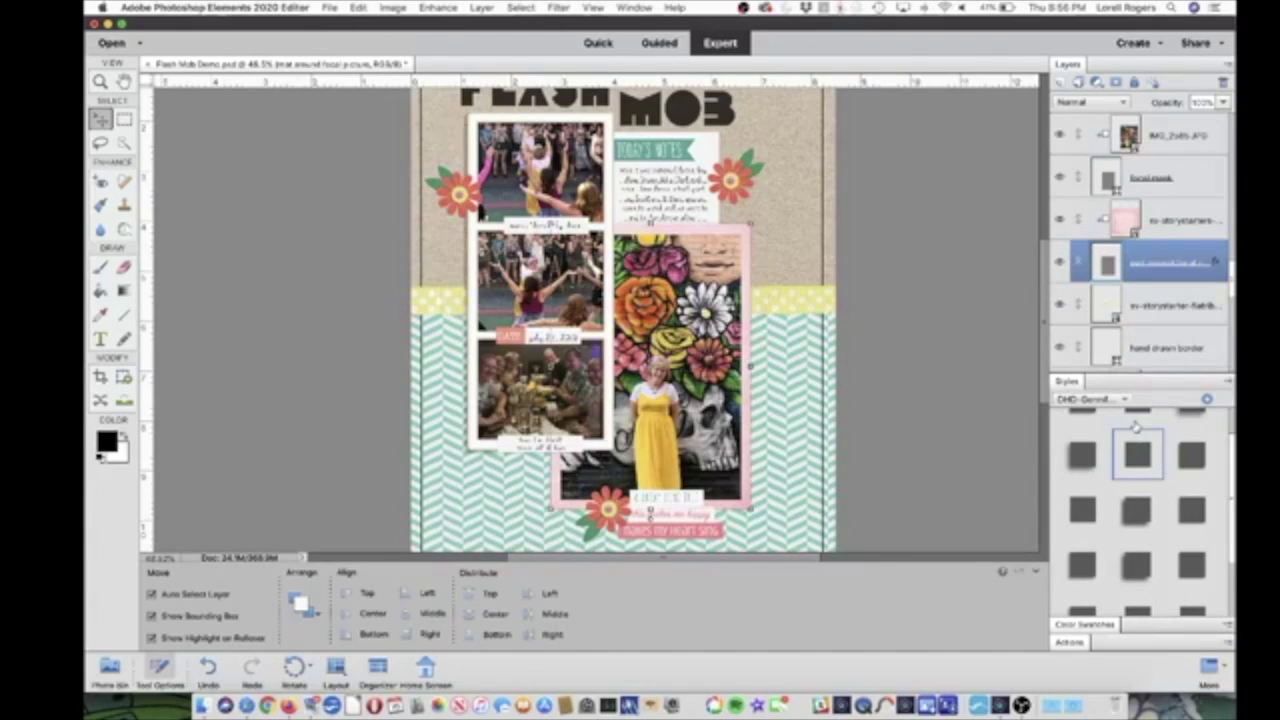
- Paste the copied shadow style onto the focal mask layer
left_click(1141, 185)
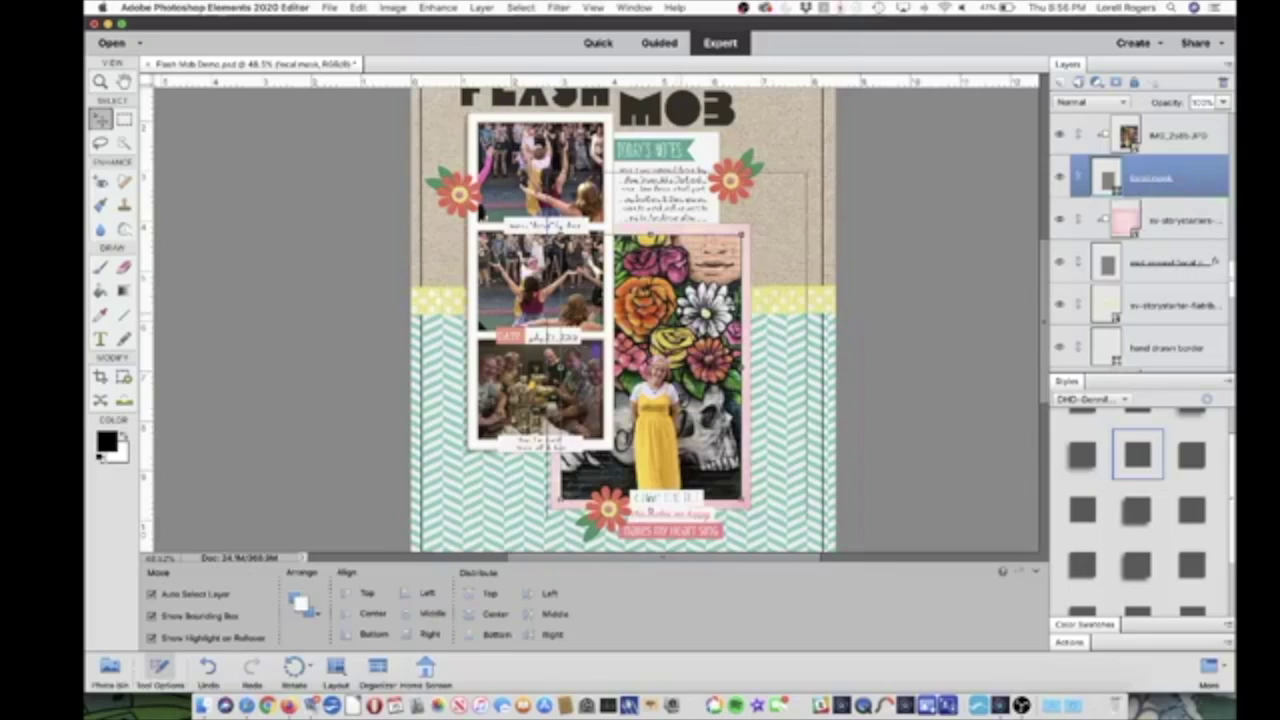
right_click(1181, 177)
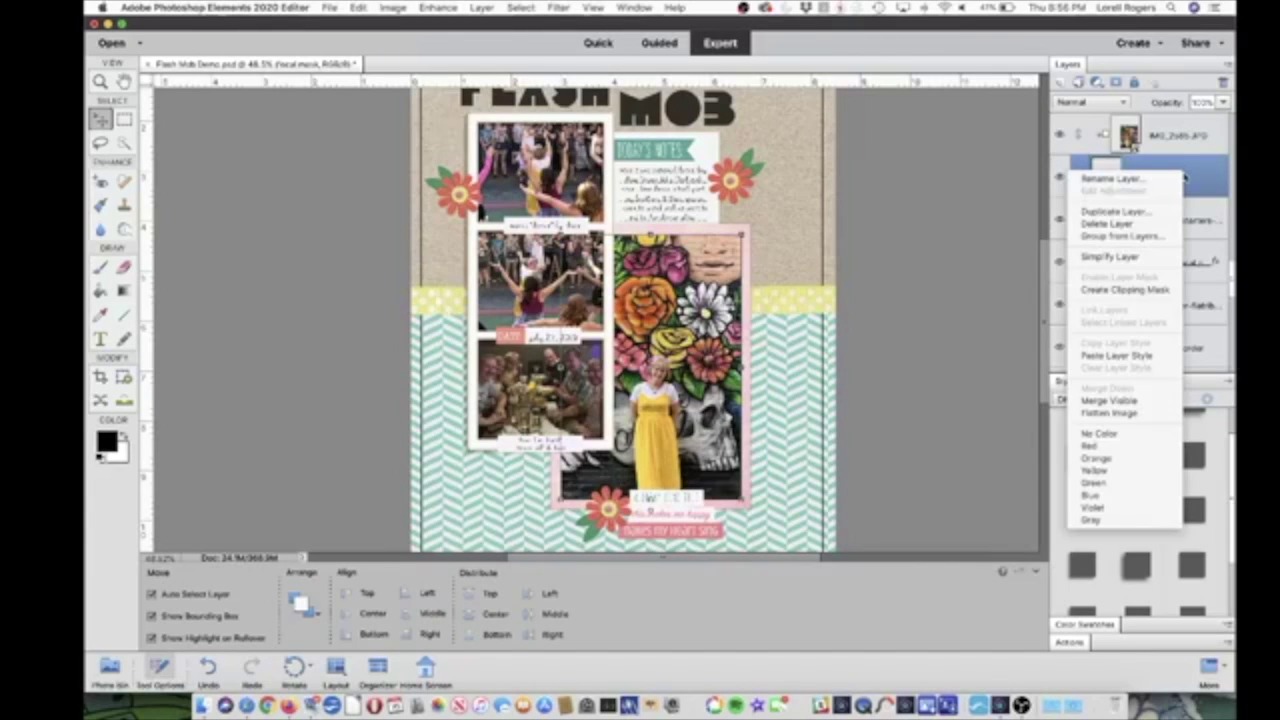
left_click(1167, 357)
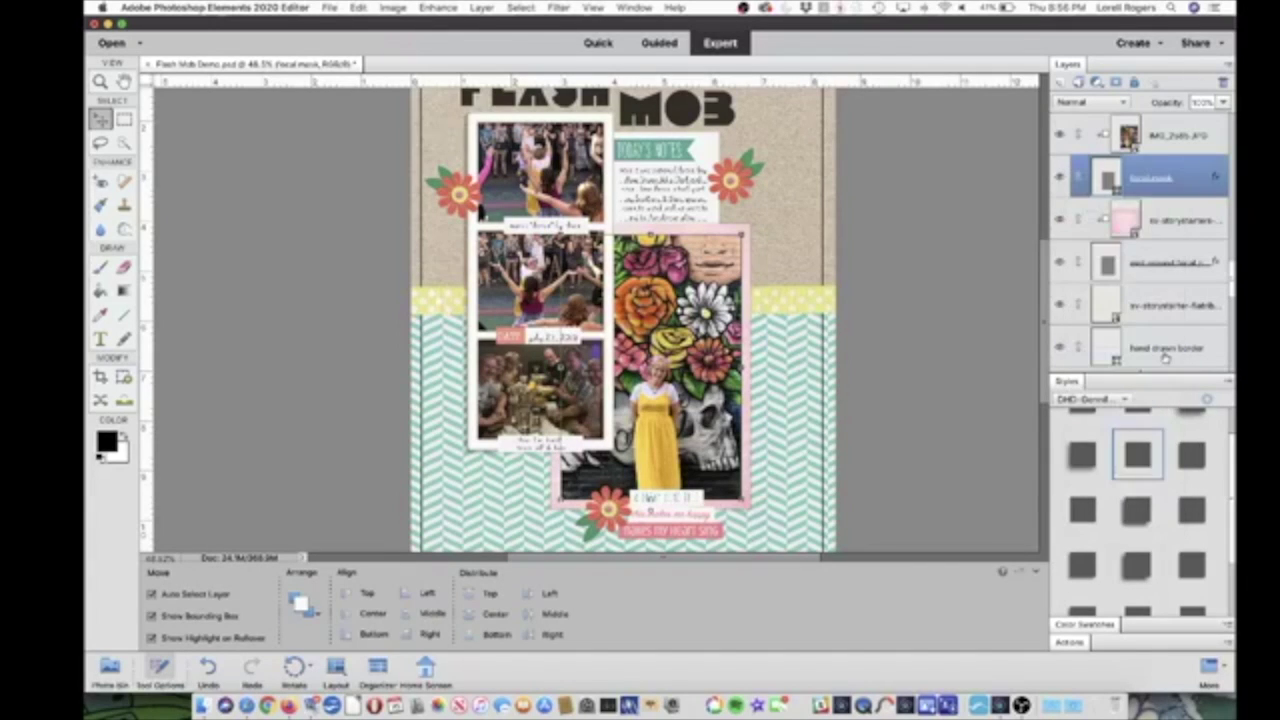
scroll(705, 300, "up", 5)
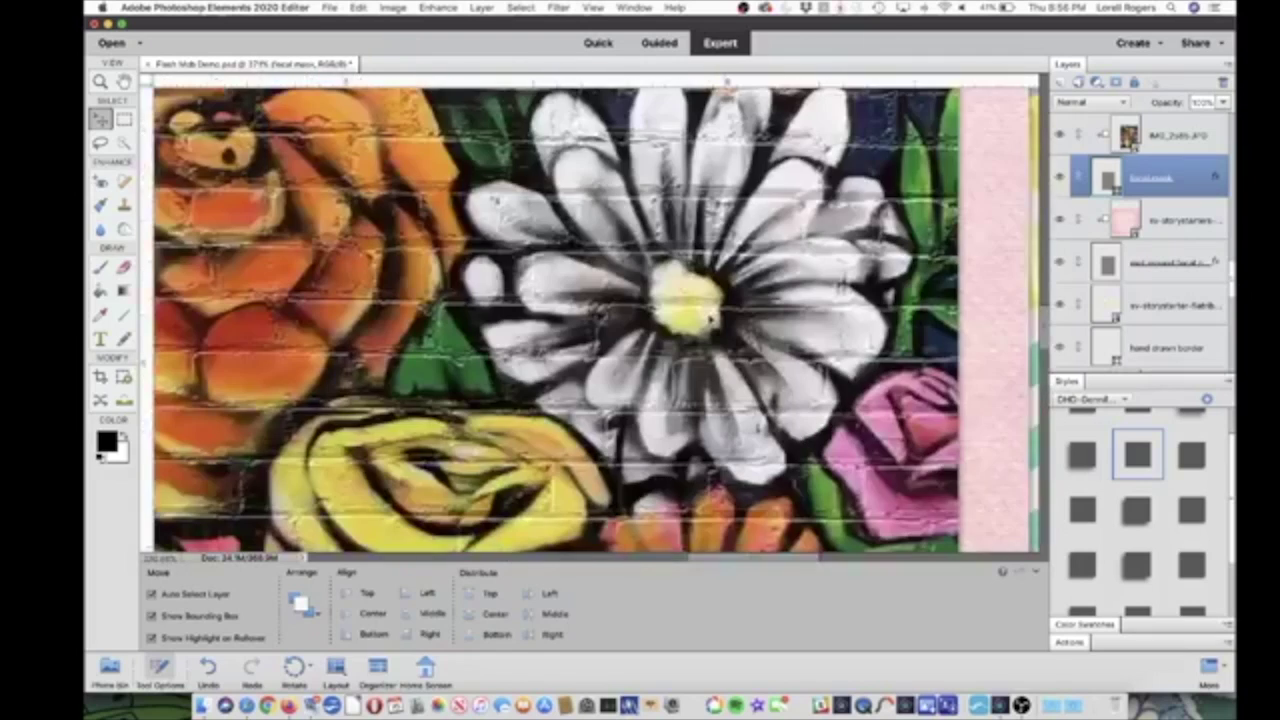
scroll(711, 318, "down", 3)
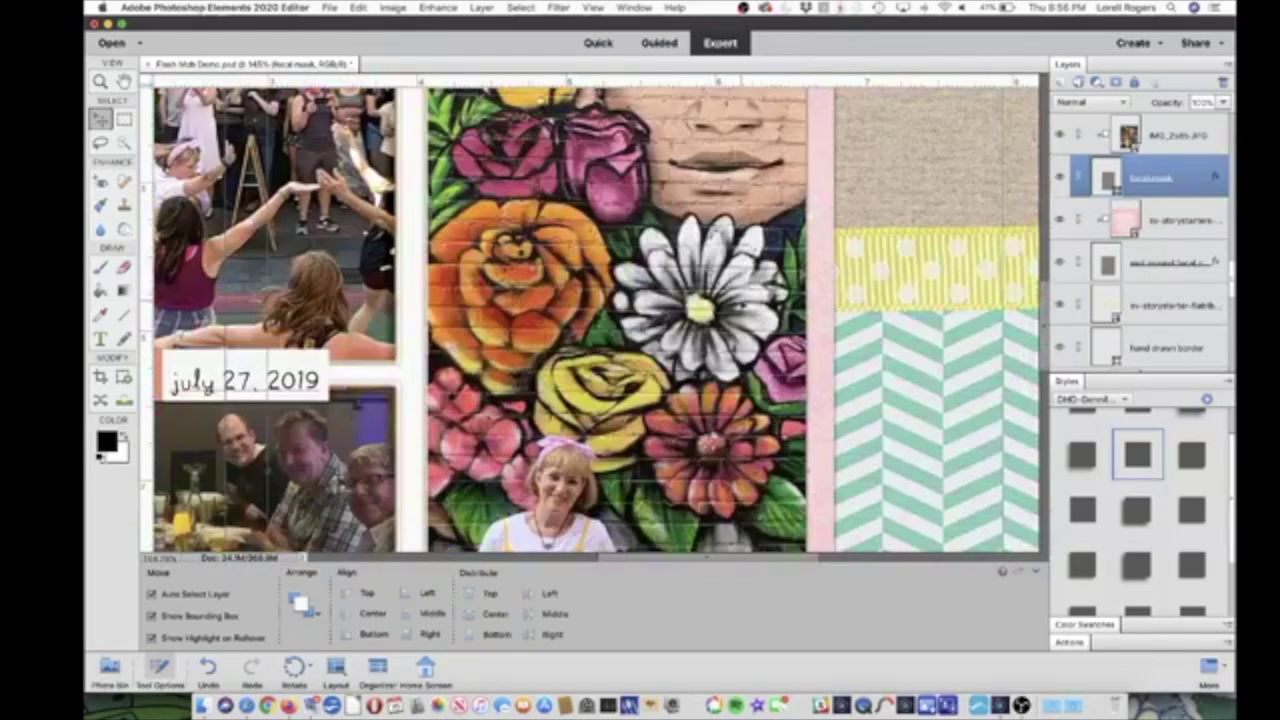
scroll(705, 305, "down", 3)
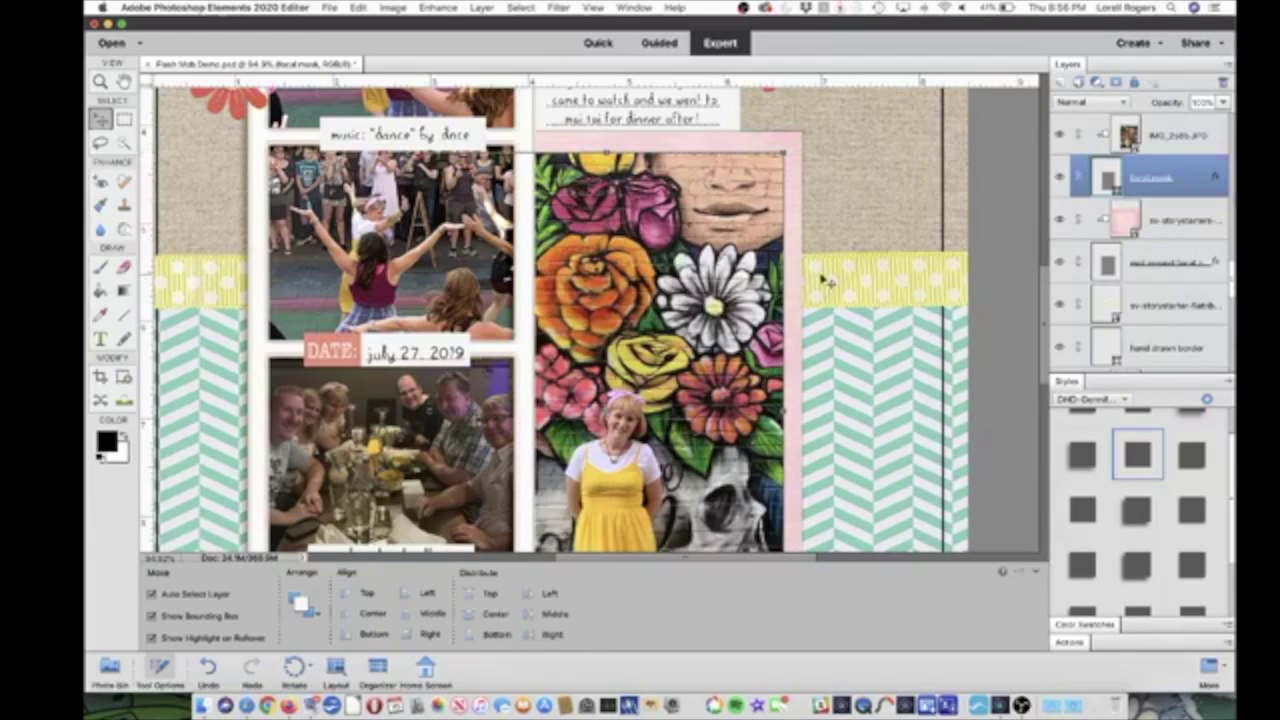
scroll(822, 281, "down", 5)
scroll(822, 281, "up", 4)
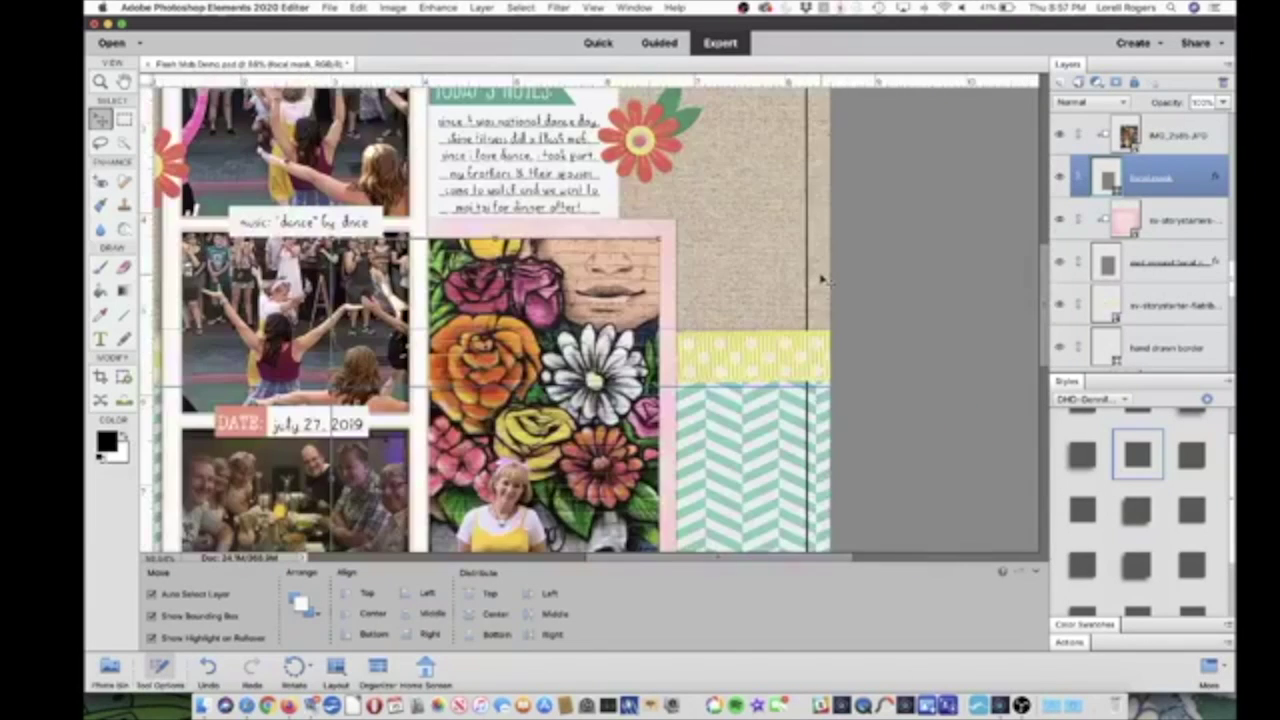
scroll(822, 281, "down", 2)
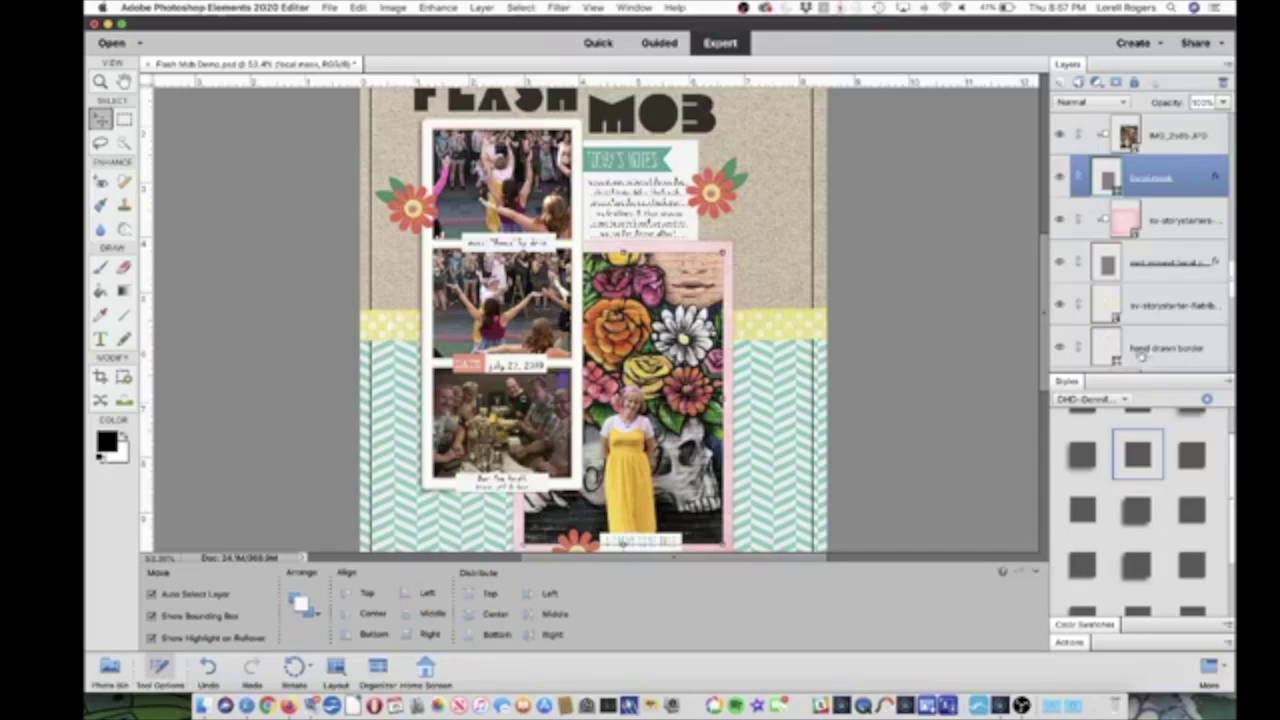
- Paste the copied shadow style onto the date label's story elements layer
scroll(1179, 323, "down", 3)
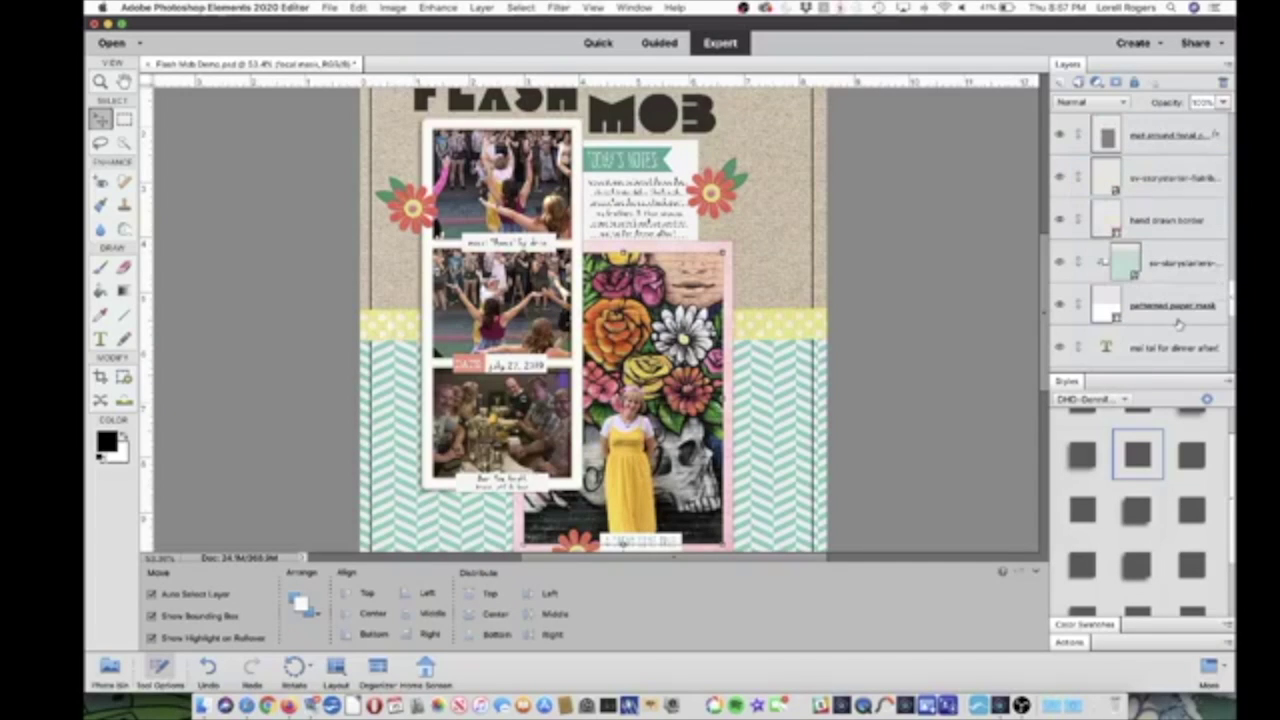
scroll(1179, 323, "down", 5)
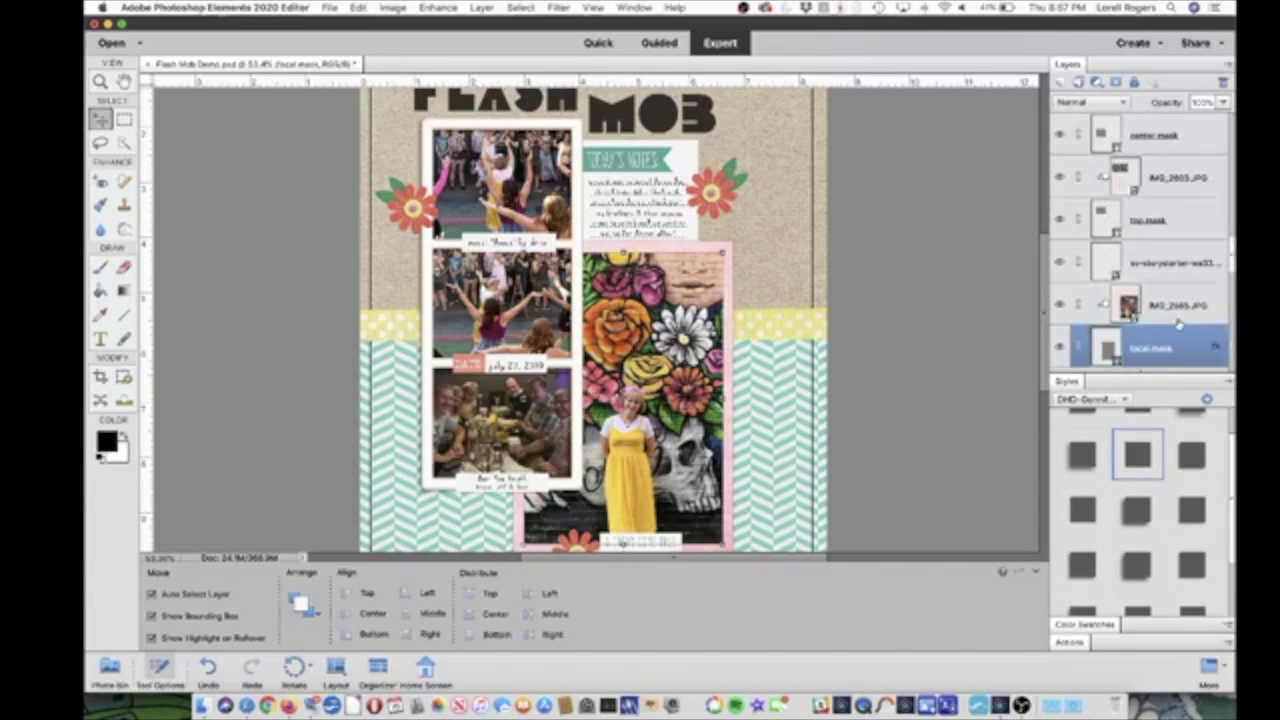
scroll(1179, 323, "up", 4)
scroll(1179, 323, "up", 4)
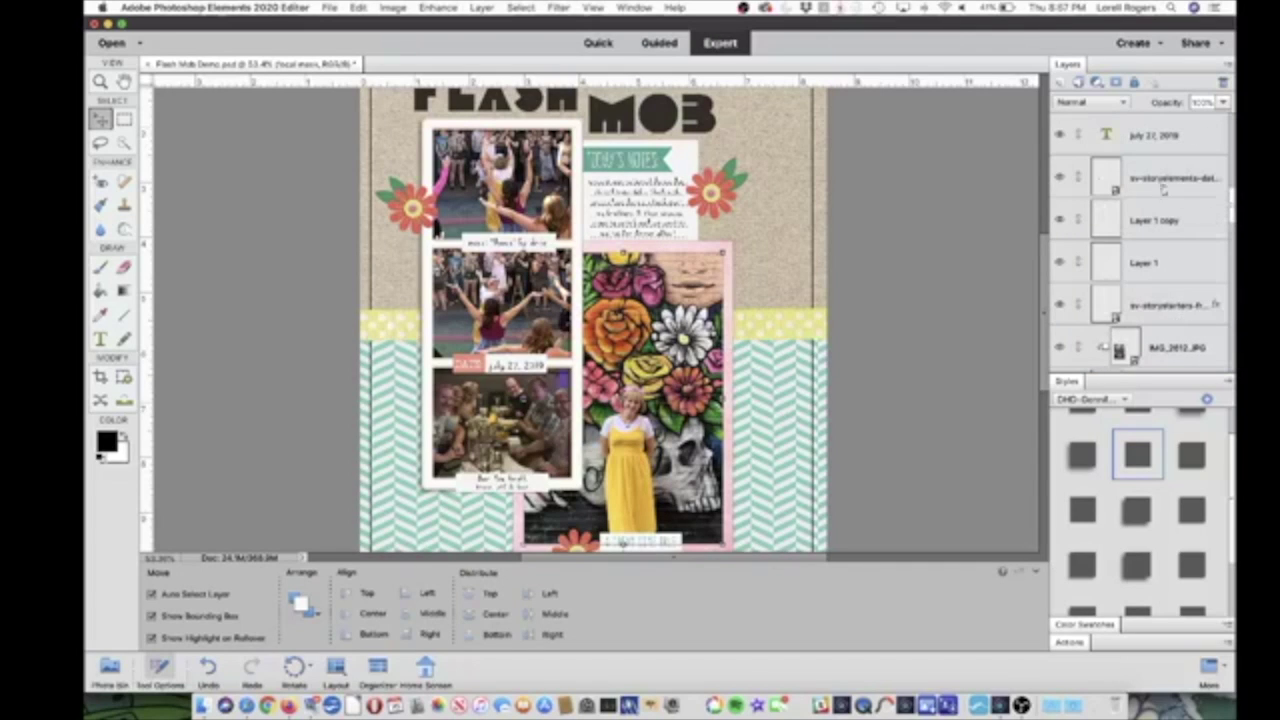
left_click(1162, 177)
right_click(1162, 177)
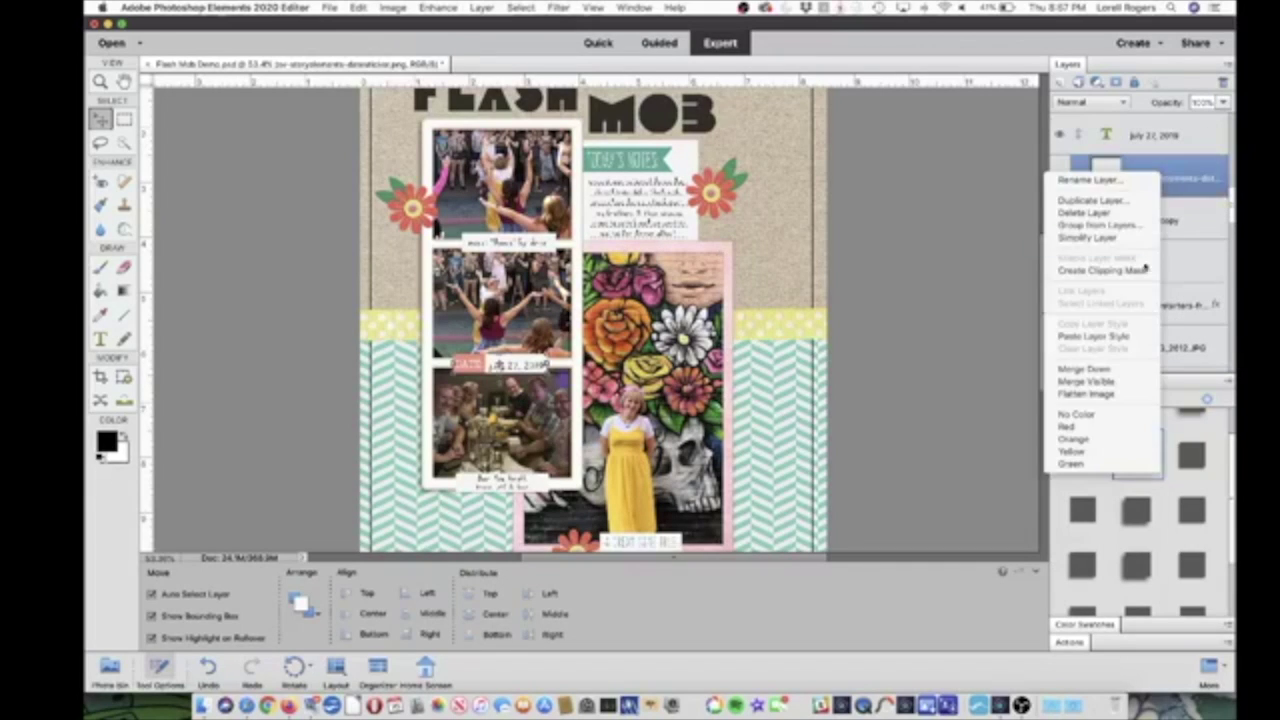
left_click(1130, 336)
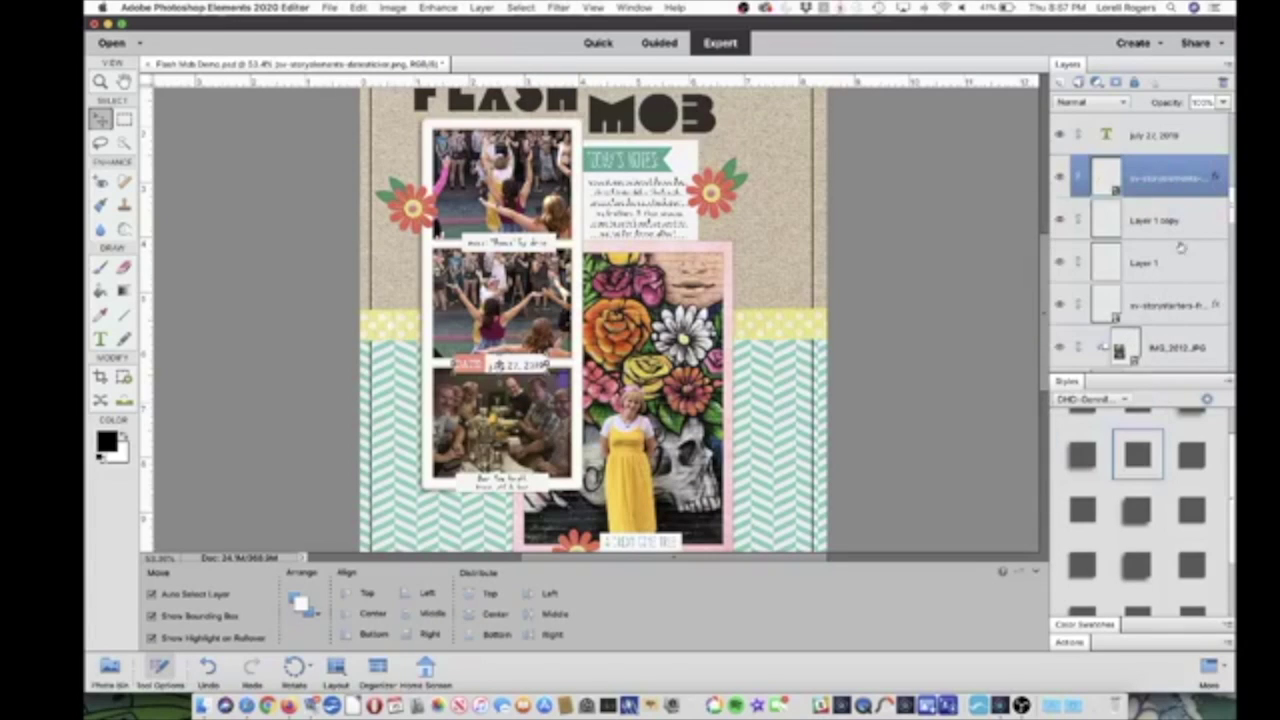
- Paste the copied shadow style onto Layer 1 copy and rename that layer "top word strip"
left_click(1109, 230)
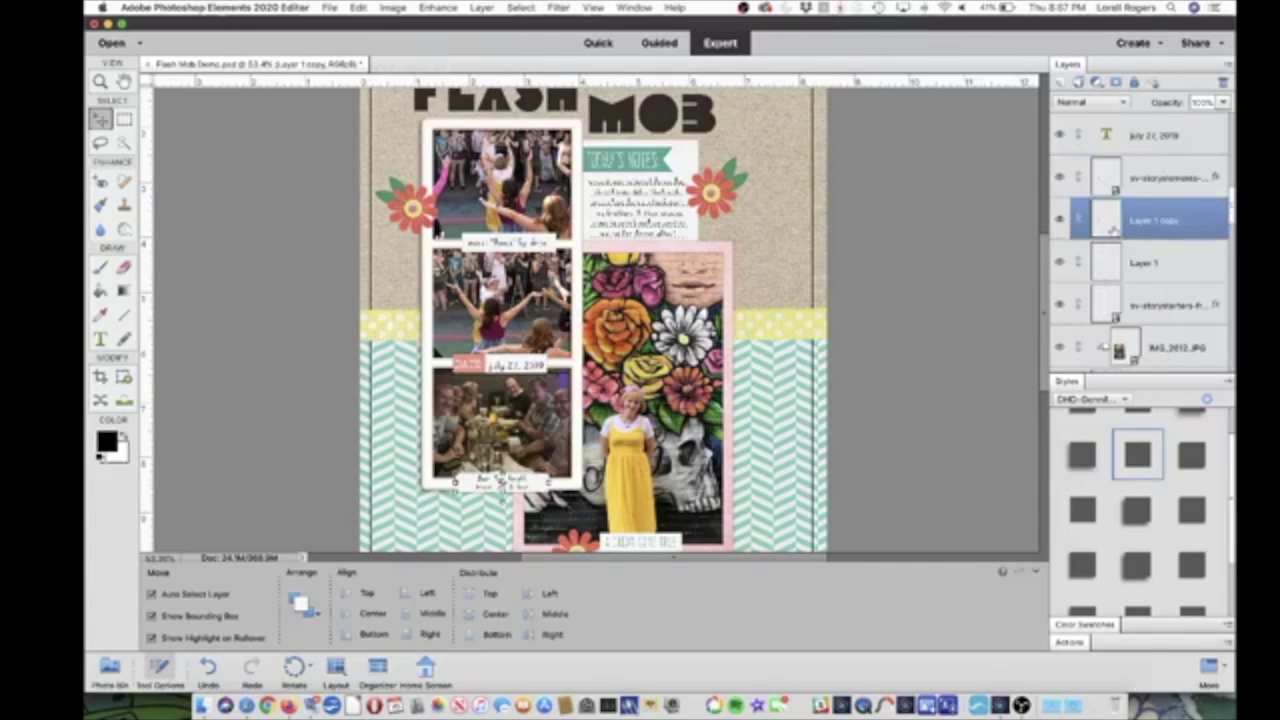
right_click(1162, 226)
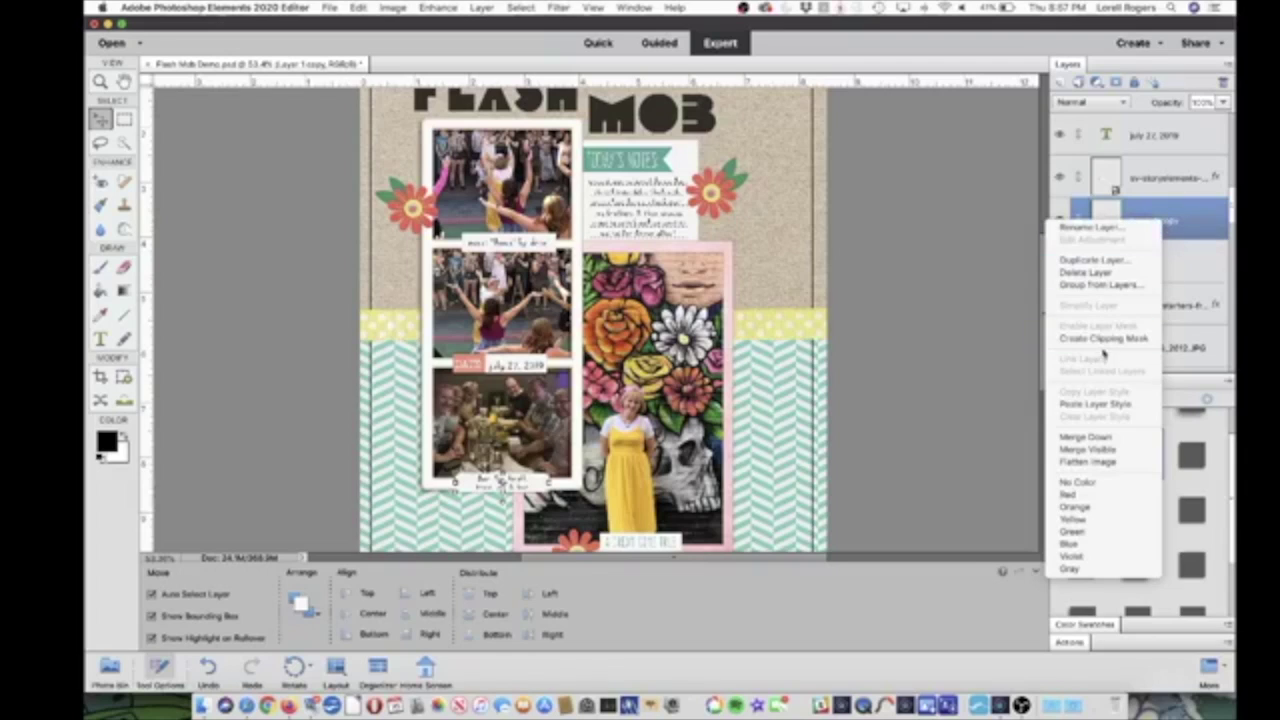
left_click(1117, 404)
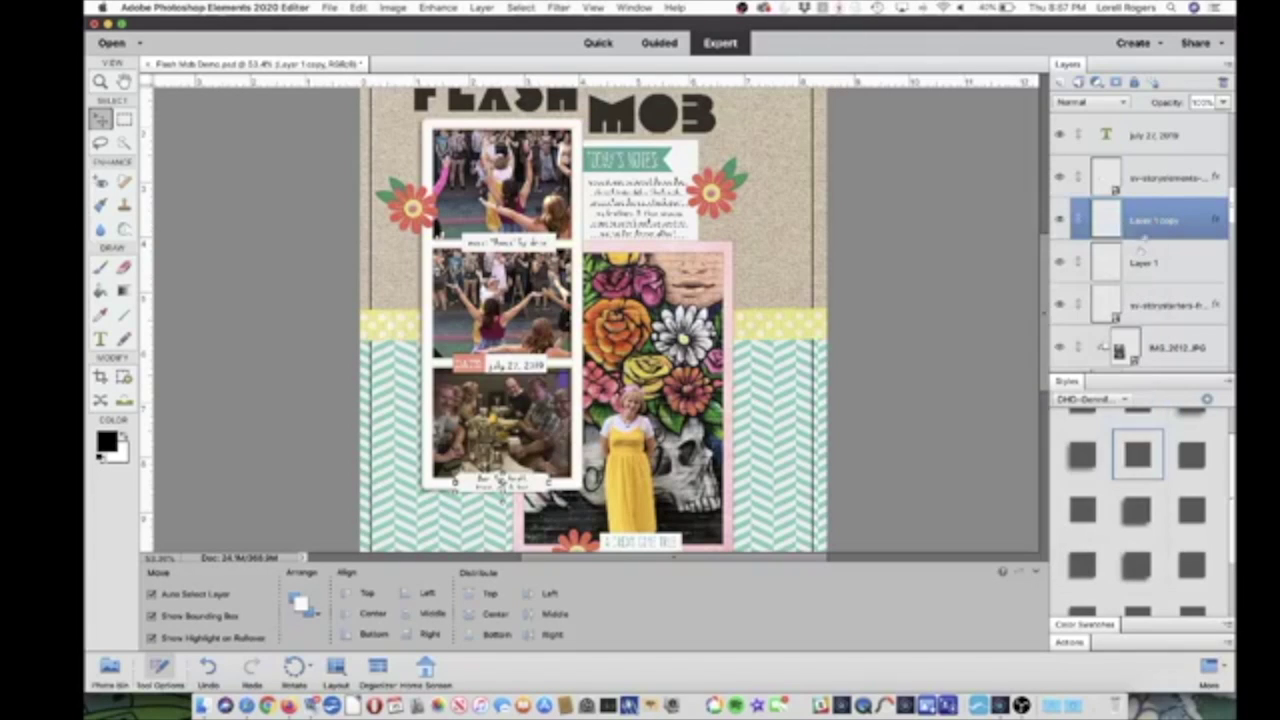
double_click(1155, 220)
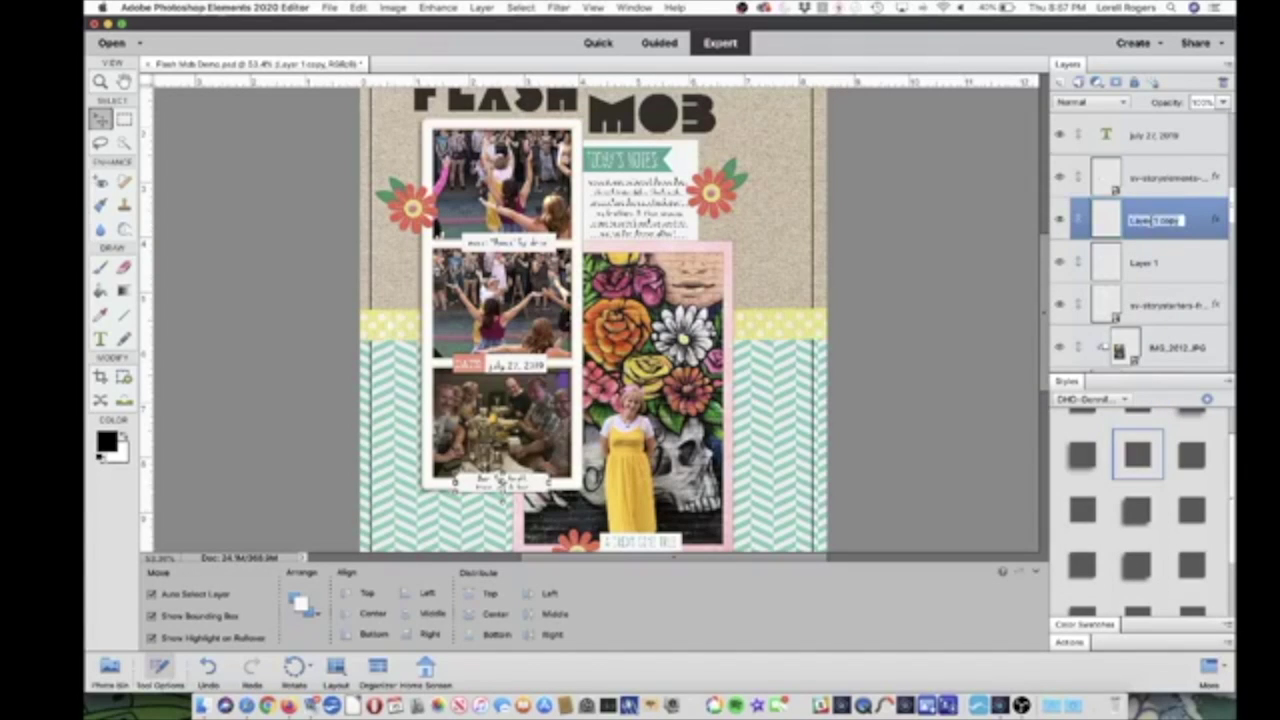
type("top word strip")
key("Return")
- Rename Layer 1 as "bottom word strip" and paste the copied shadow style onto it
double_click(1140, 262)
type("bottom")
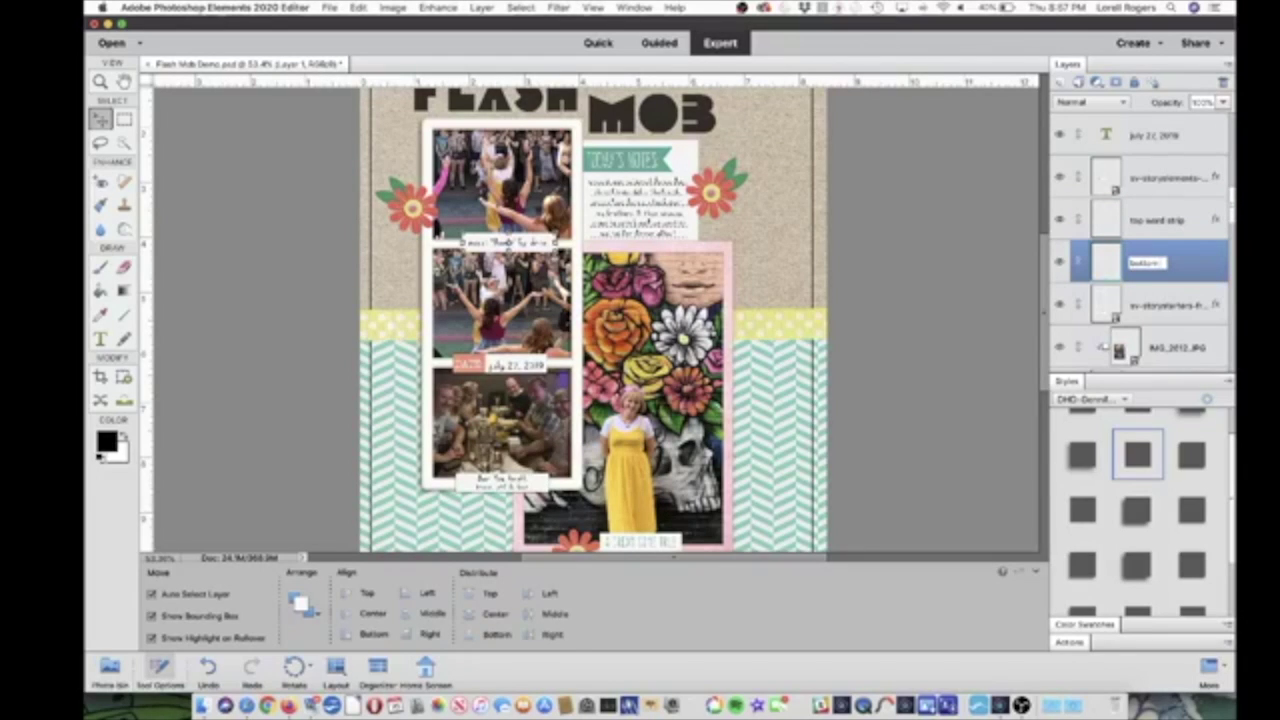
type("word st")
key("Return")
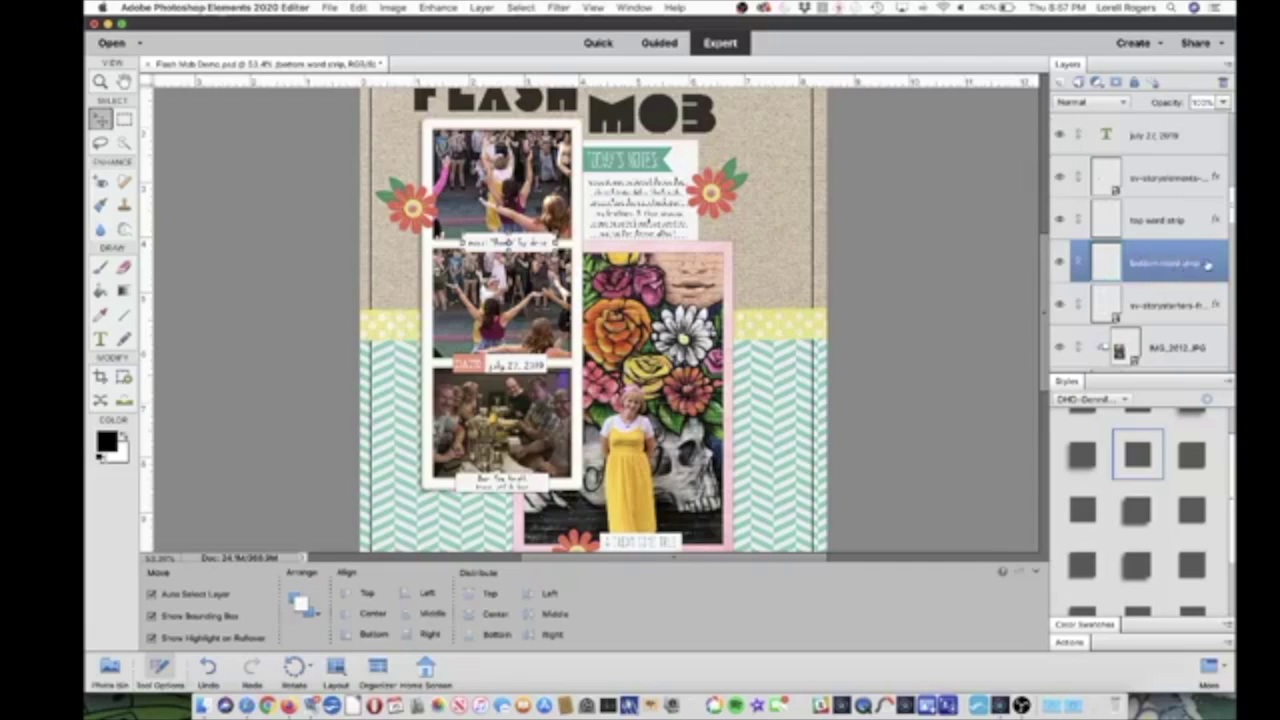
right_click(1208, 264)
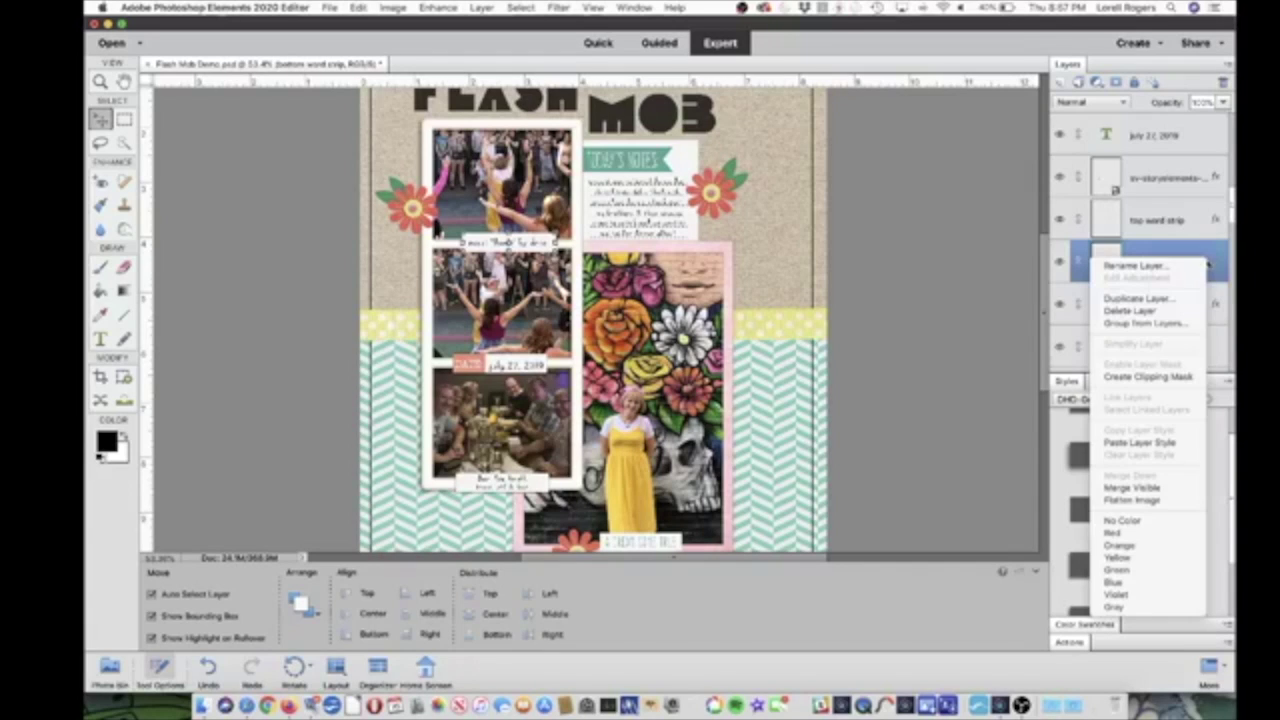
left_click(1191, 442)
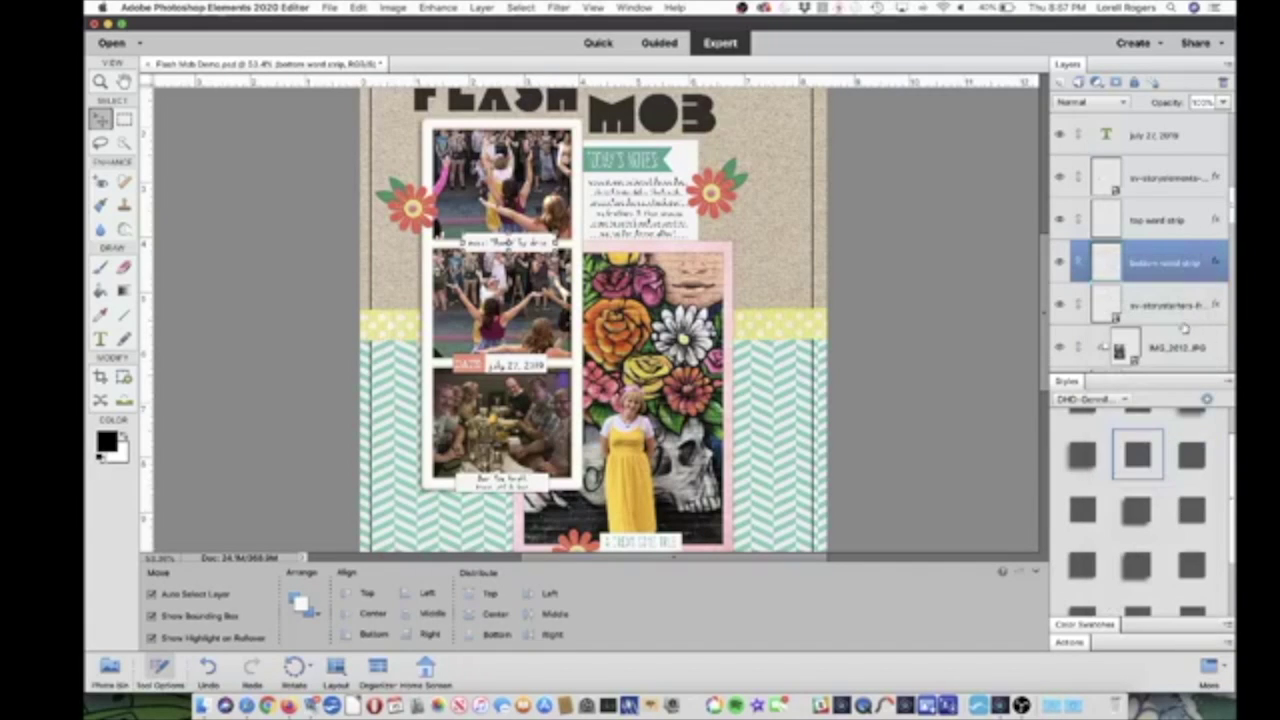
- Paste the copied shadow style onto the Today's Notes journal card
left_click(684, 170)
right_click(1155, 347)
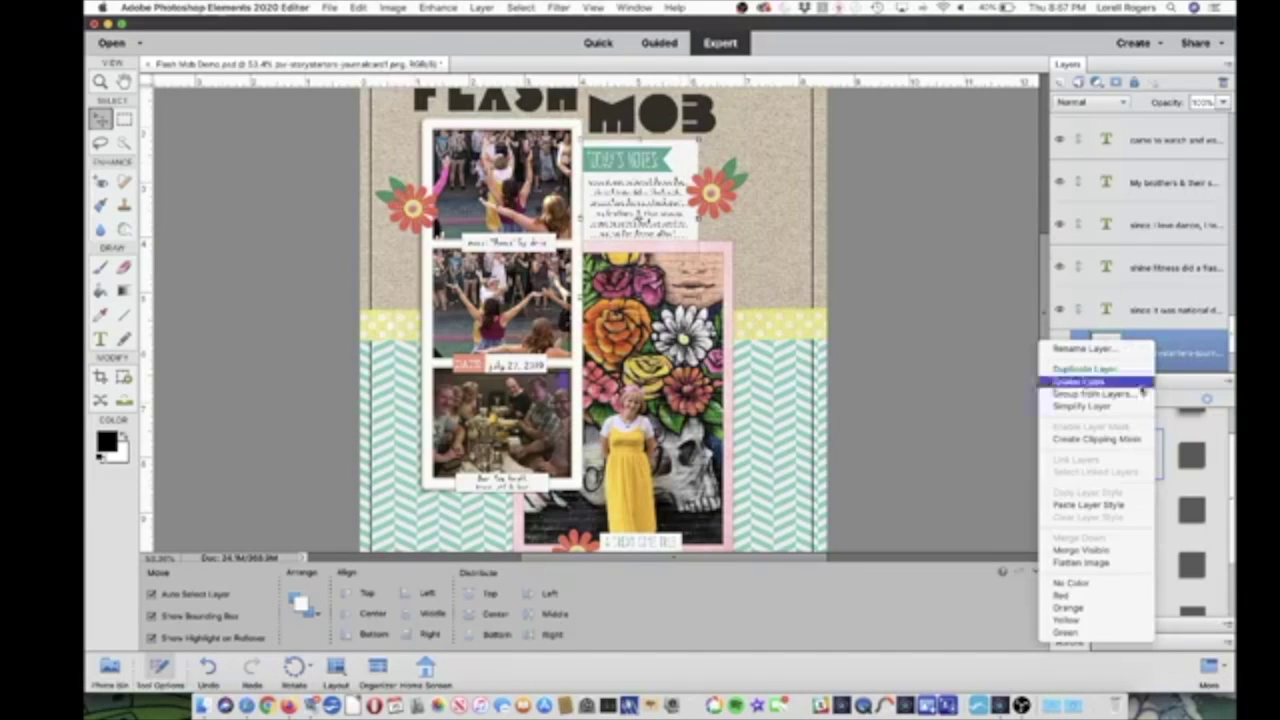
left_click(1115, 506)
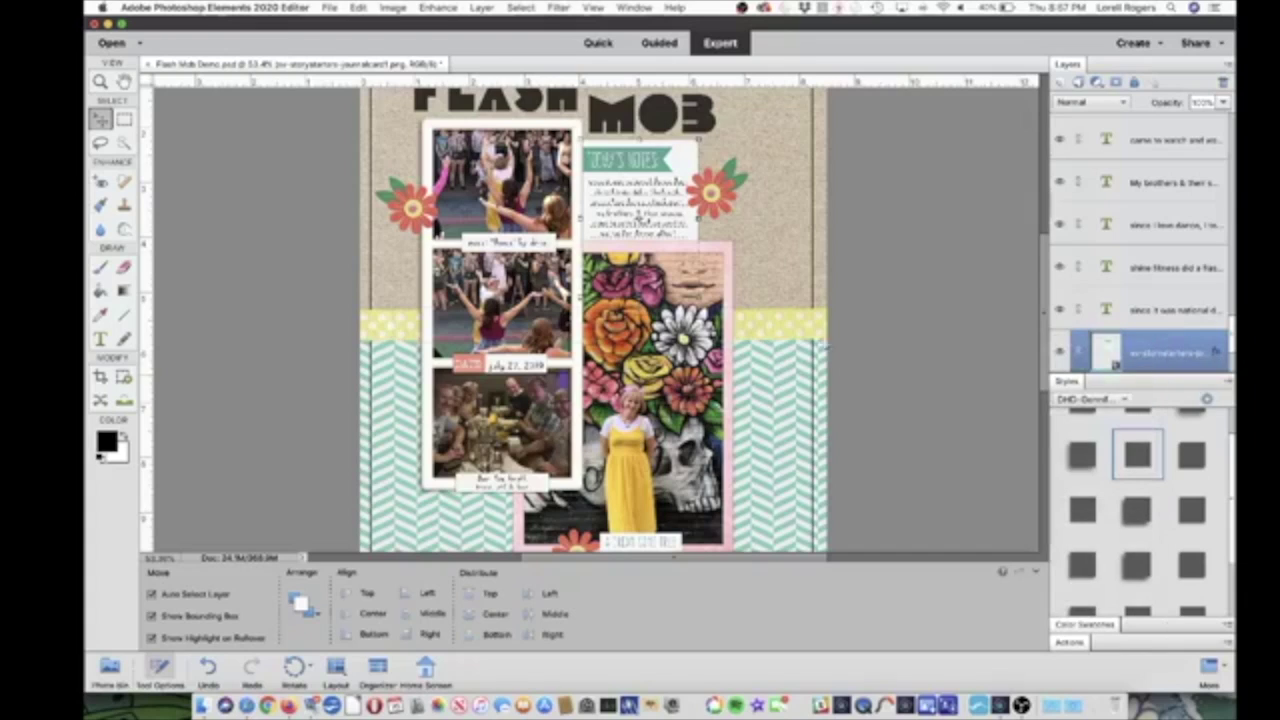
- Paste the copied shadow style onto the white word art strip at the focal picture's lower edge
left_click(785, 312)
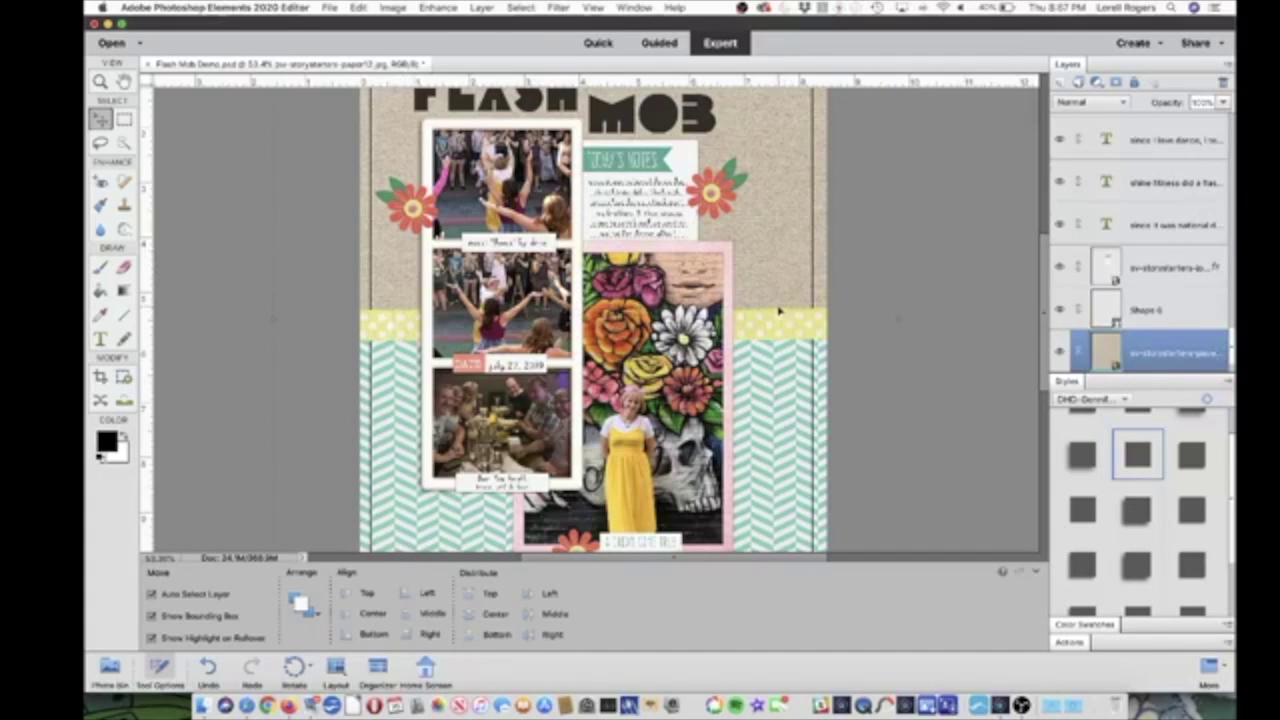
scroll(785, 312, "down", 4)
scroll(785, 312, "up", 2)
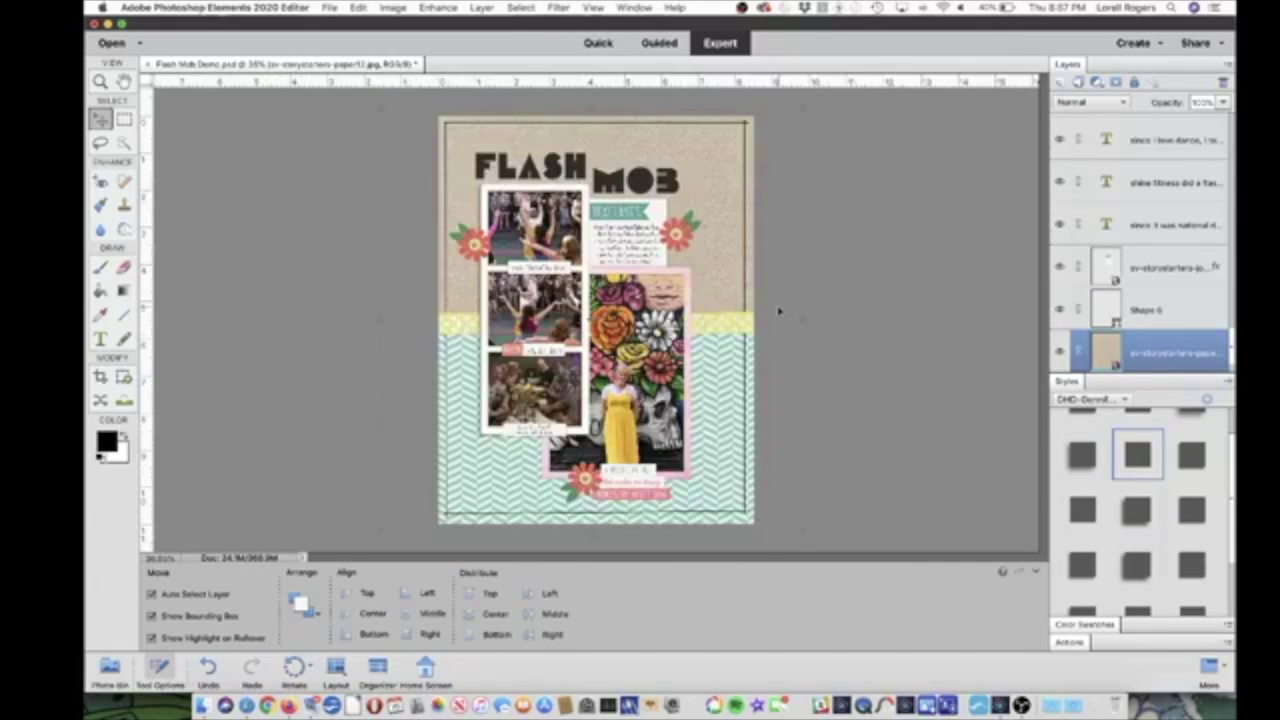
left_click(648, 470)
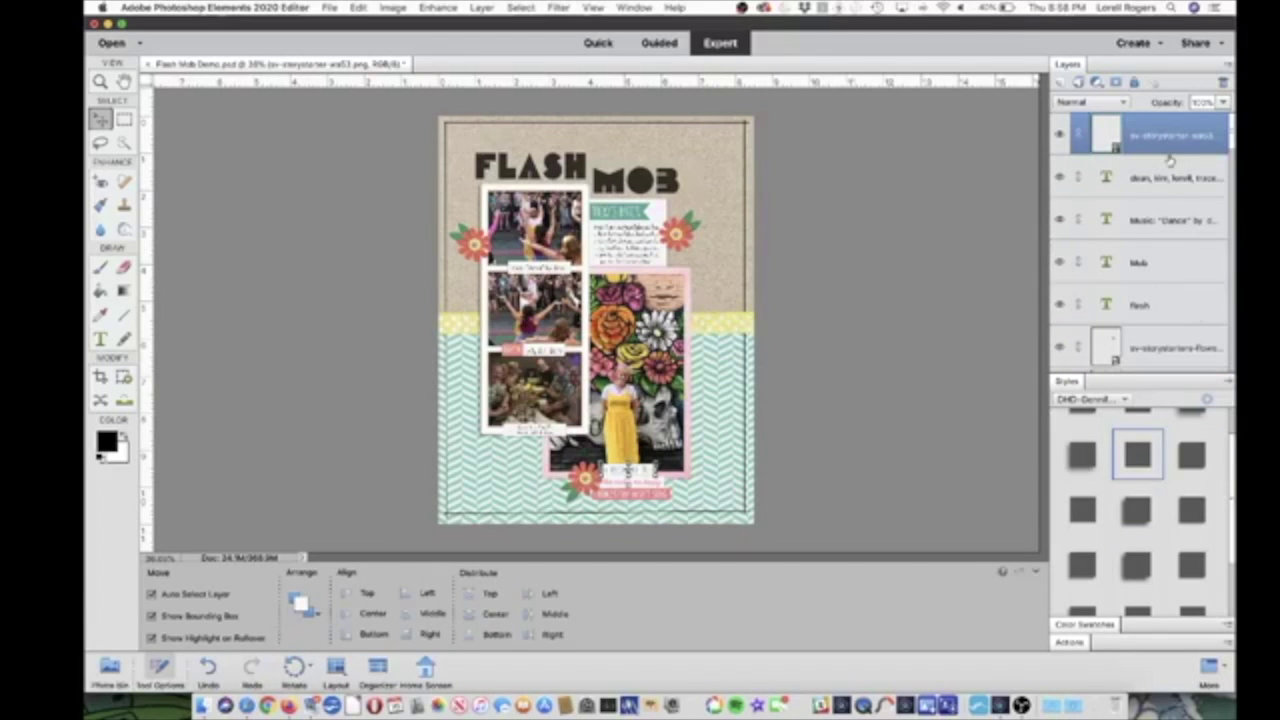
scroll(1170, 179, "down", 3)
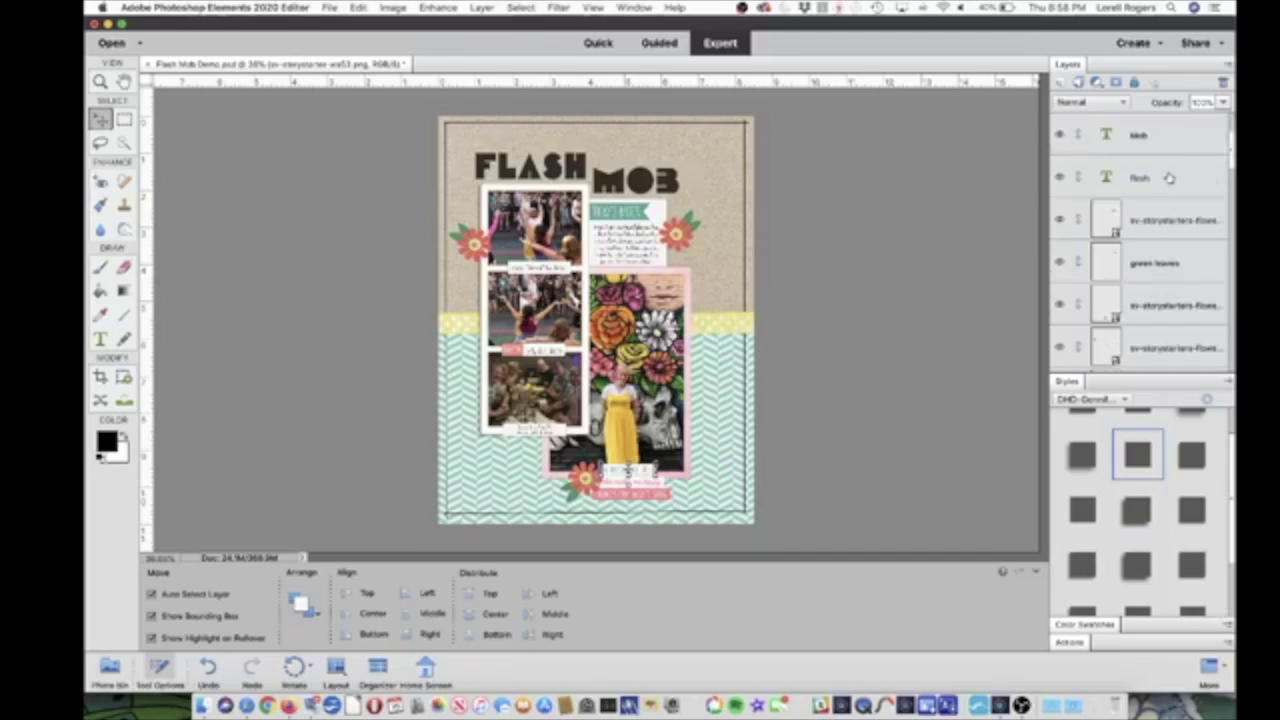
scroll(1169, 178, "up", 3)
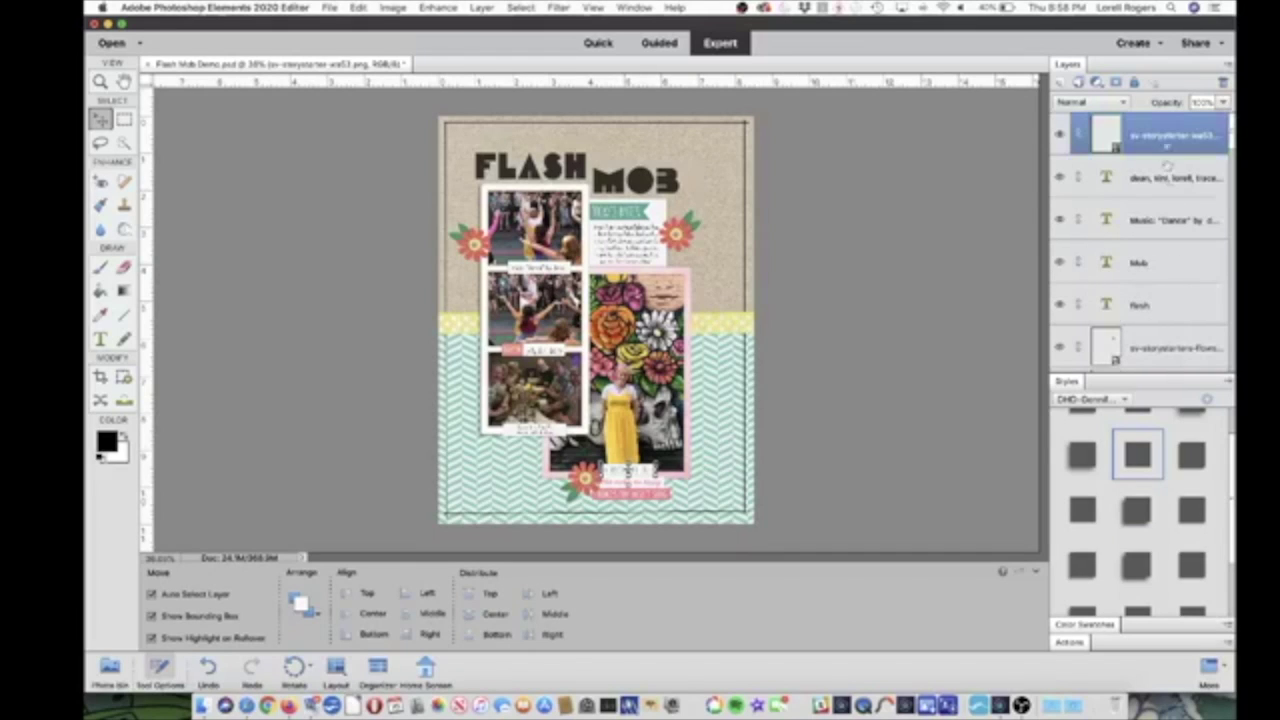
right_click(1169, 134)
left_click(1100, 290)
- Paste the copied shadow style onto the "makes my heart sing" word art strip
left_click(648, 497)
right_click(1166, 349)
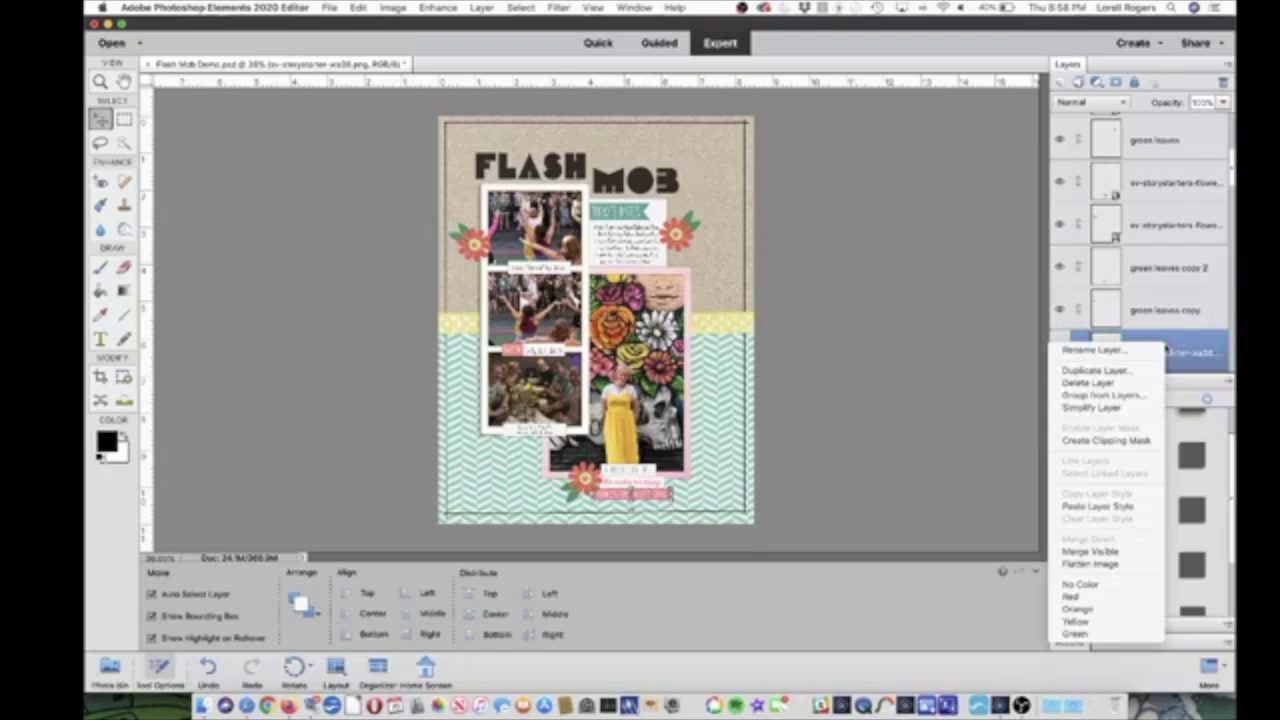
left_click(1112, 507)
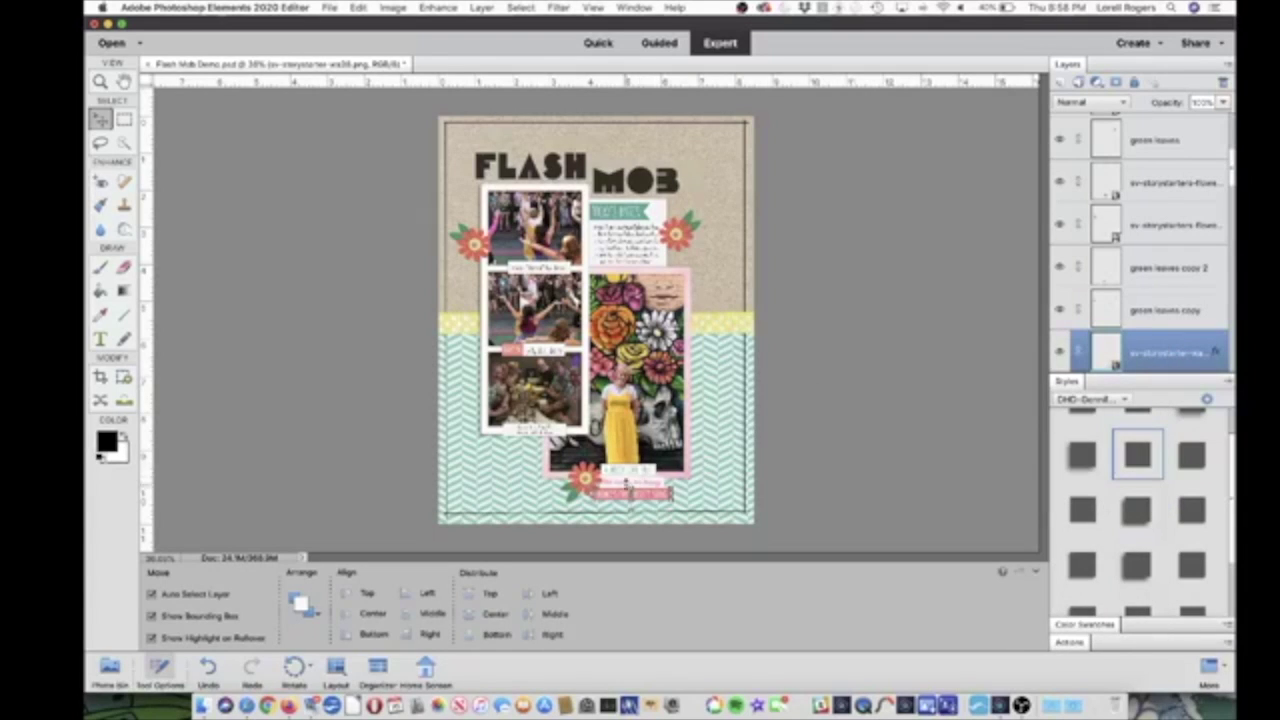
left_click(630, 488)
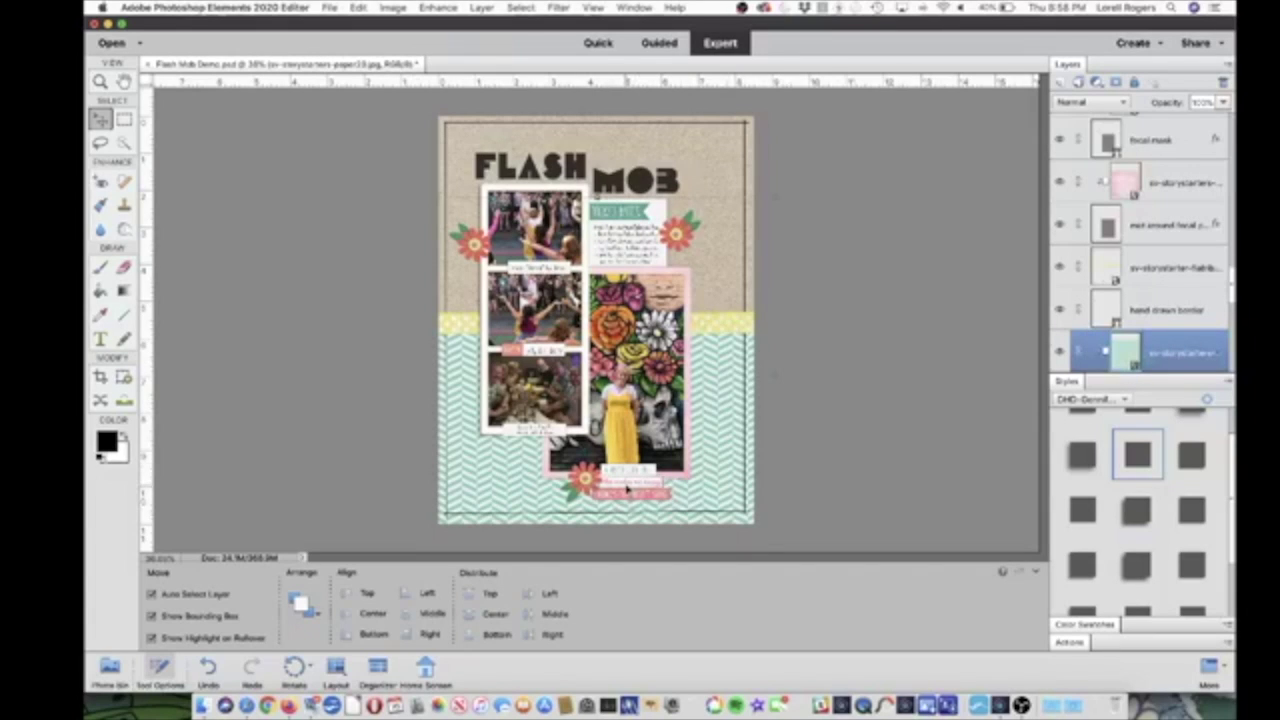
- Paste the copied shadow style onto the middle word art strip at the focal picture's lower edge
right_click(1160, 132)
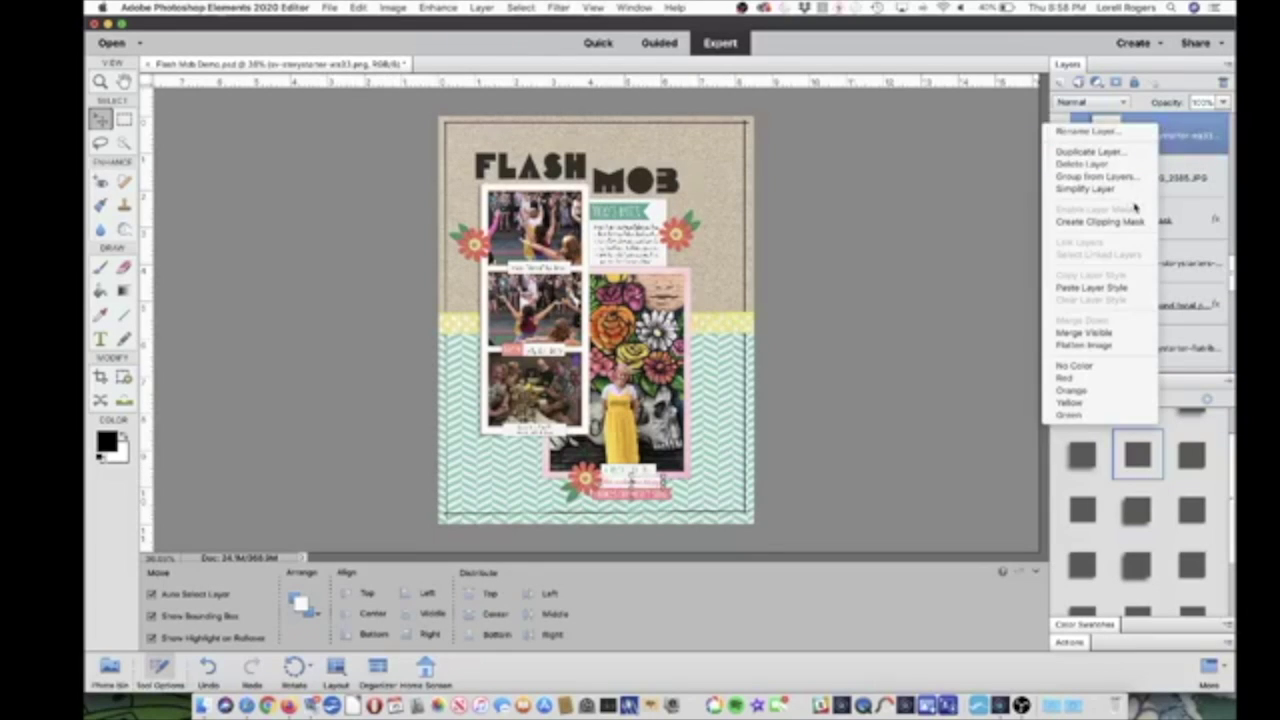
left_click(1133, 290)
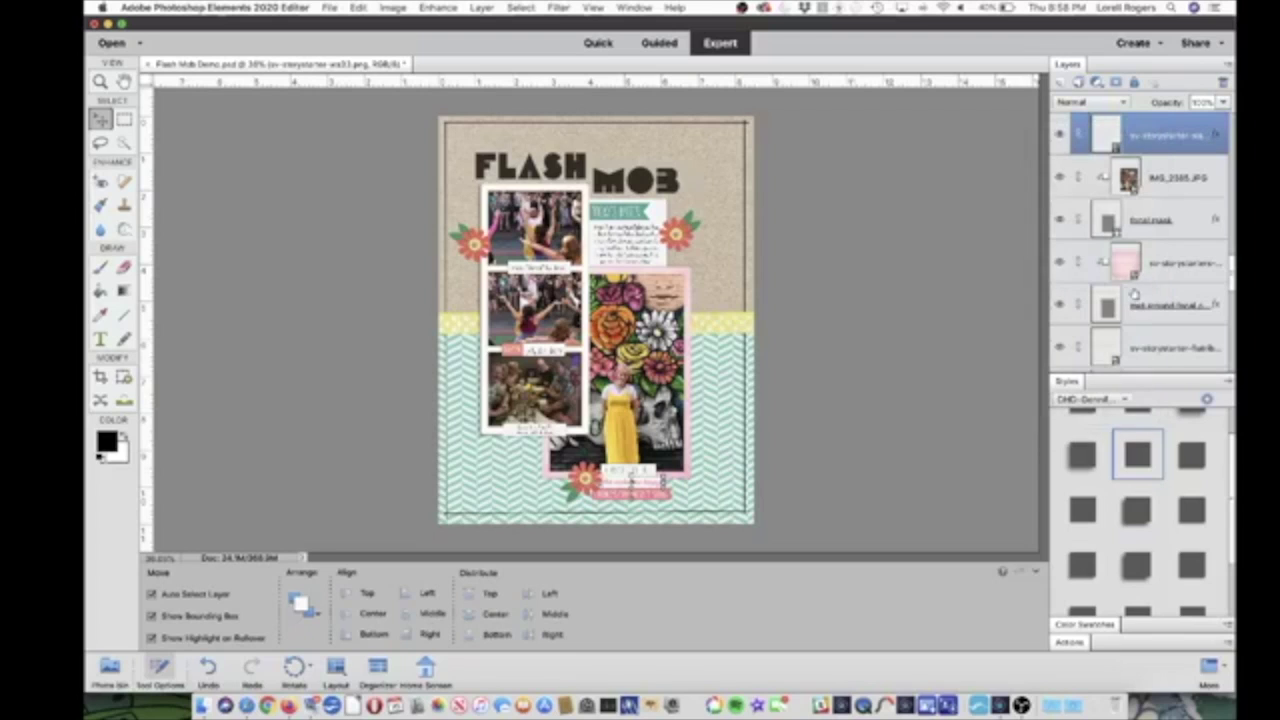
- Apply a preset drop shadow style to the yellow polka-dot ribbon across the page
scroll(728, 394, "up", 2)
scroll(728, 394, "up", 3)
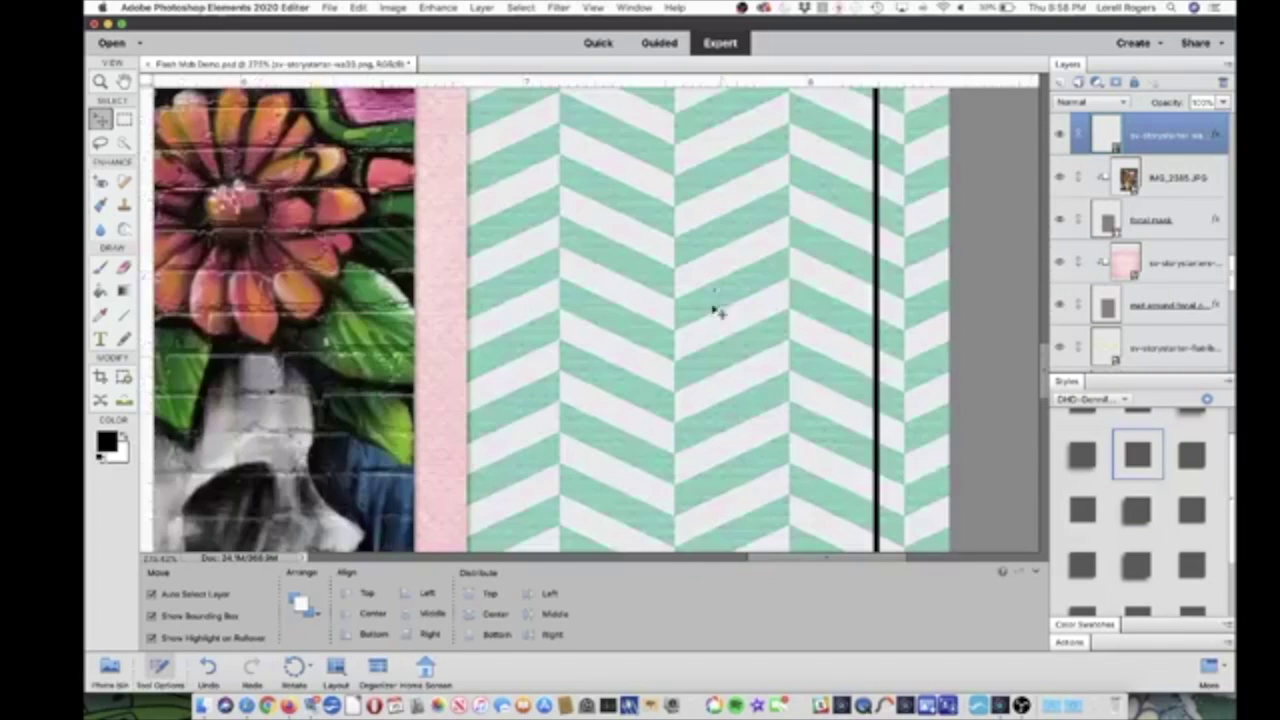
scroll(709, 281, "down", 2)
left_click(742, 148)
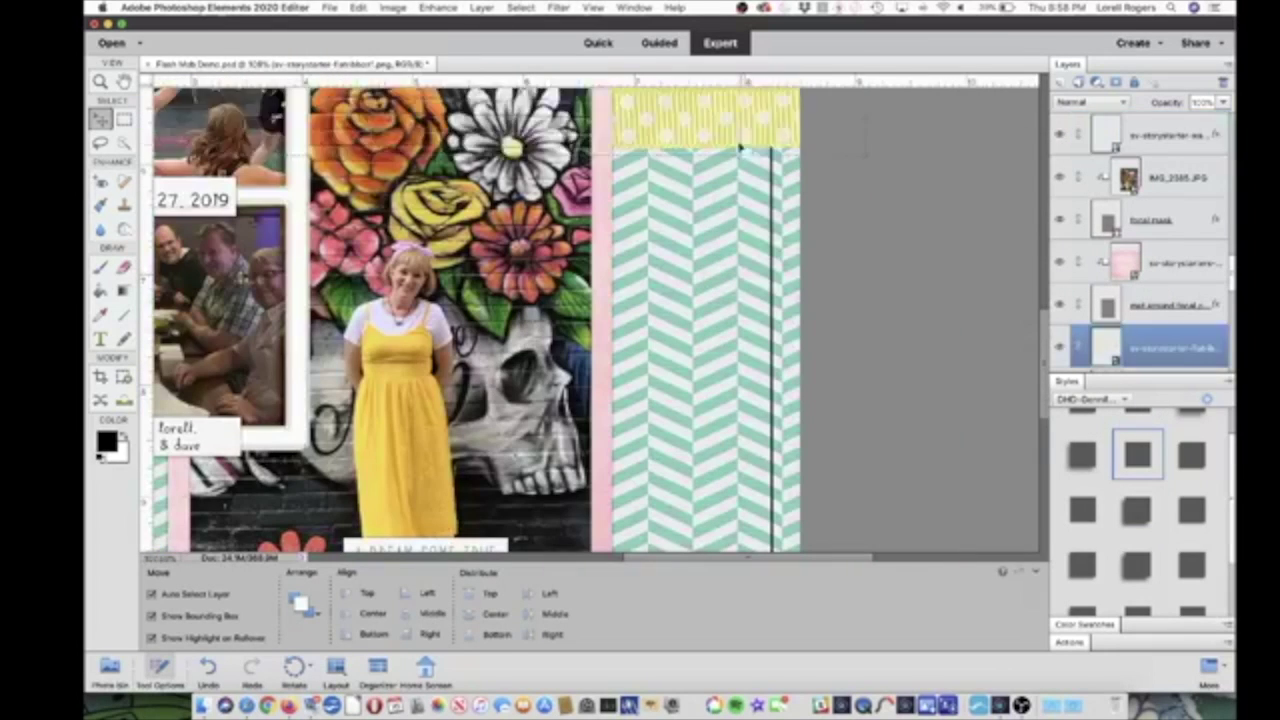
key("super+0")
scroll(1184, 470, "up", 2)
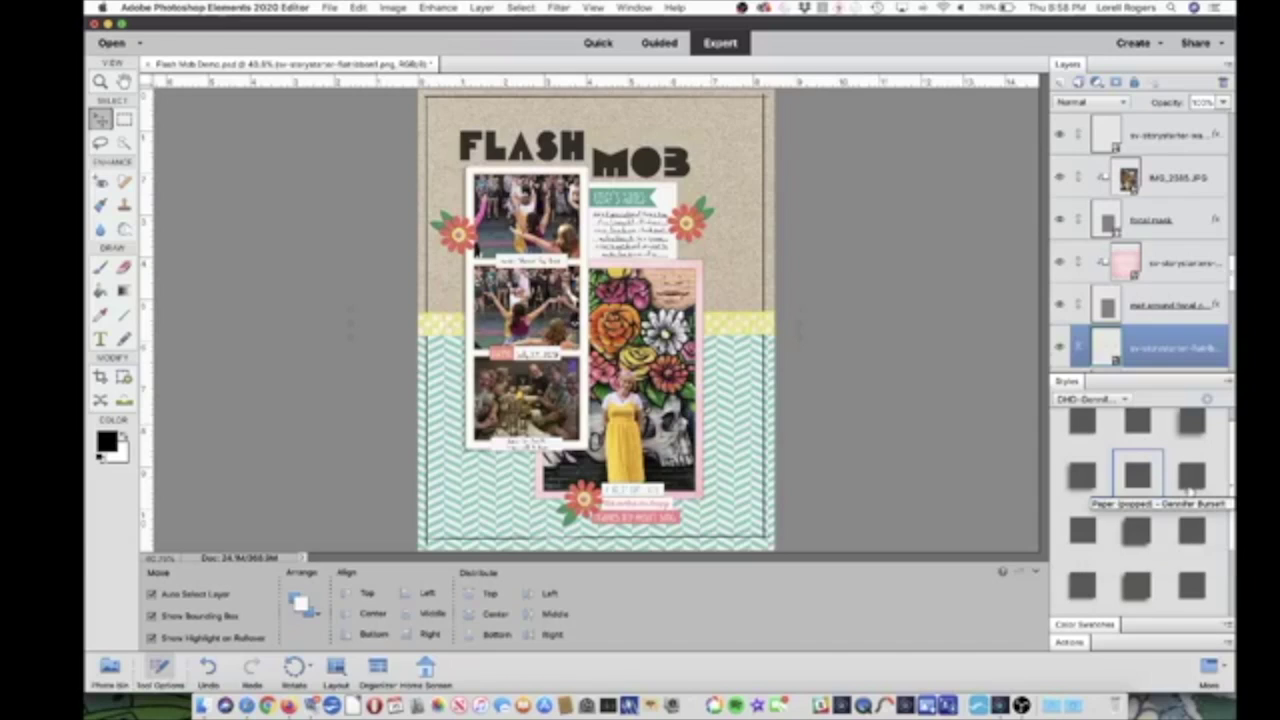
scroll(1110, 500, "down", 4)
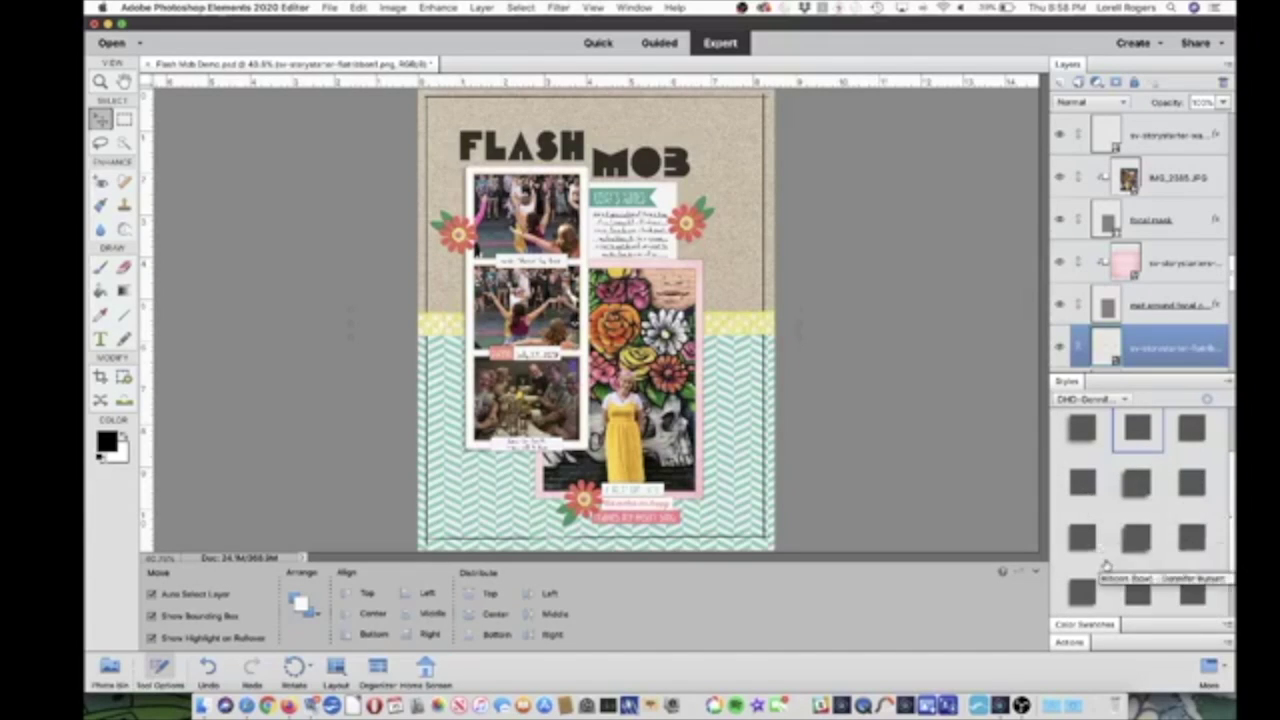
scroll(1082, 505, "down", 1)
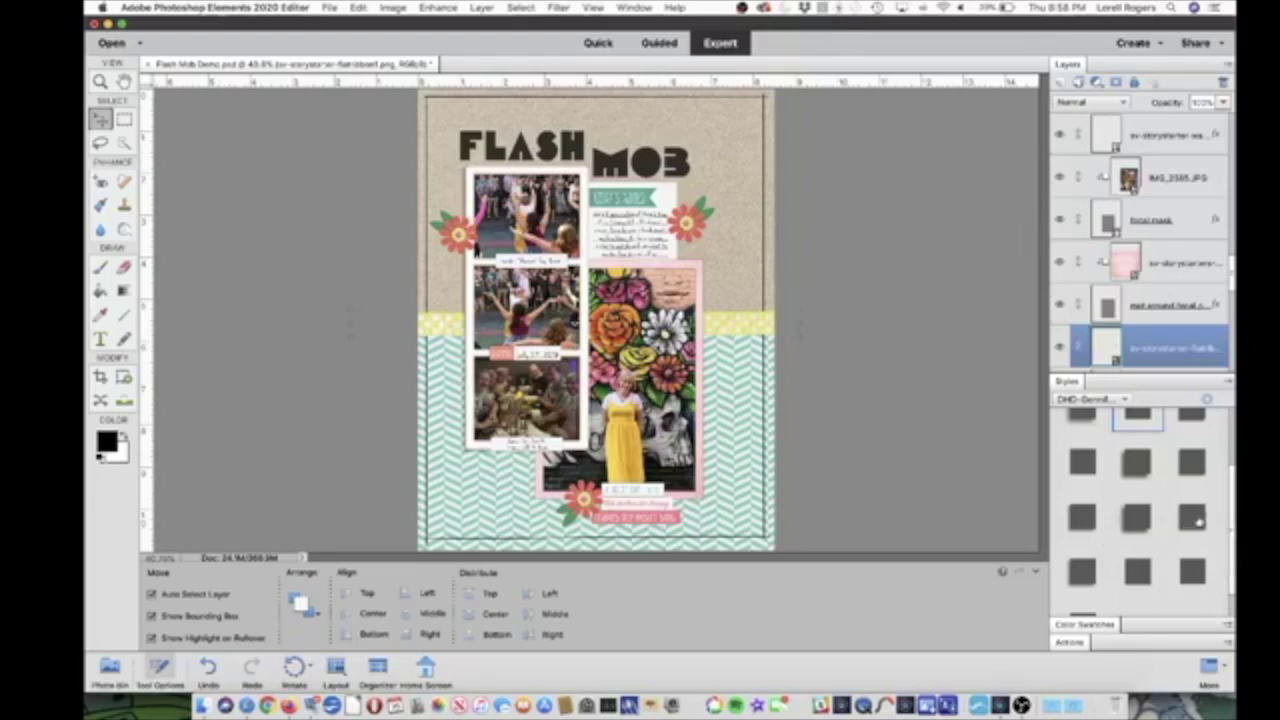
left_click(1190, 524)
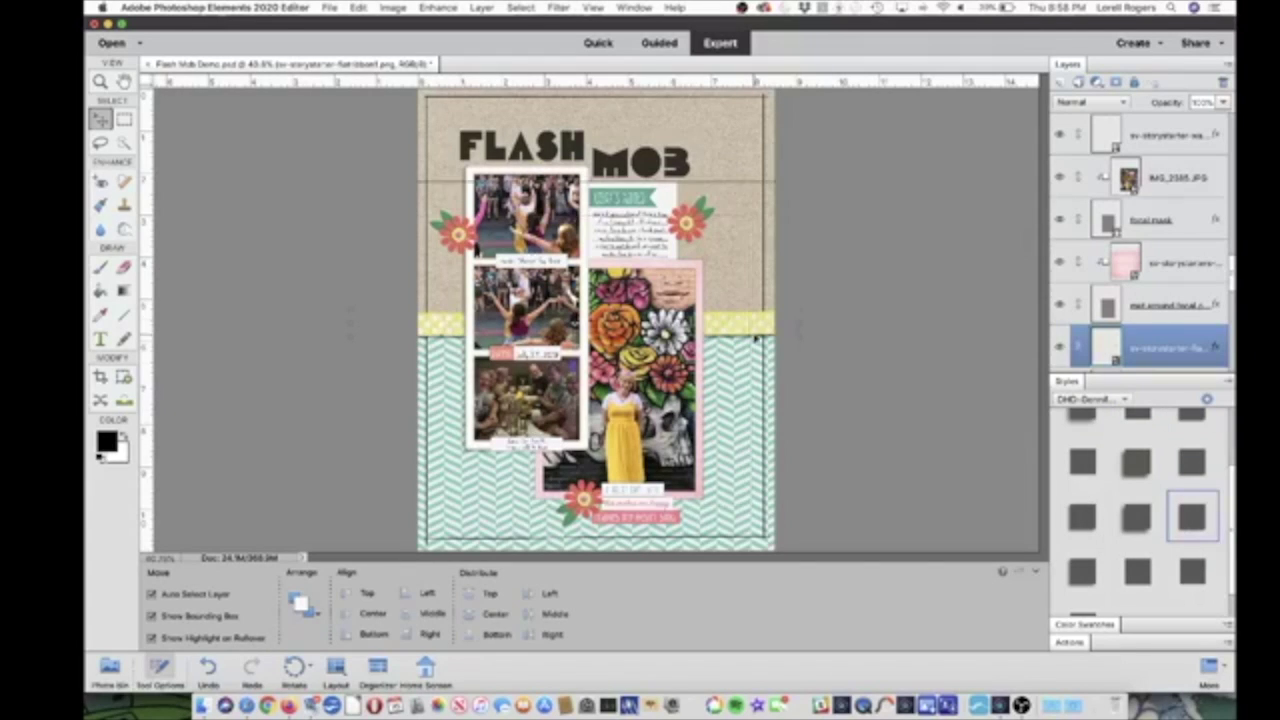
- Set the yellow ribbon's drop shadow opacity to 48% in its style settings
scroll(755, 340, "up", 3)
scroll(755, 340, "down", 3)
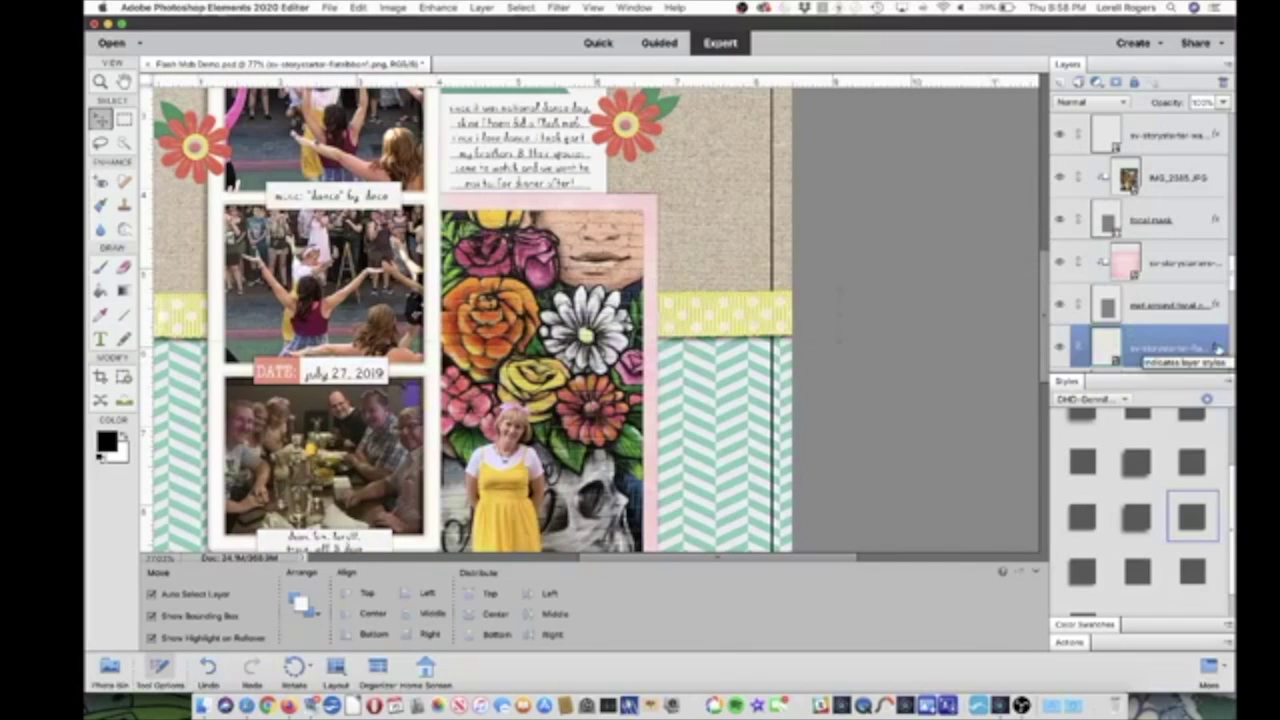
double_click(1217, 347)
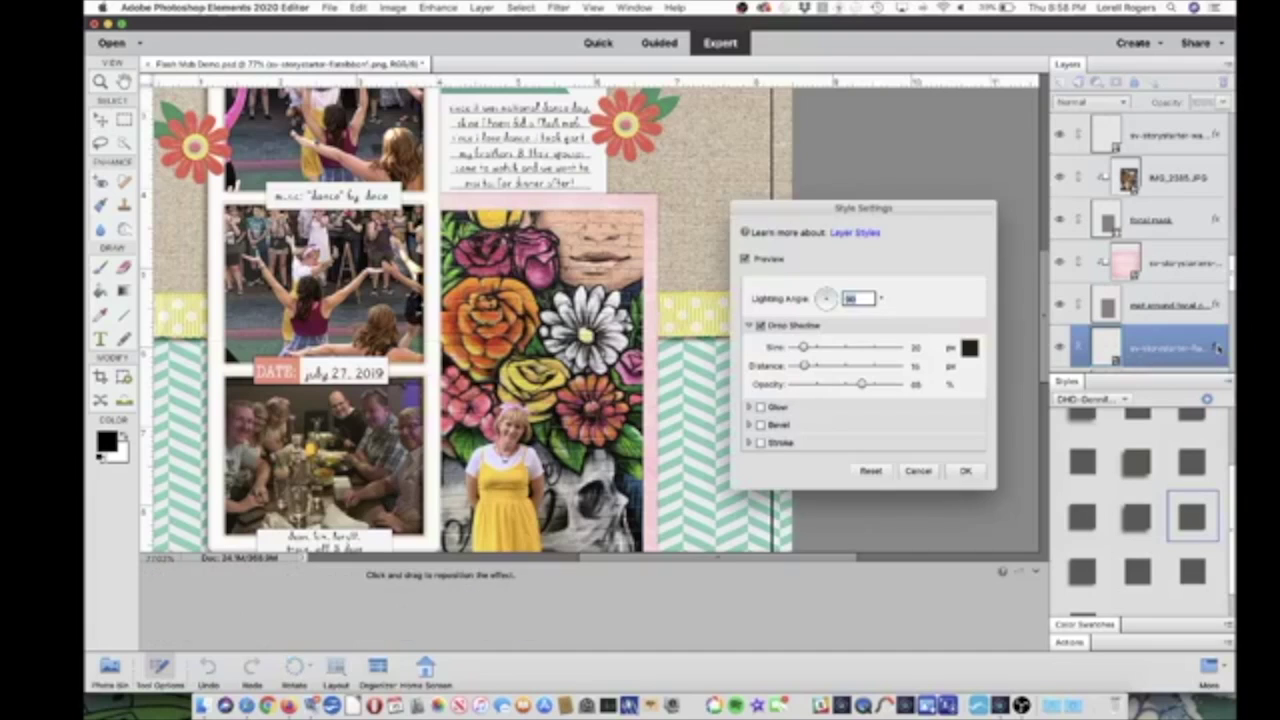
left_click_drag(822, 216, 868, 196)
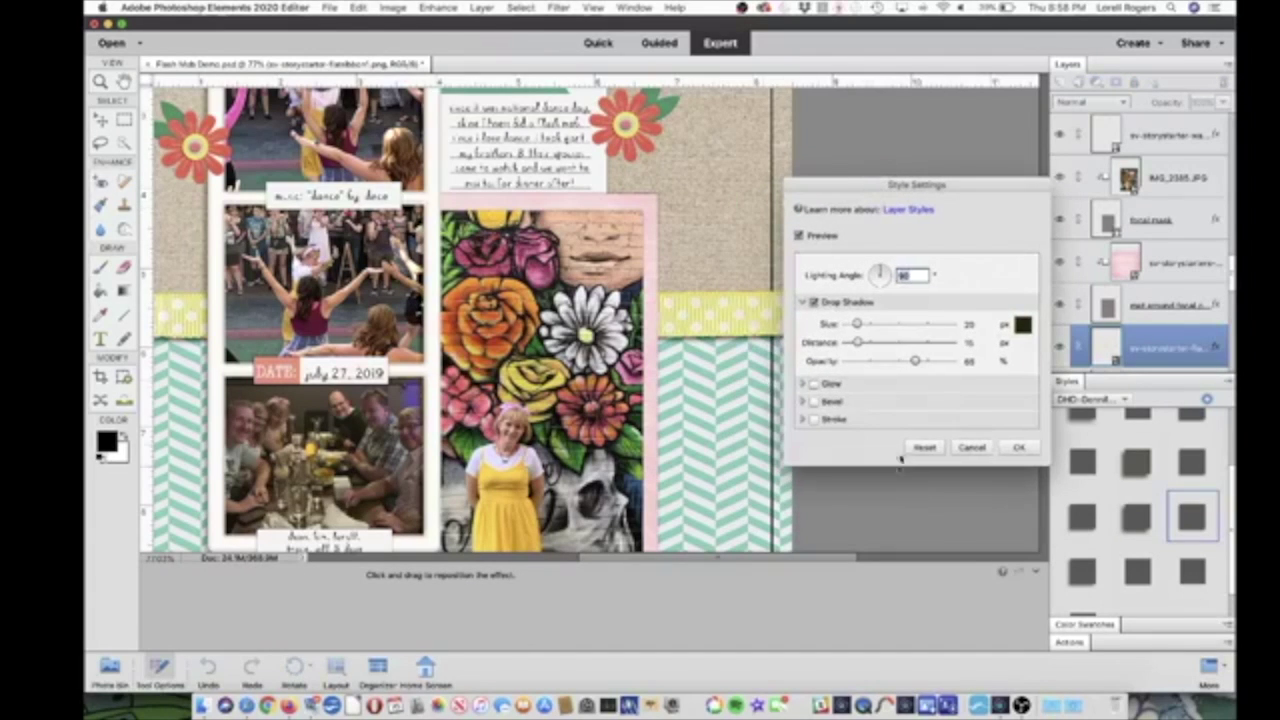
left_click(915, 362)
left_click_drag(915, 362, 899, 365)
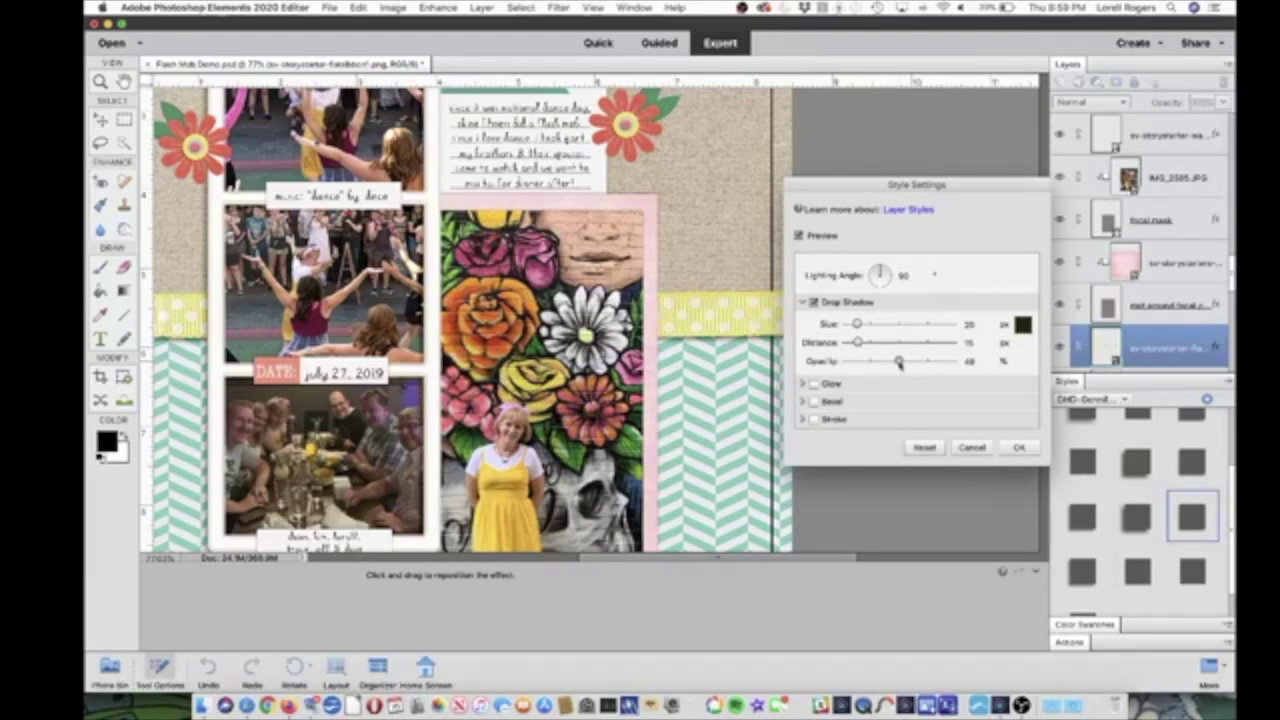
left_click_drag(899, 365, 856, 345)
left_click(1020, 447)
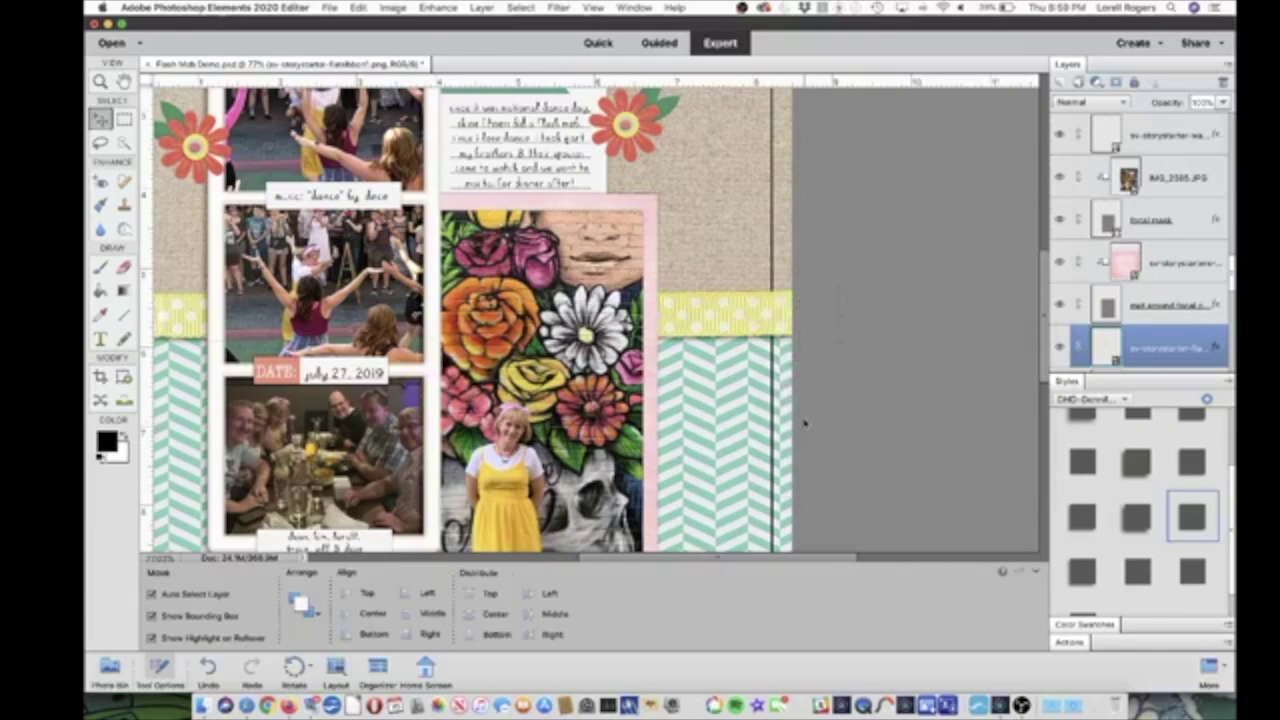
- Apply the Paper (raised) shadow style to the red flower beside the Today's Notes card
scroll(804, 424, "down", 10)
scroll(804, 424, "up", 8)
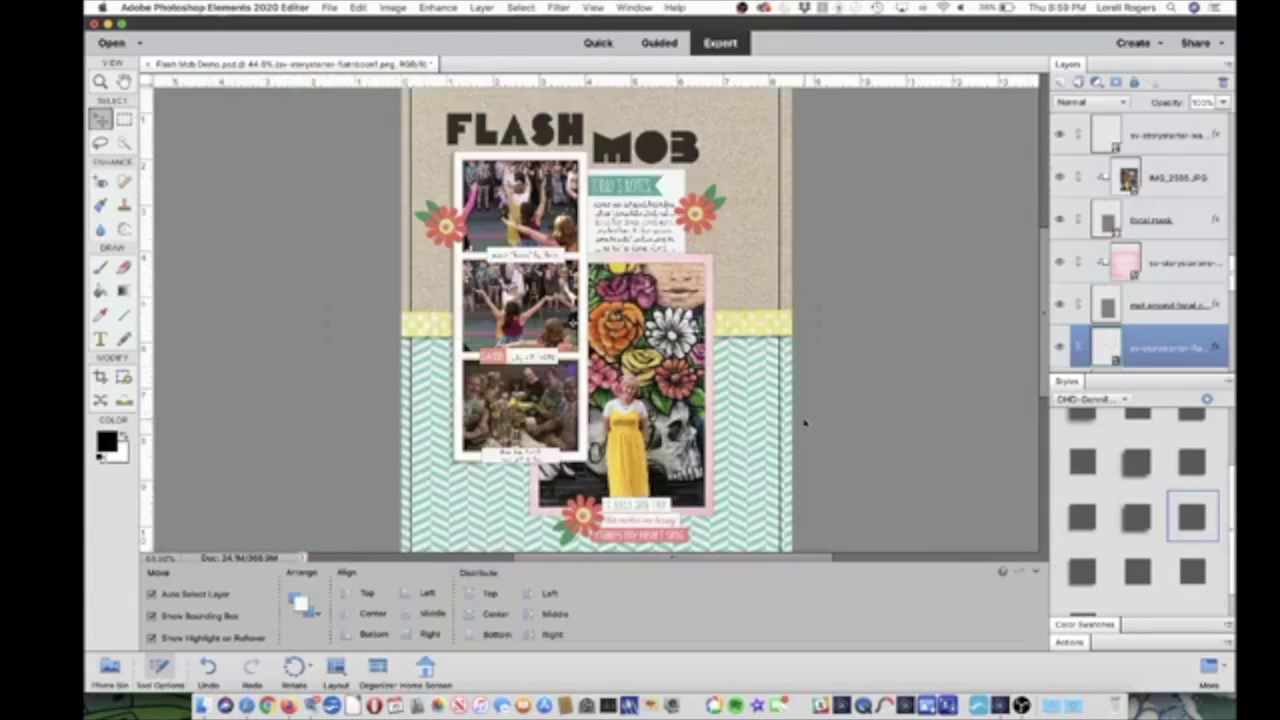
scroll(712, 238, "up", 5)
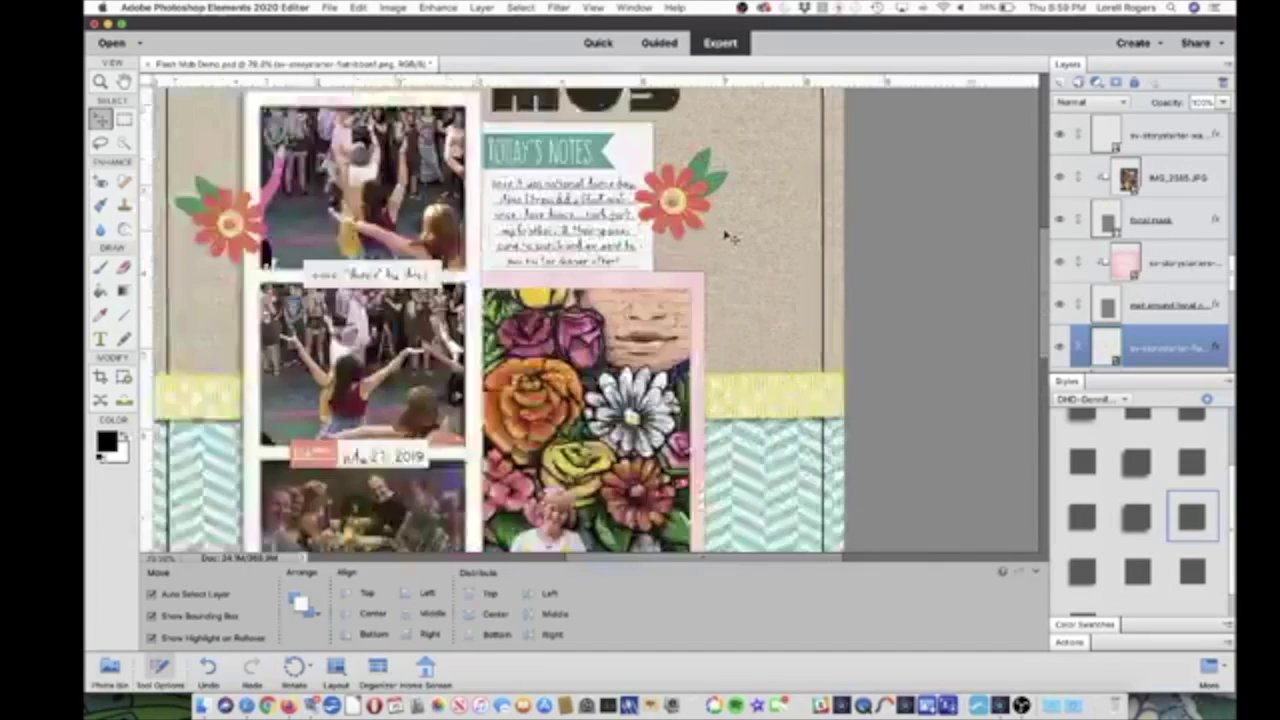
left_click(658, 222)
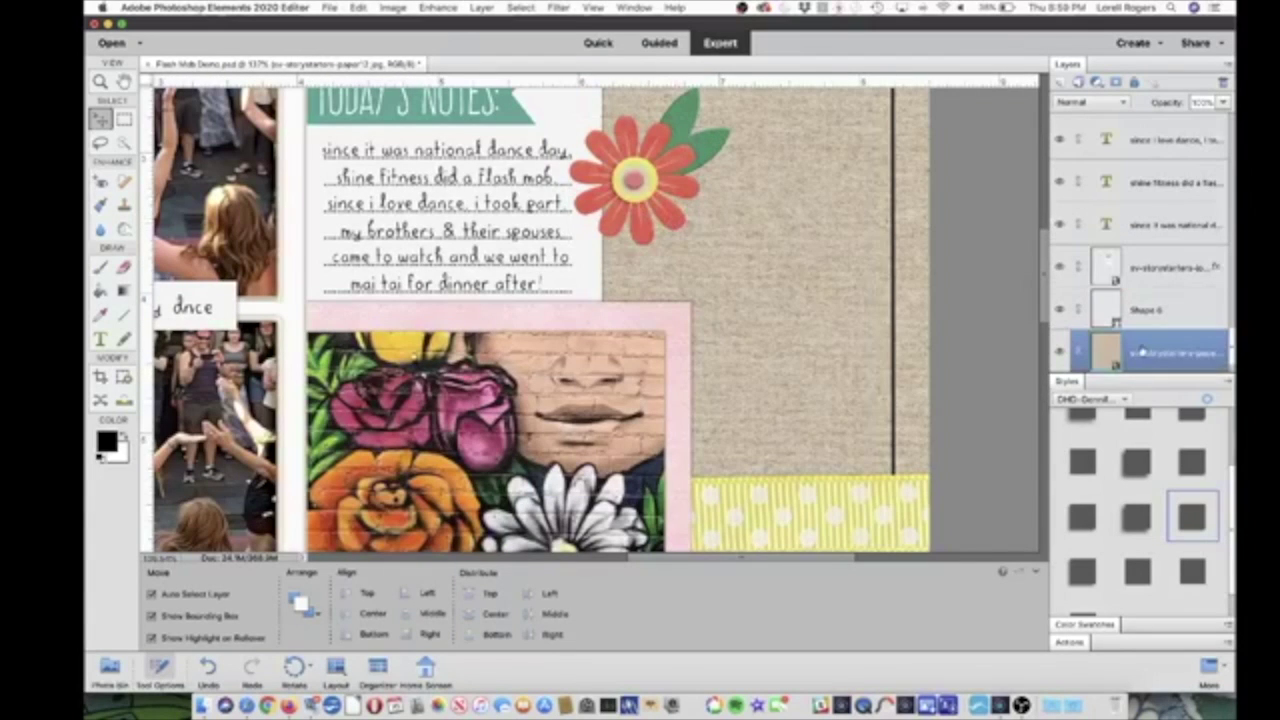
left_click(636, 180)
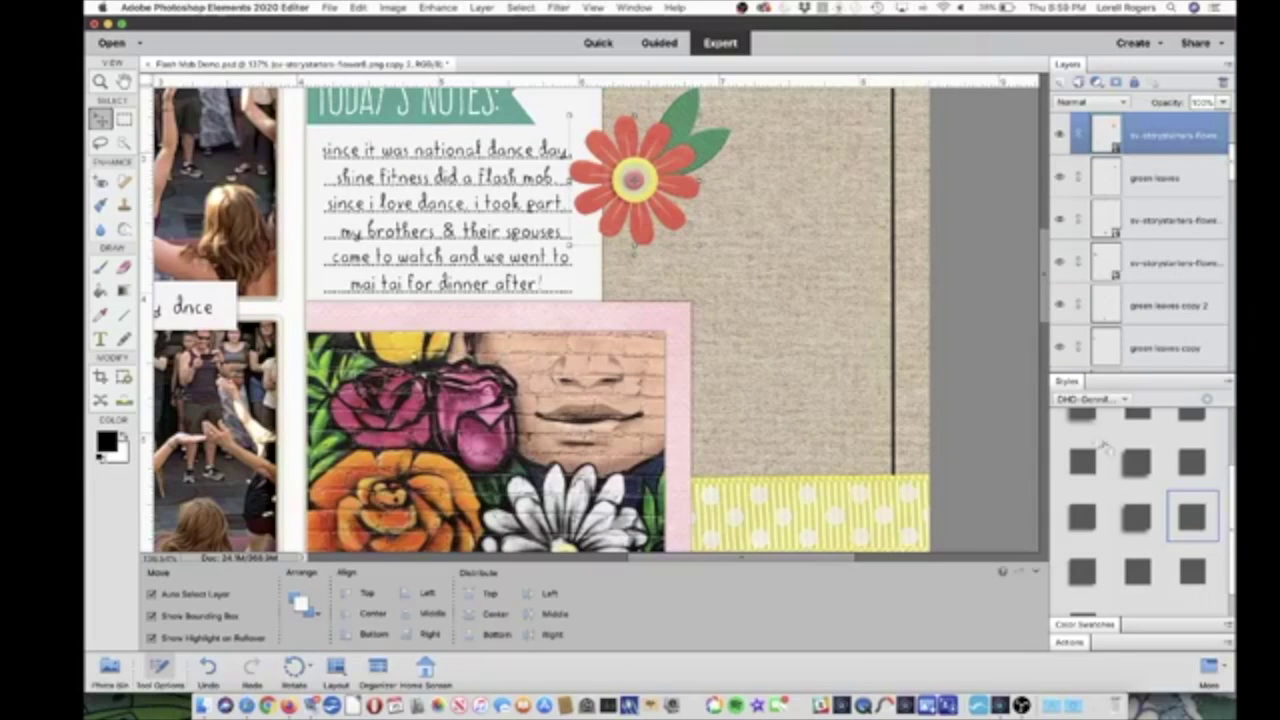
scroll(1113, 487, "up", 1)
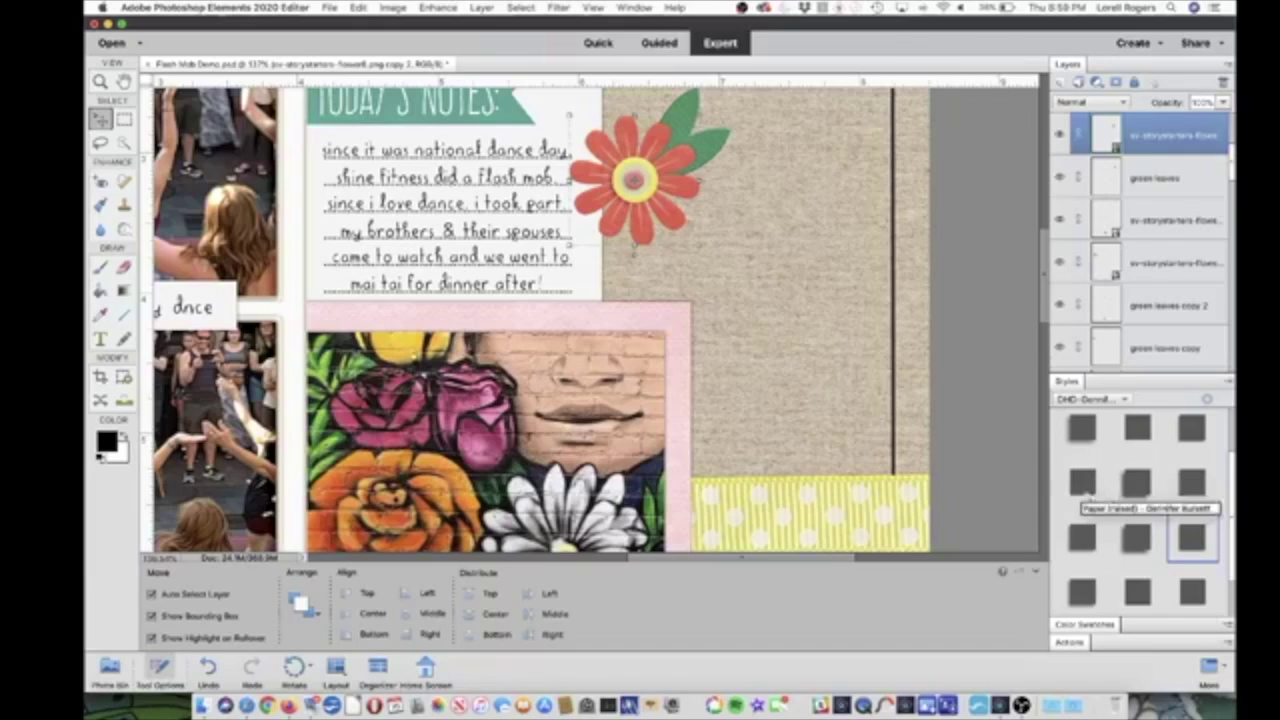
left_click(1083, 486)
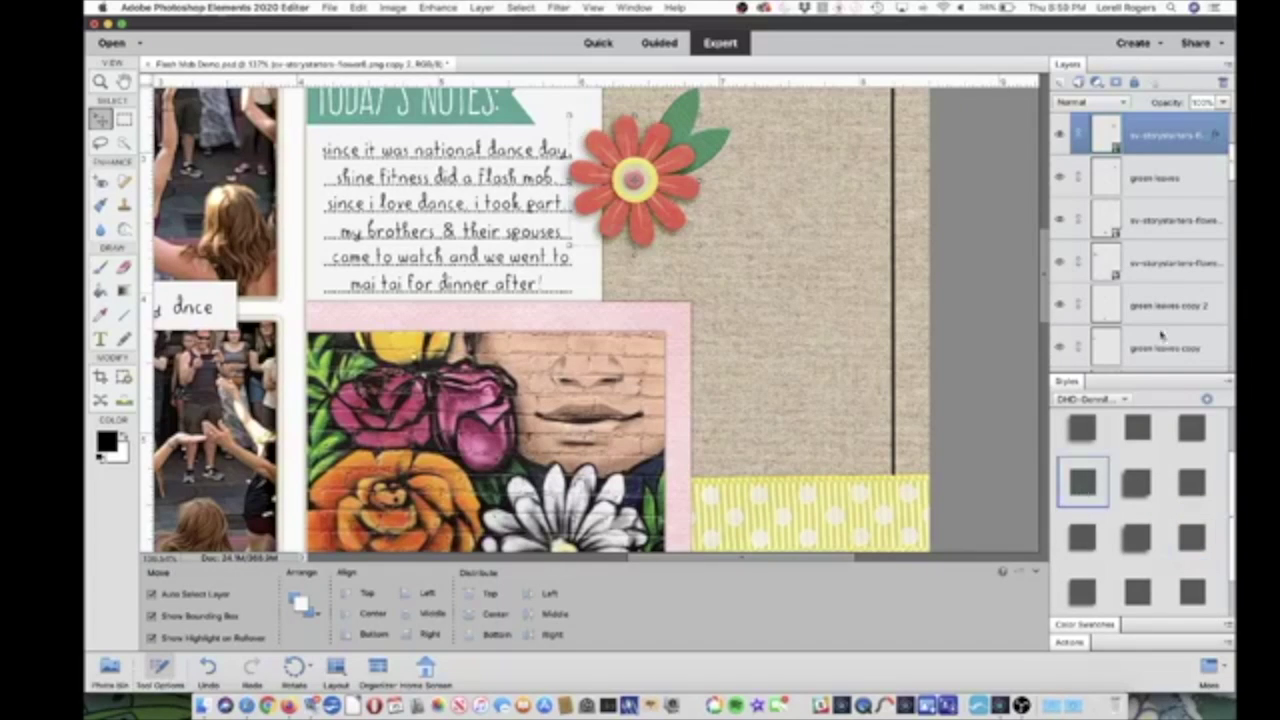
- Set the drop shadow opacity of the flower beside the journal card to 57%
double_click(1217, 138)
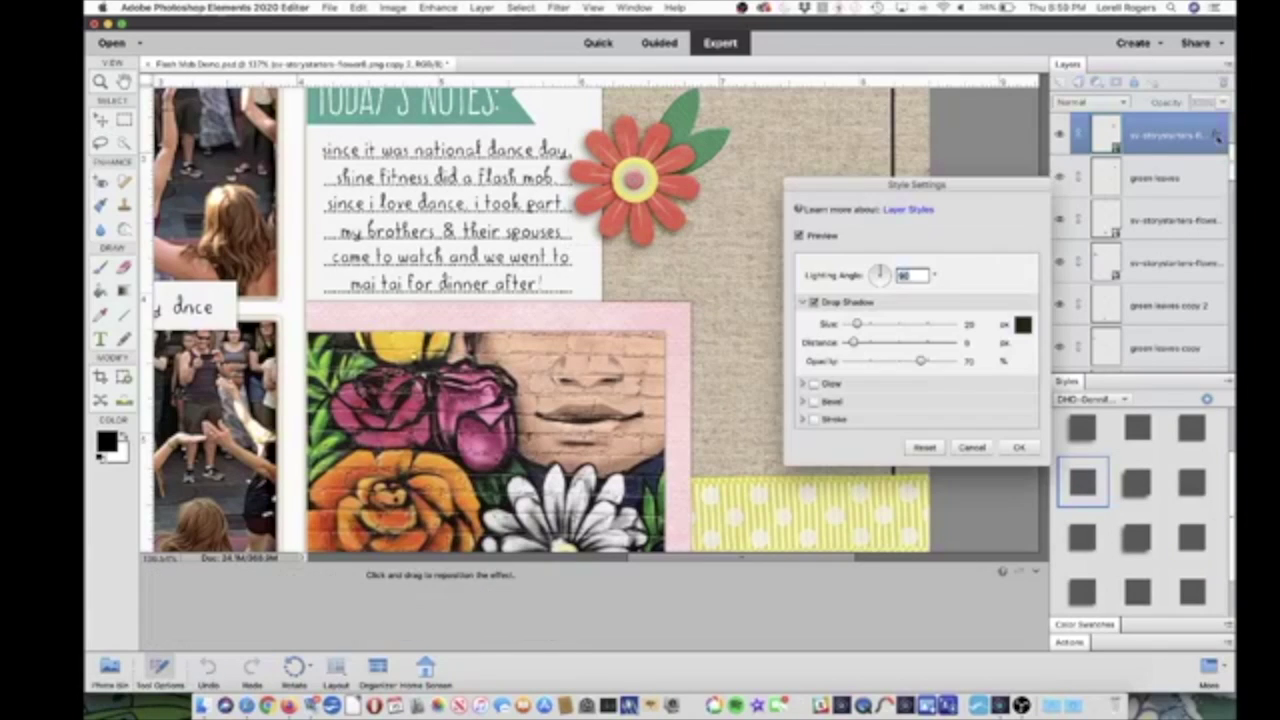
left_click(921, 362)
left_click_drag(919, 362, 907, 362)
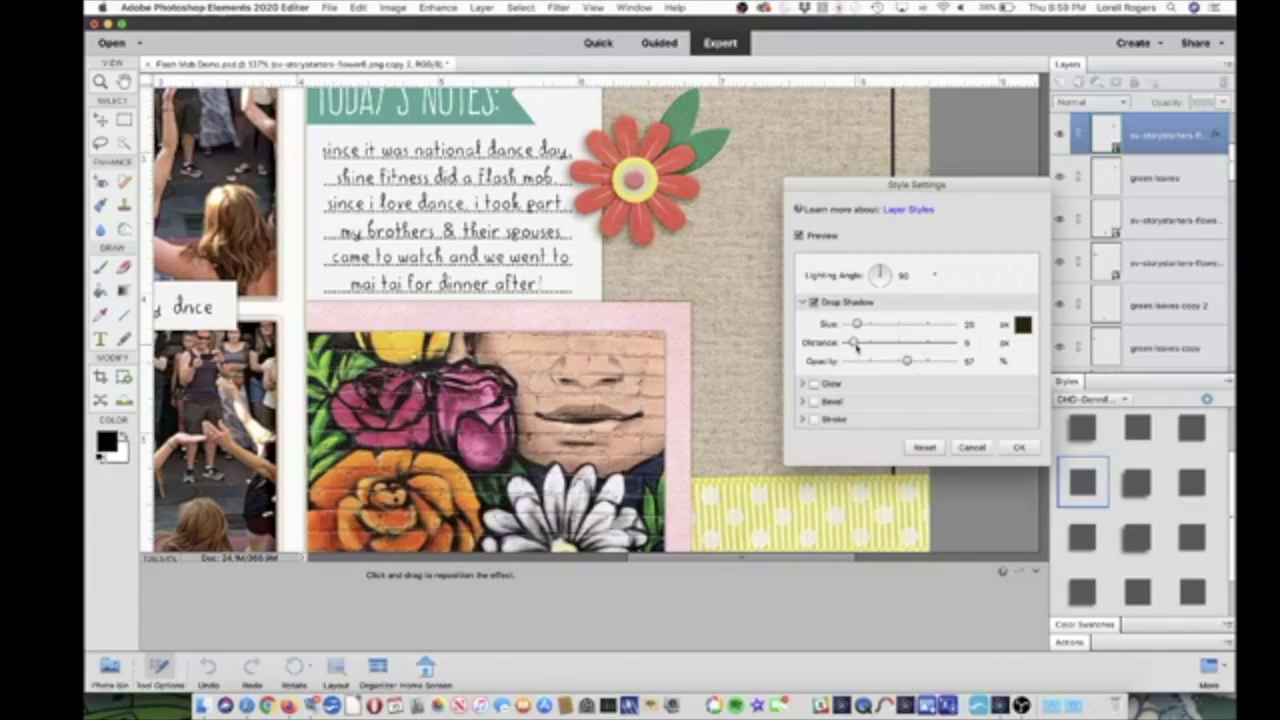
left_click_drag(855, 345, 855, 343)
left_click(1018, 447)
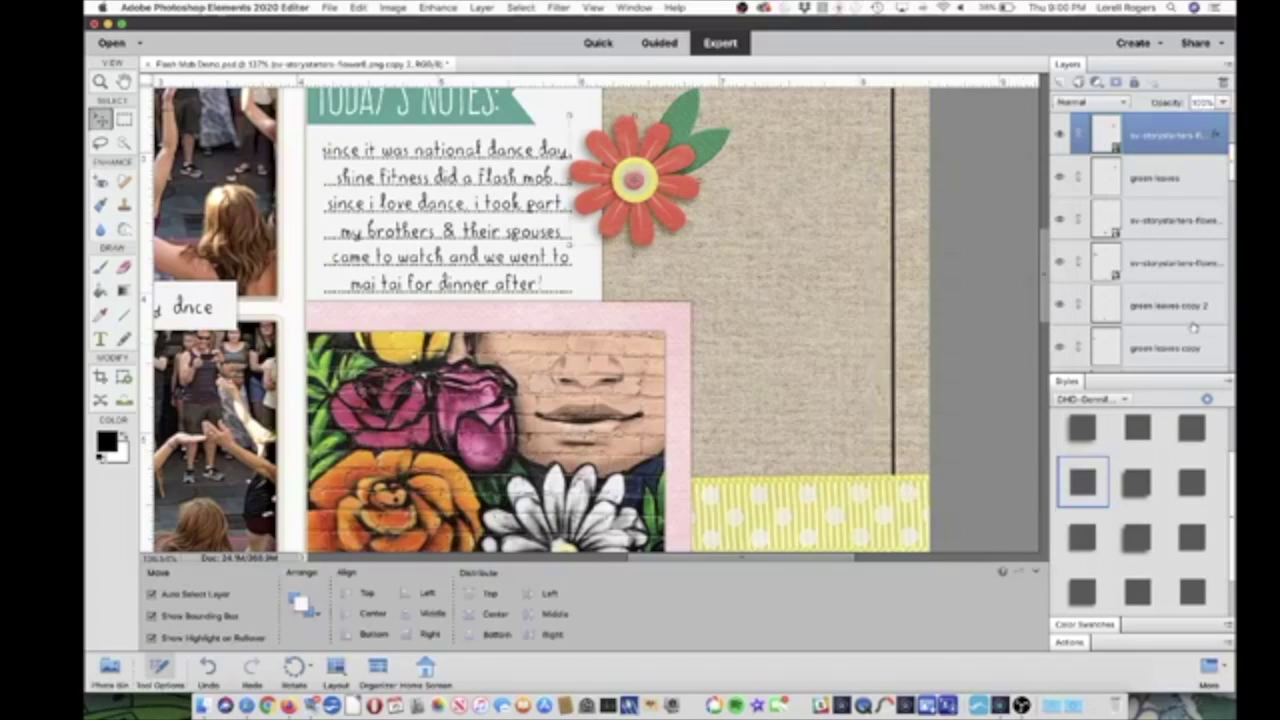
- Copy the adjusted flower's layer style and paste it onto the other two flower layers together
scroll(1193, 328, "up", 1)
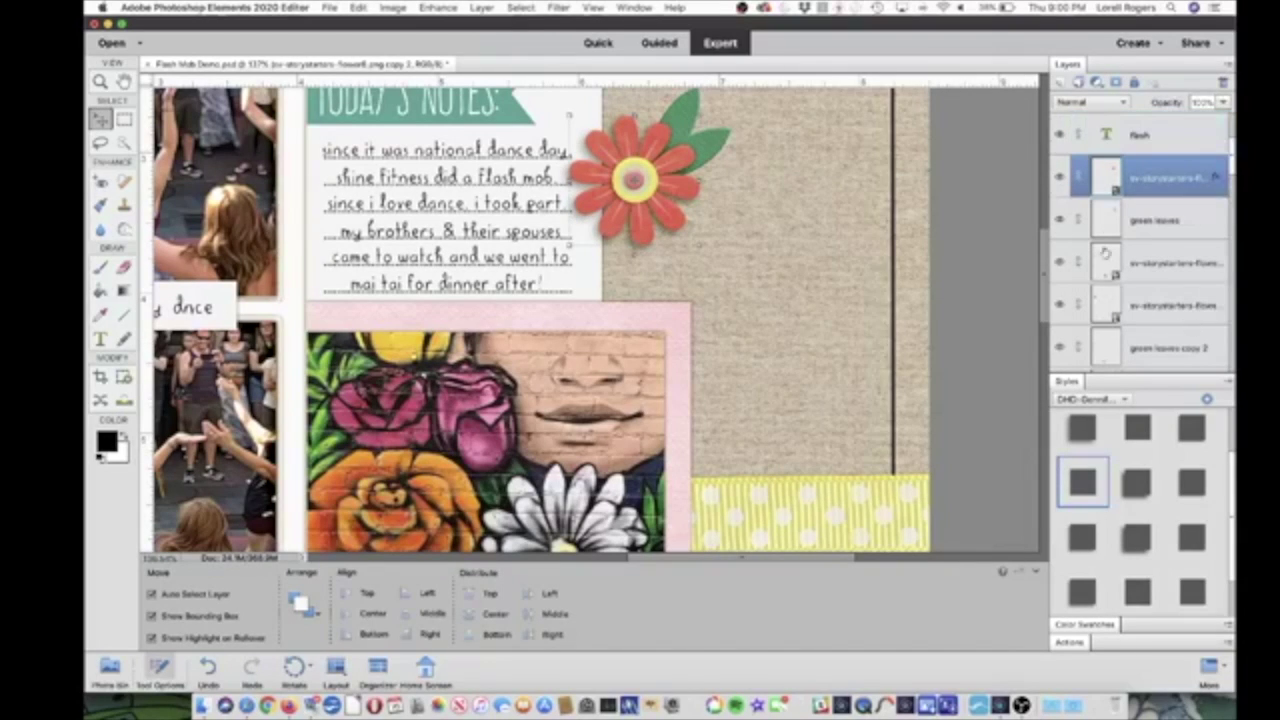
right_click(1187, 183)
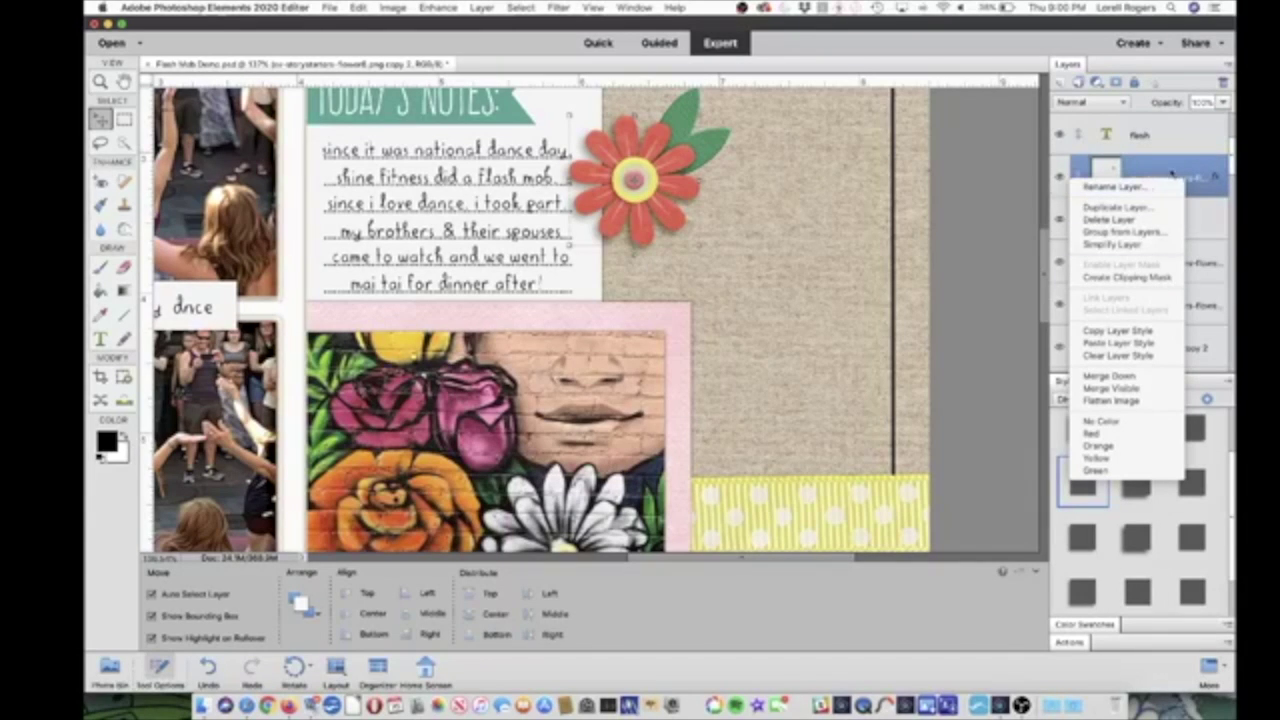
left_click(1140, 333)
left_click(1118, 268)
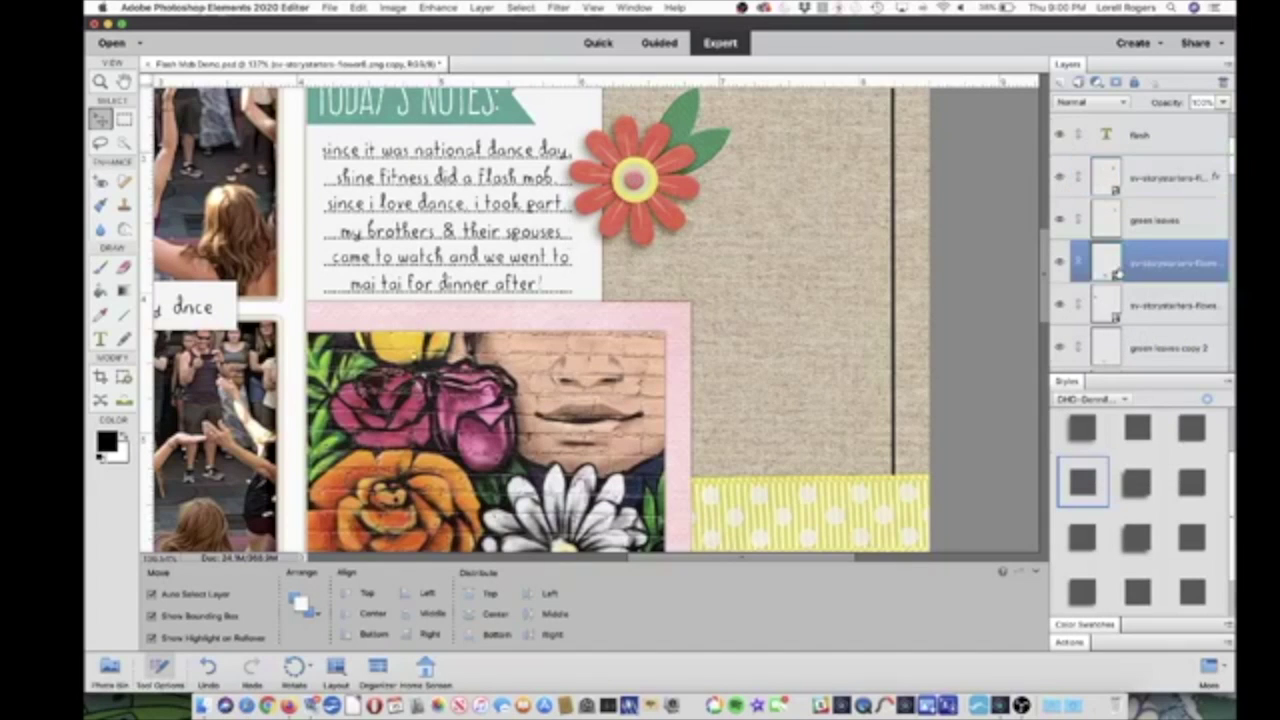
left_click(1107, 298, "shift")
right_click(1108, 297)
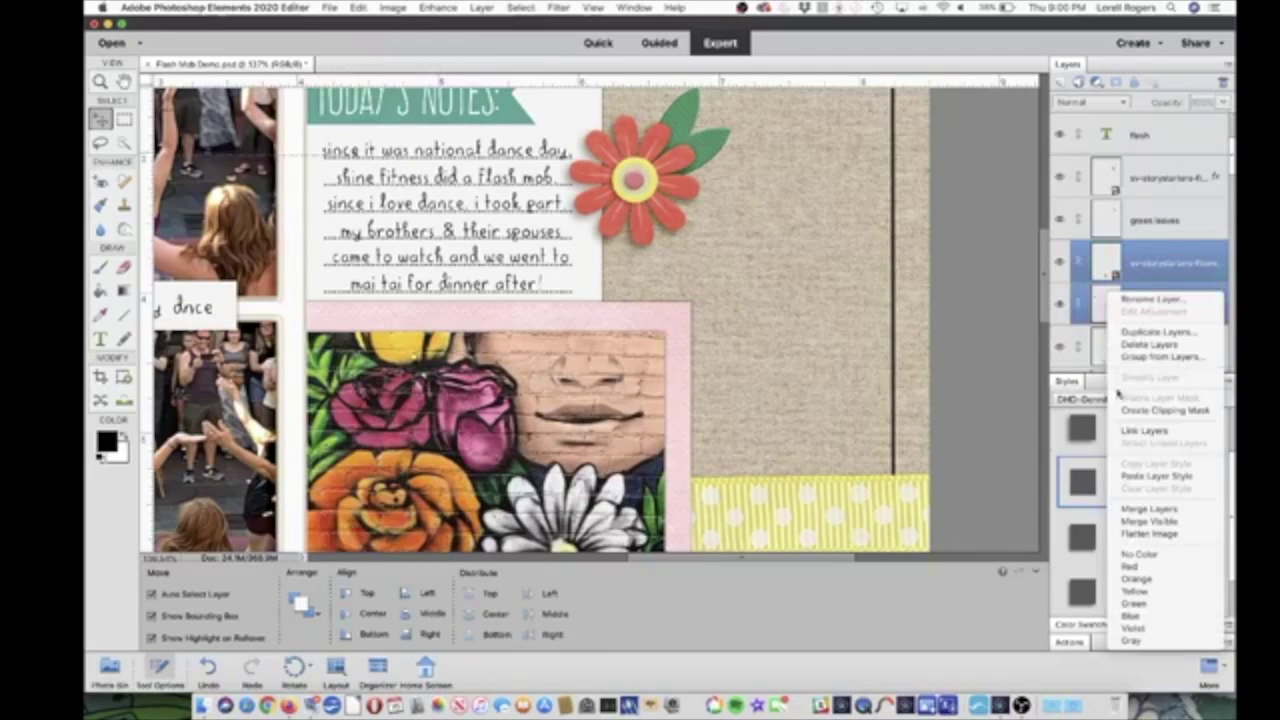
left_click(1130, 479)
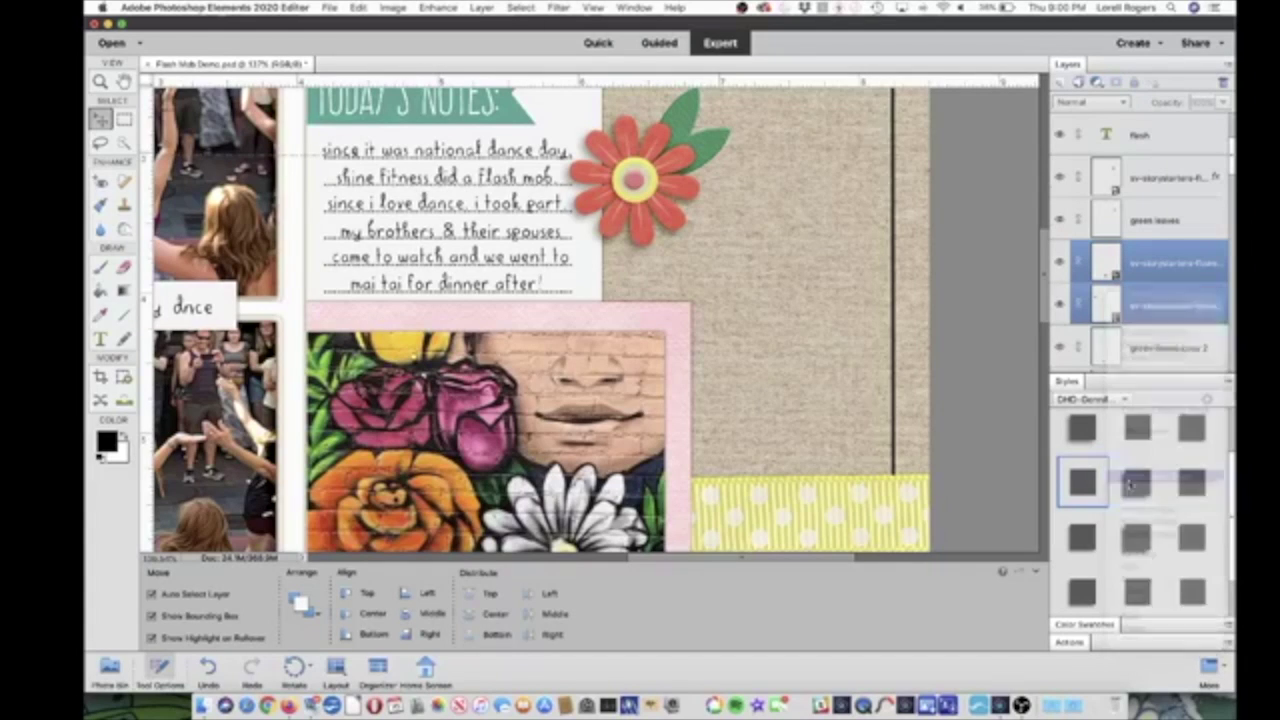
- Apply the Paper (raised) shadow style to the green leaves behind the flower beside the Today's Notes card
key("super+0")
scroll(838, 365, "down", 10)
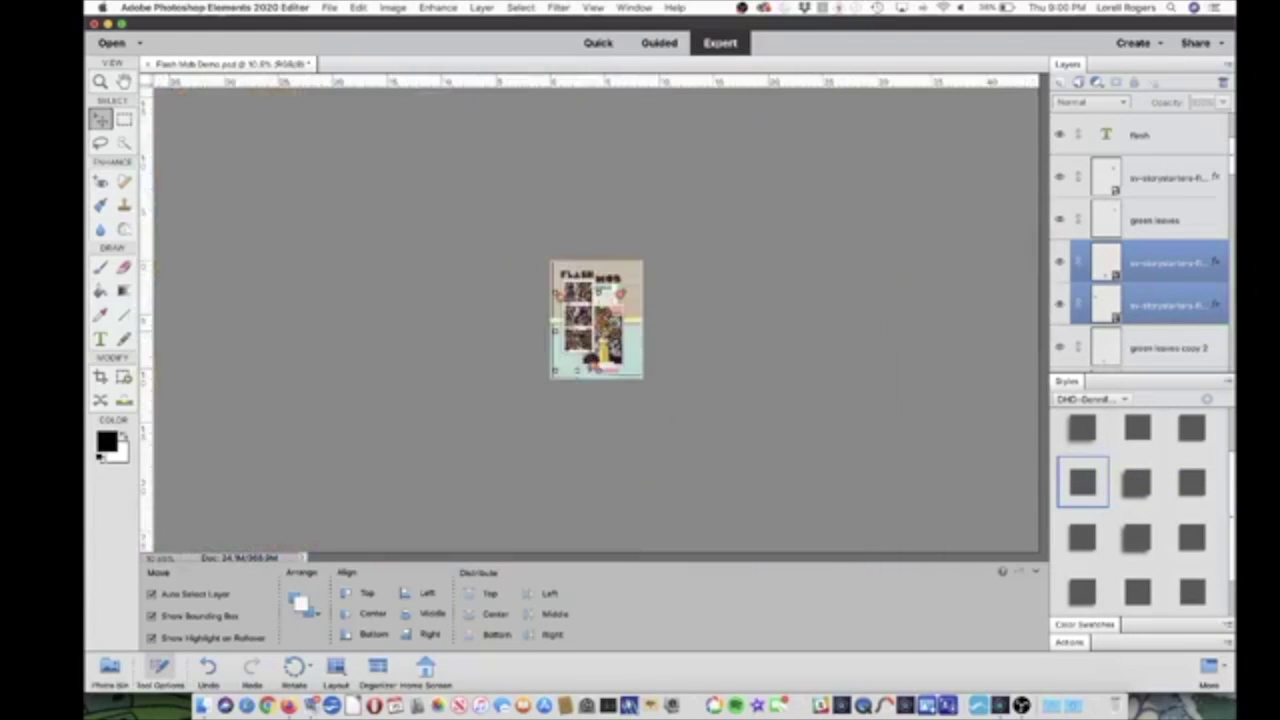
scroll(483, 254, "up", 15)
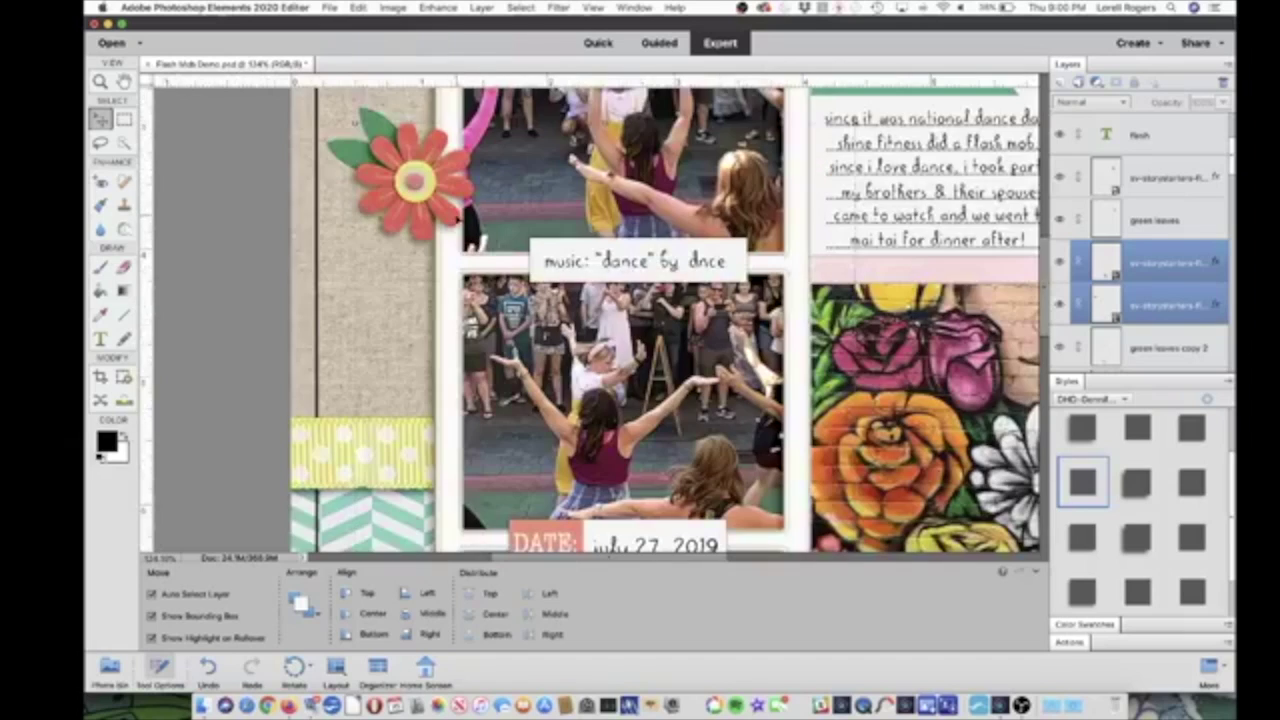
scroll(483, 254, "down", 10)
scroll(454, 217, "up", 5)
scroll(455, 225, "down", 3)
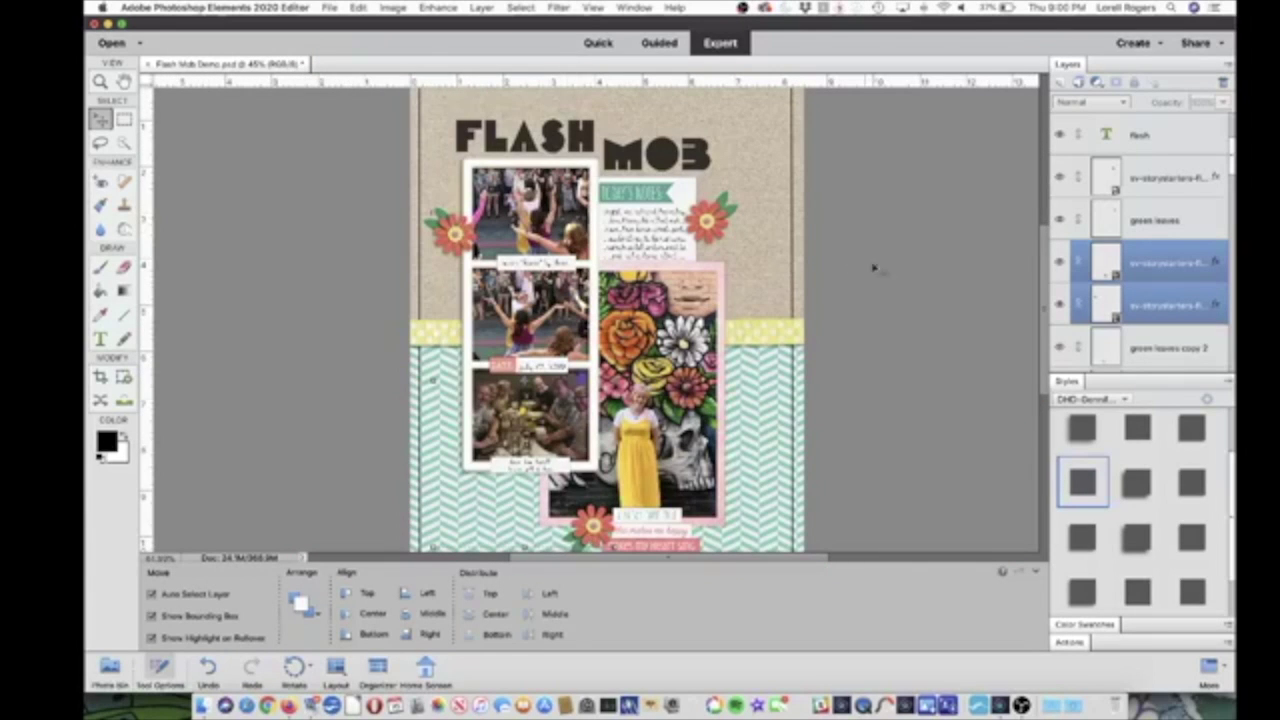
scroll(748, 215, "up", 8)
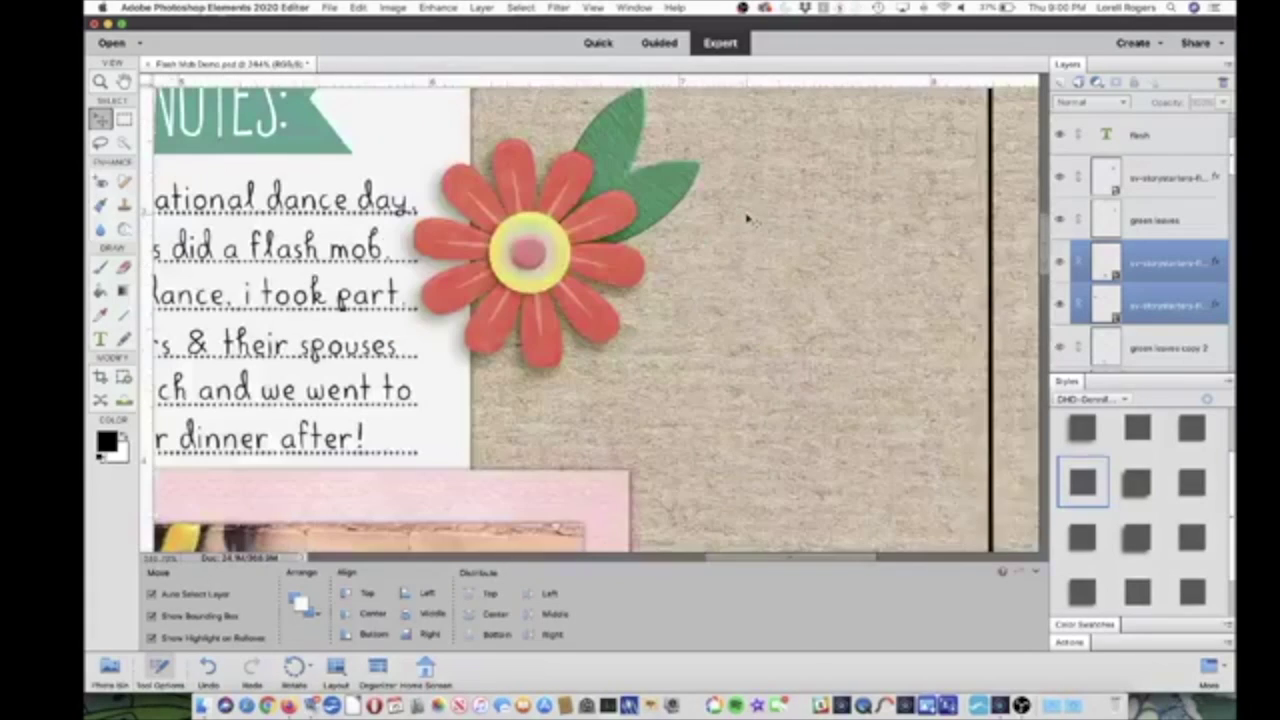
left_click(665, 205)
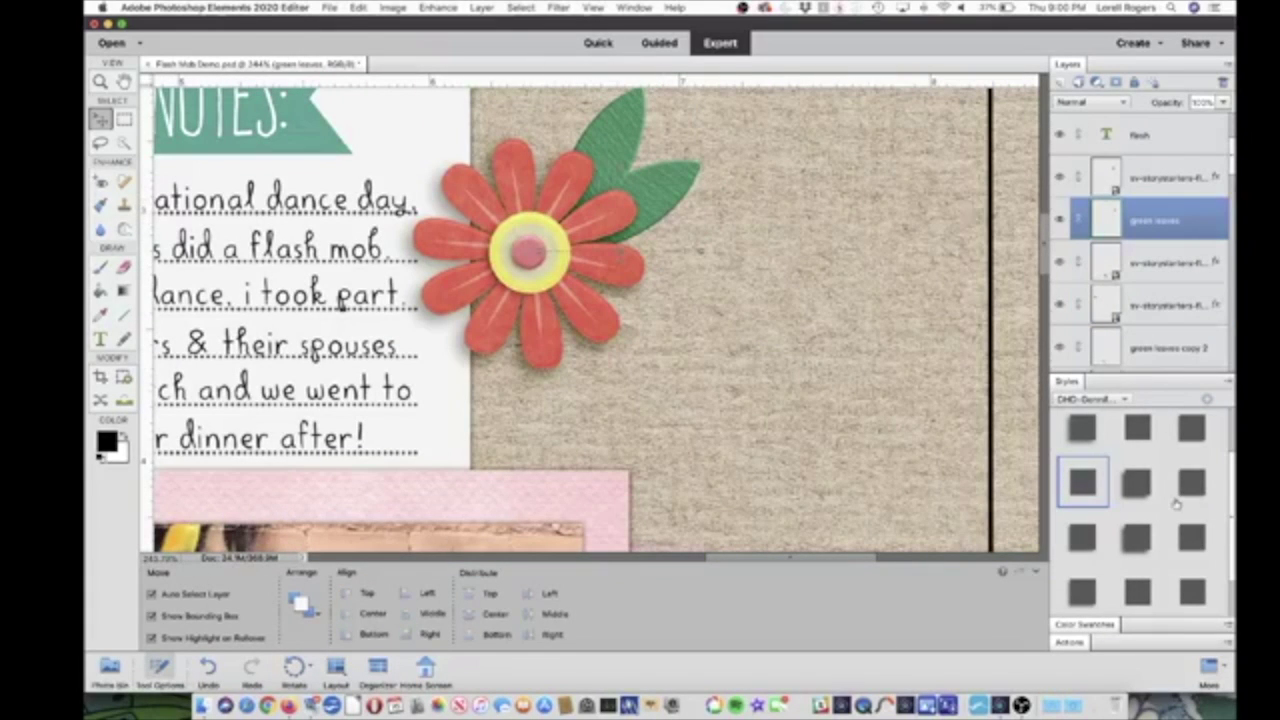
left_click(1084, 489)
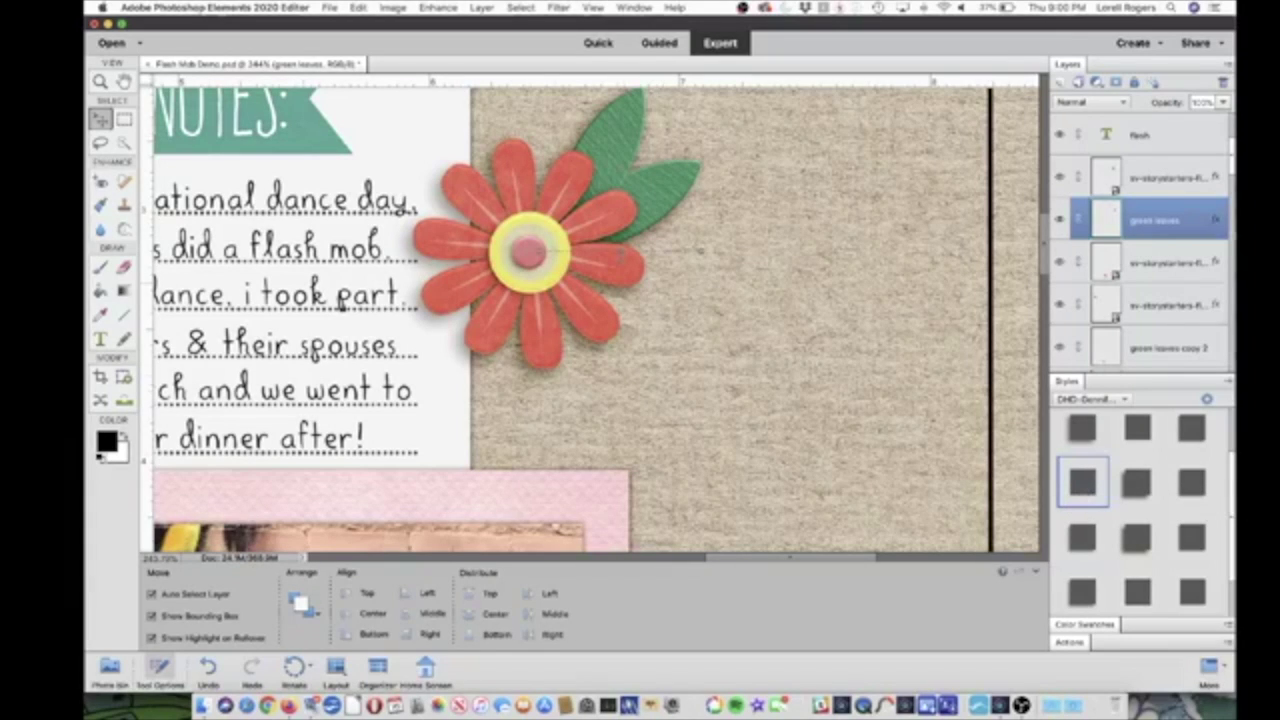
- Set the drop shadow opacity of the green leaves beside the journal card to 61%
double_click(1216, 218)
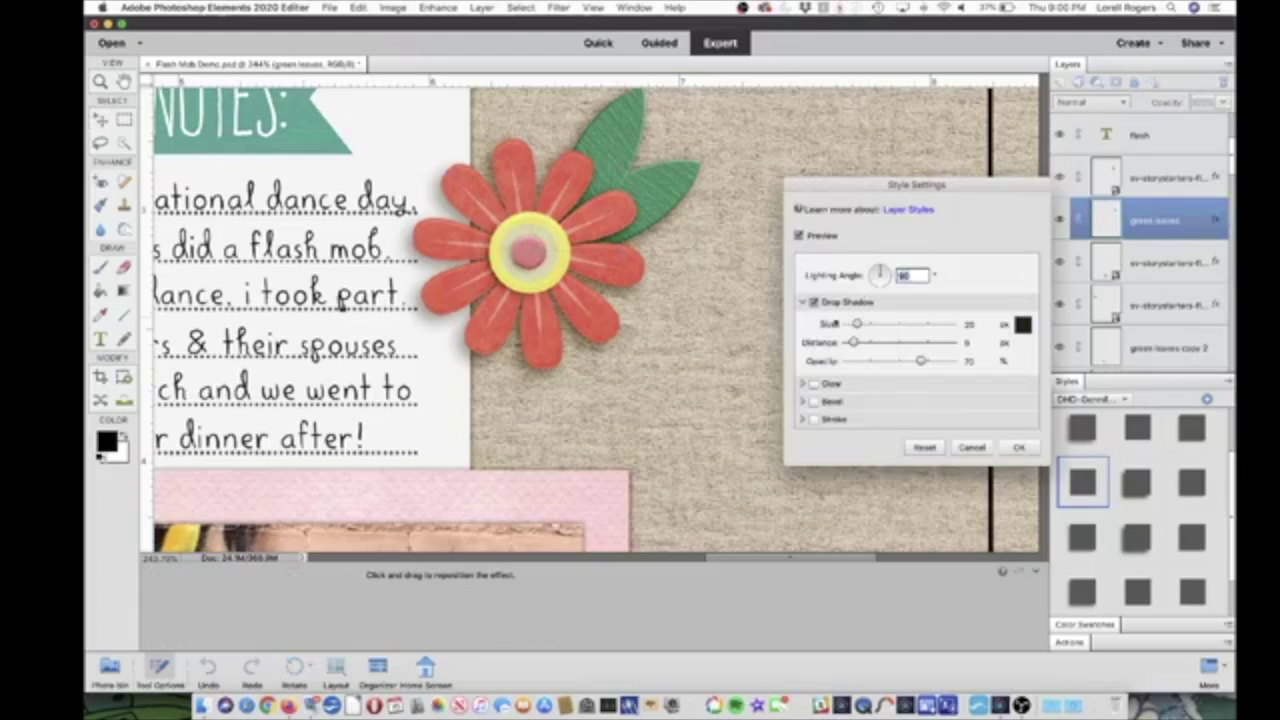
left_click_drag(921, 361, 911, 366)
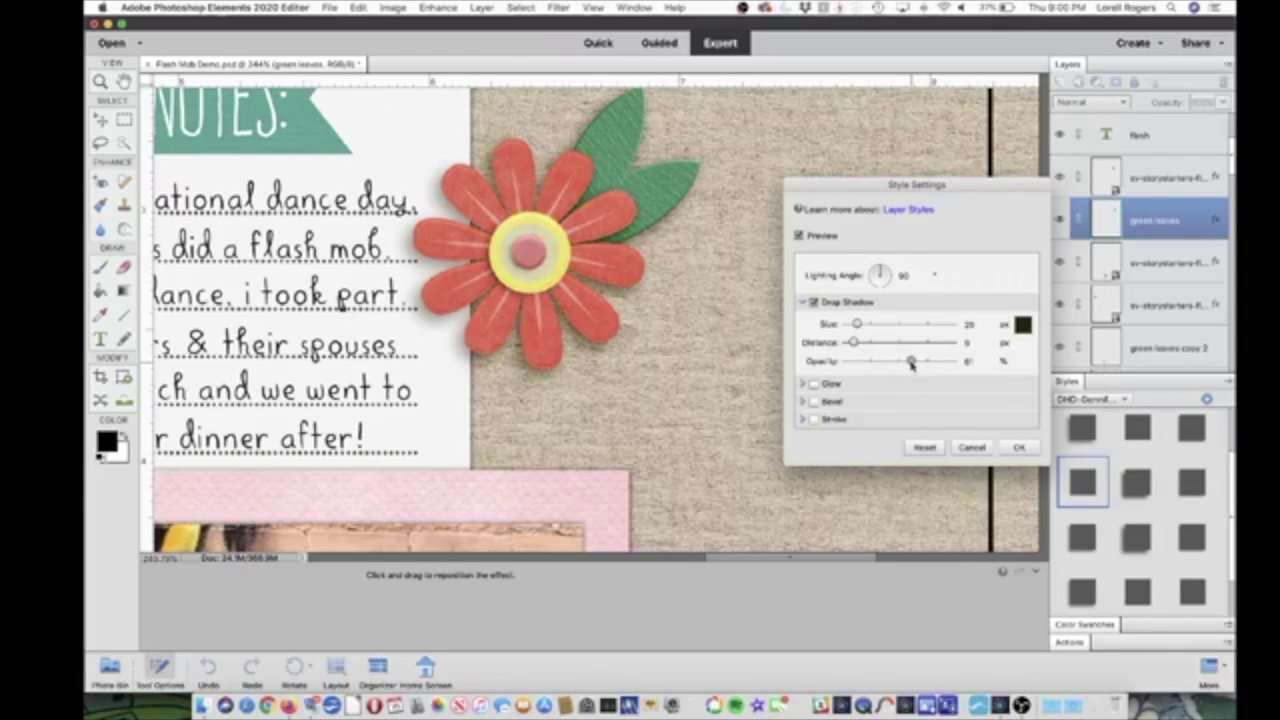
left_click(1016, 448)
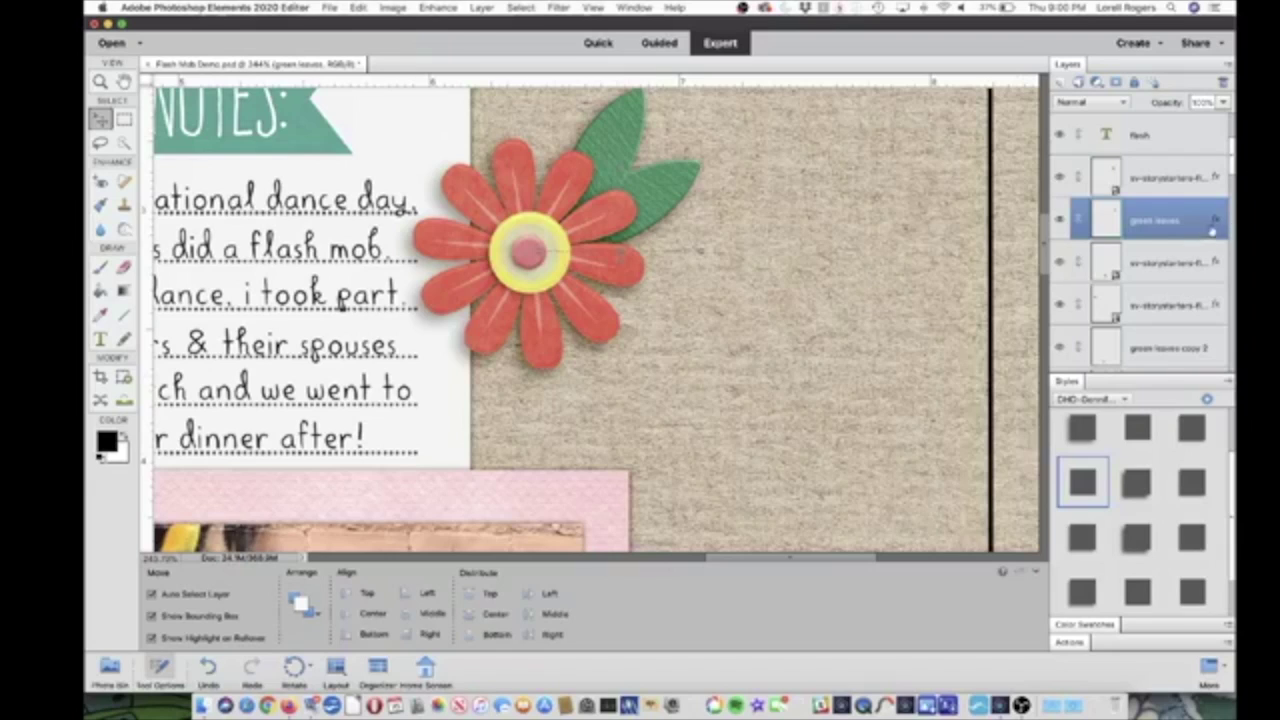
- Copy the adjusted green leaves layer style and paste it onto the green leaves copy and green leaves copy 2 layers together
right_click(1172, 230)
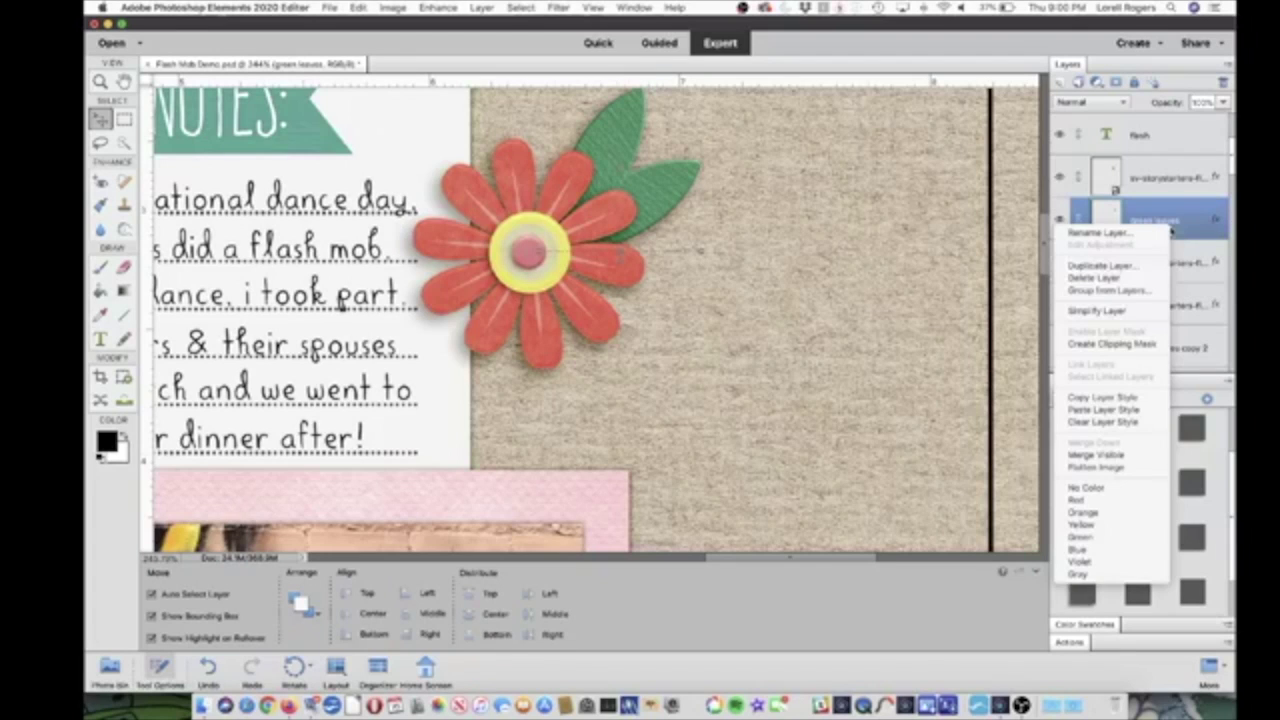
left_click(1133, 398)
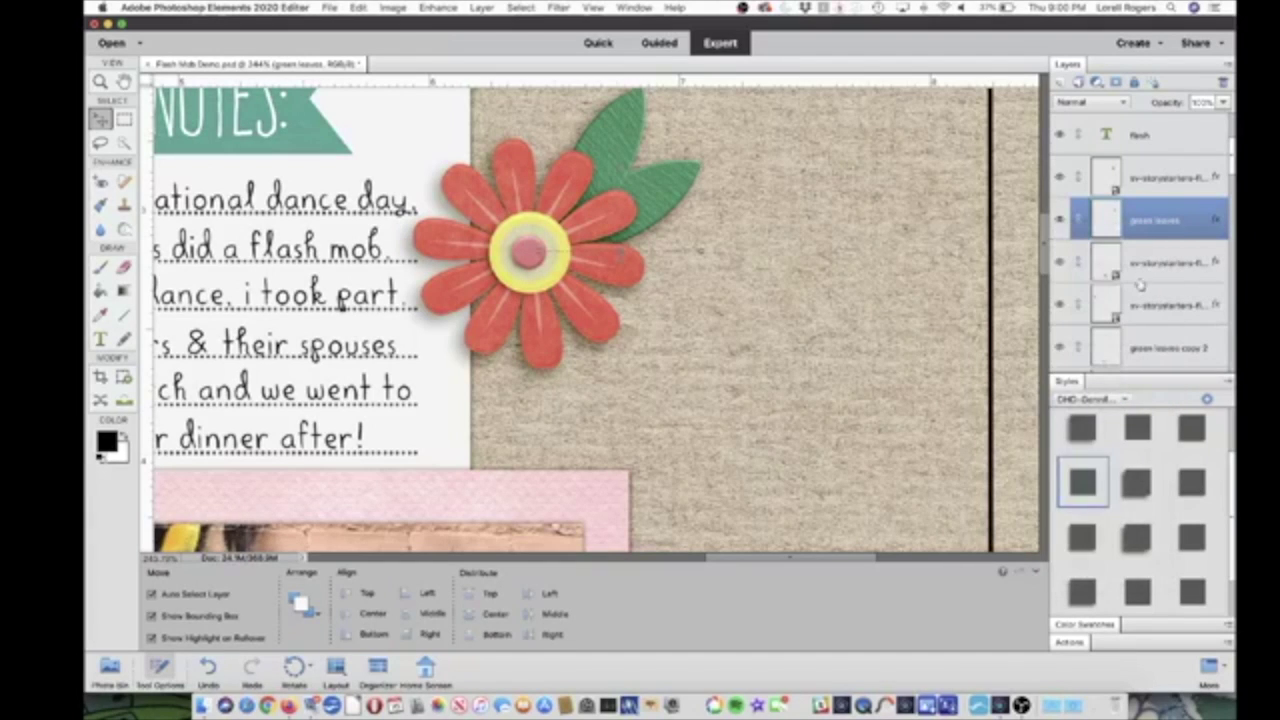
scroll(1140, 285, "down", 3)
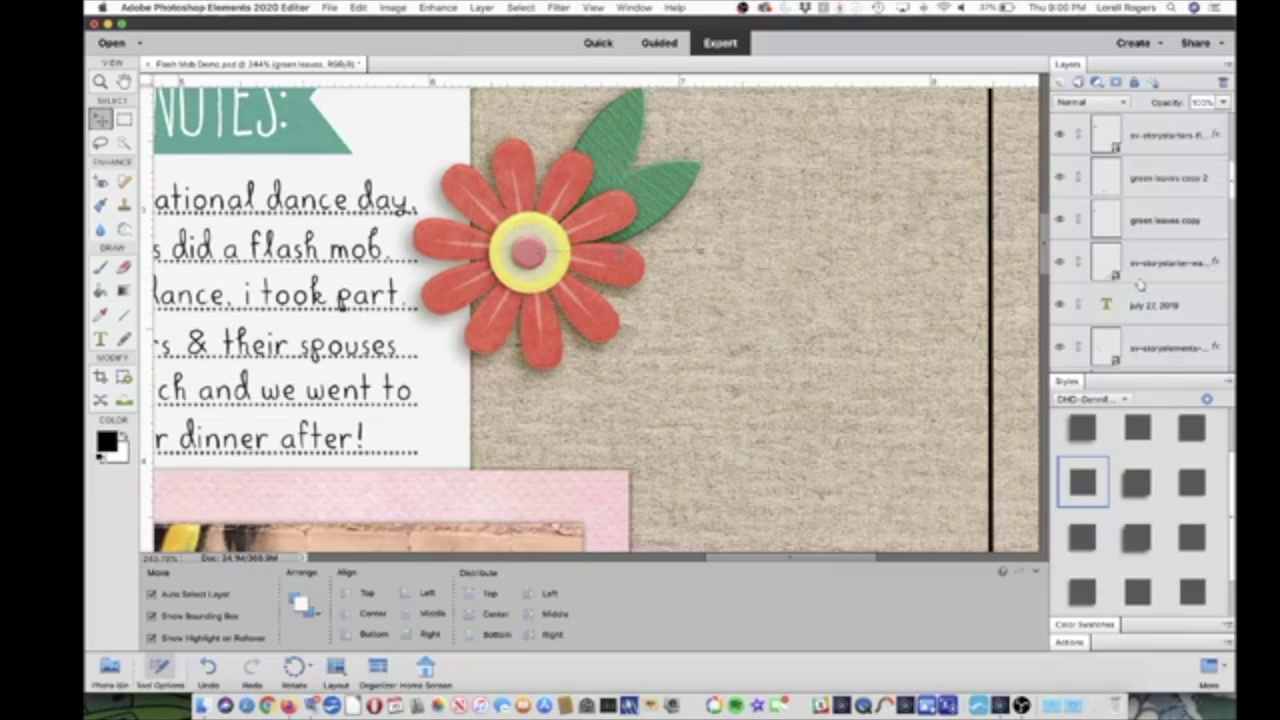
left_click(1105, 175)
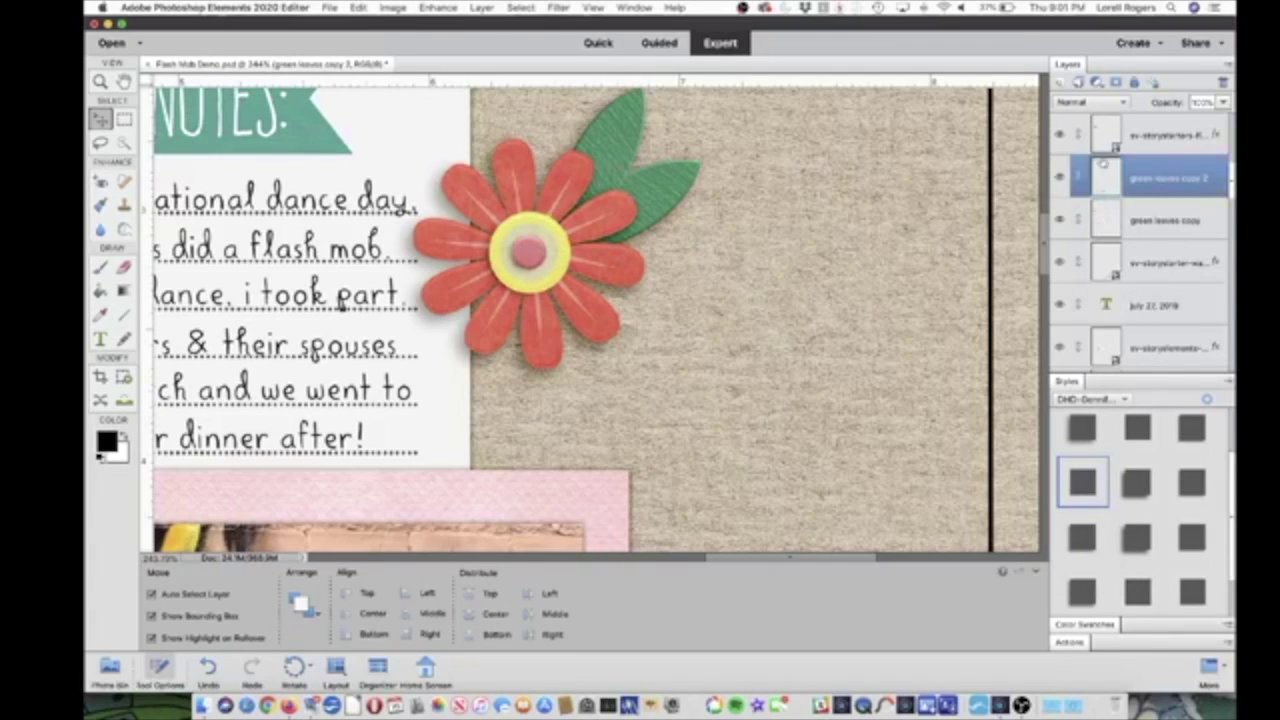
left_click(1110, 222, "shift")
right_click(1110, 222)
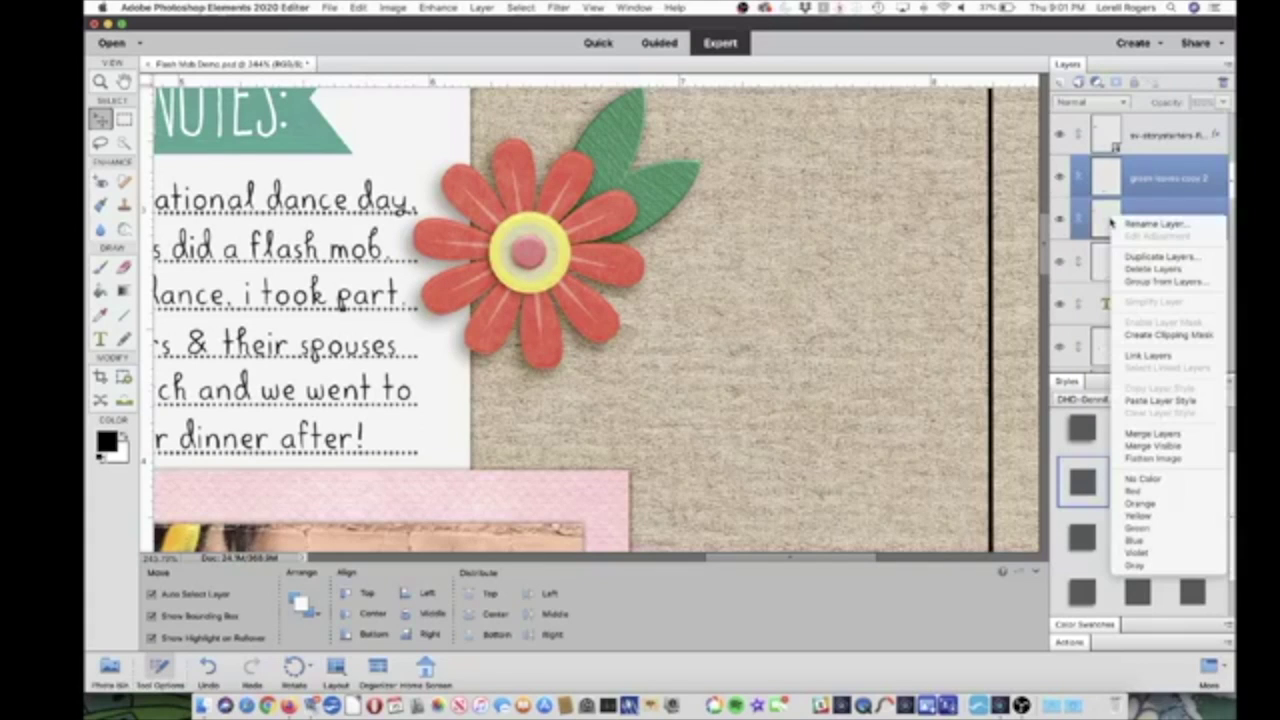
left_click(1160, 401)
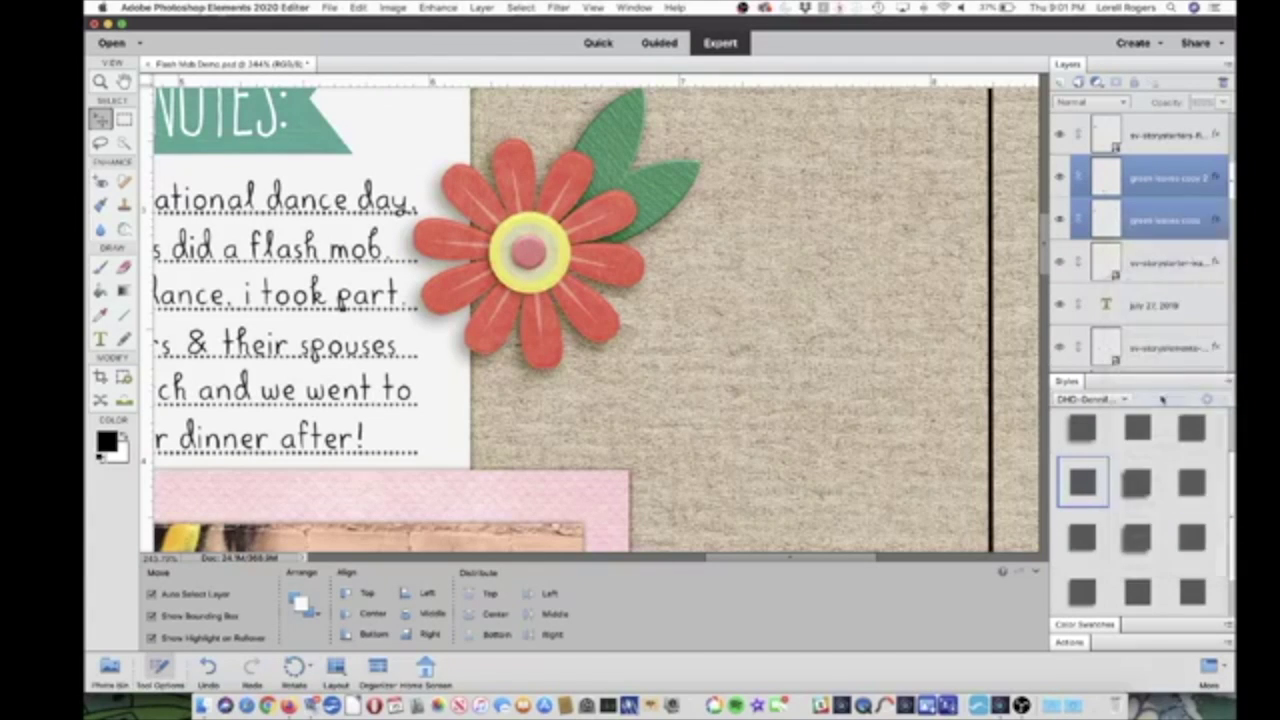
- Examine the shadows on the flowers, leaves, photos and word strips across the whole scrapbook page, both close up and in full
scroll(733, 314, "down", 15)
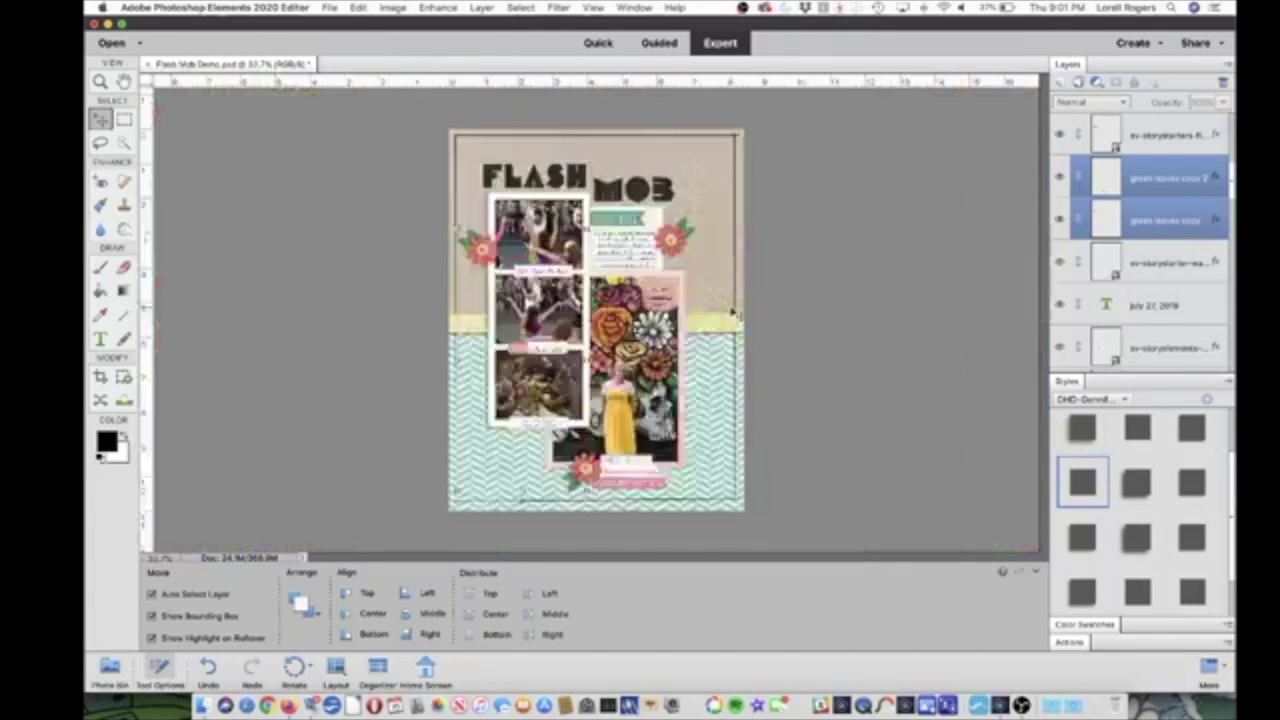
key("super+0")
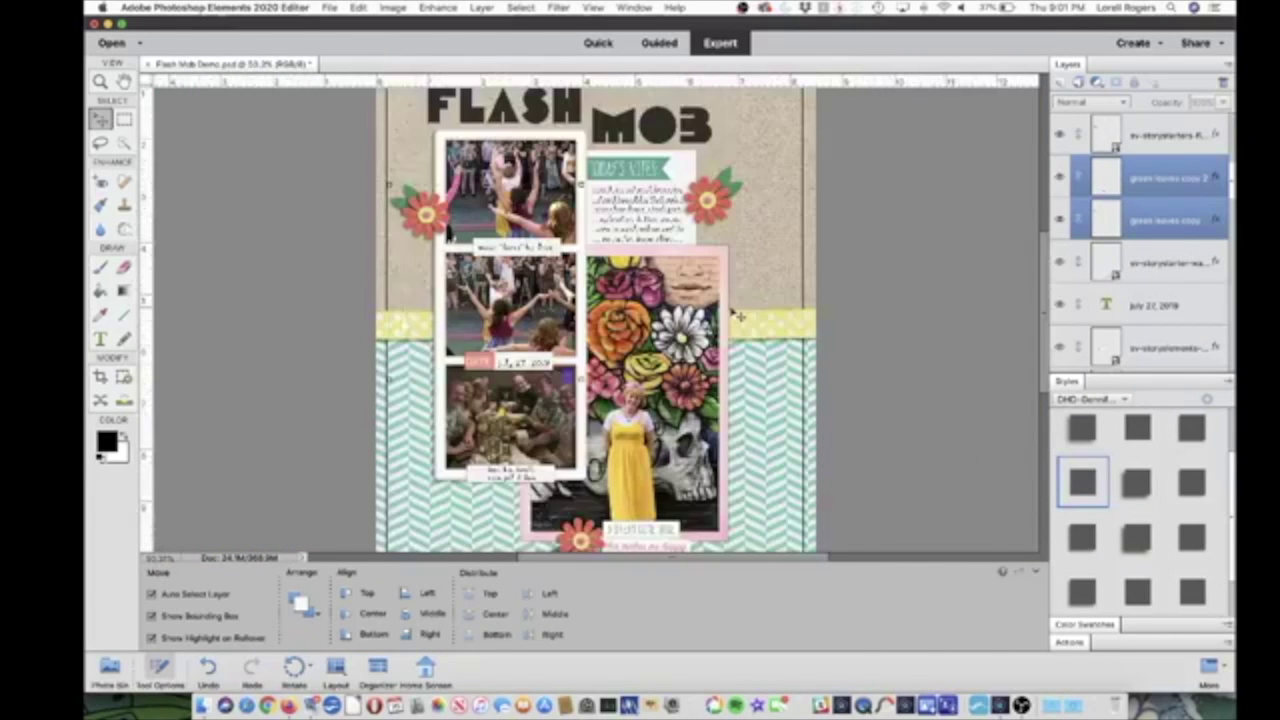
scroll(735, 315, "down", 5)
scroll(731, 309, "up", 3)
scroll(733, 314, "up", 3)
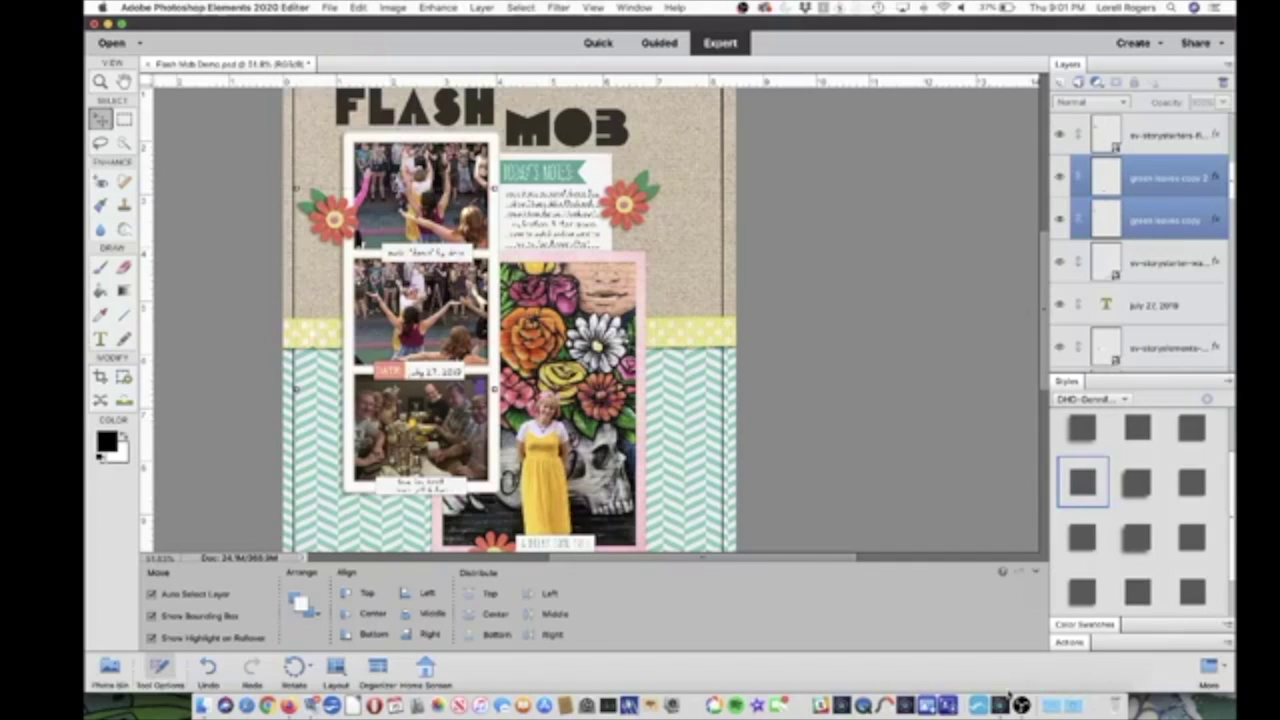
scroll(866, 380, "down", 3)
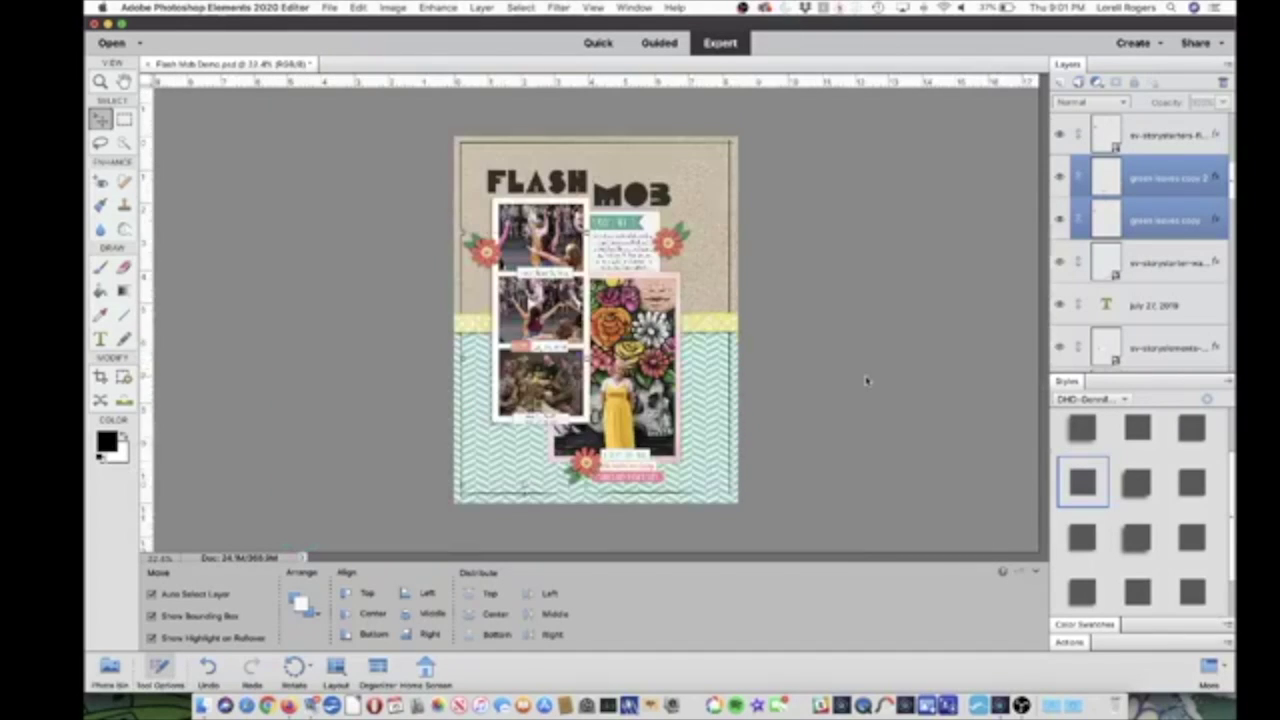
scroll(866, 380, "up", 3)
scroll(866, 380, "down", 3)
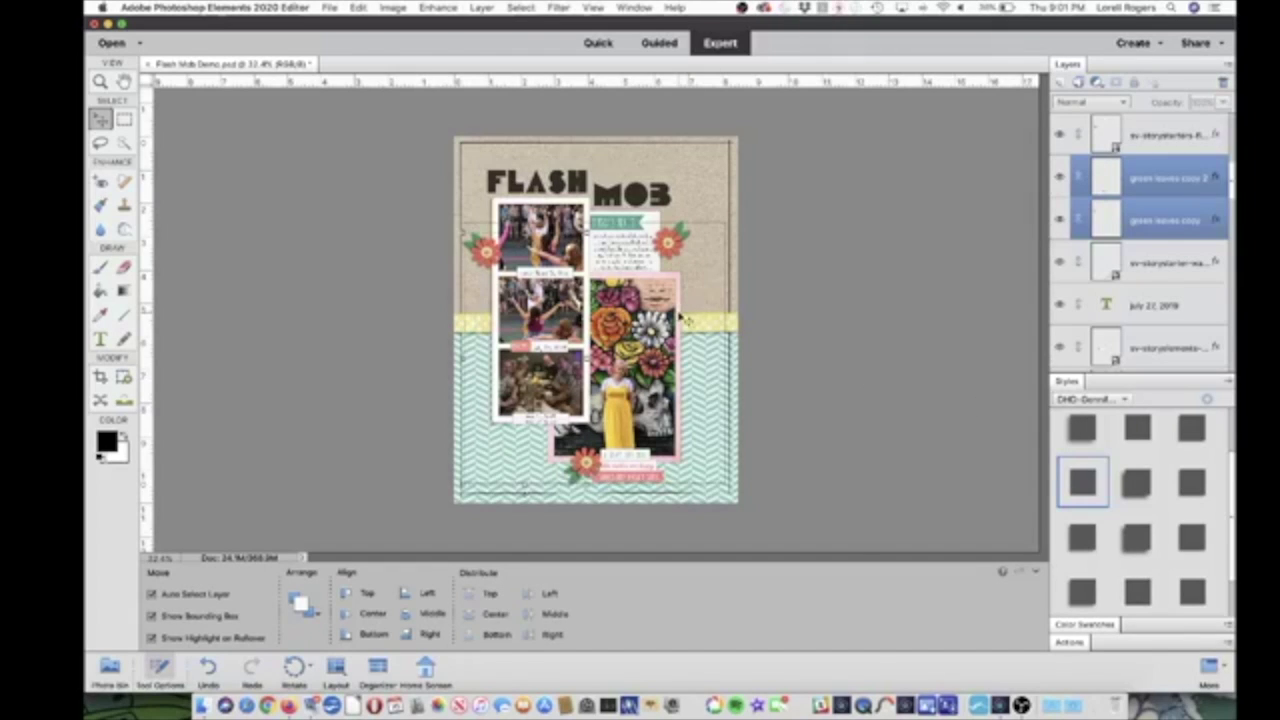
scroll(686, 320, "up", 3)
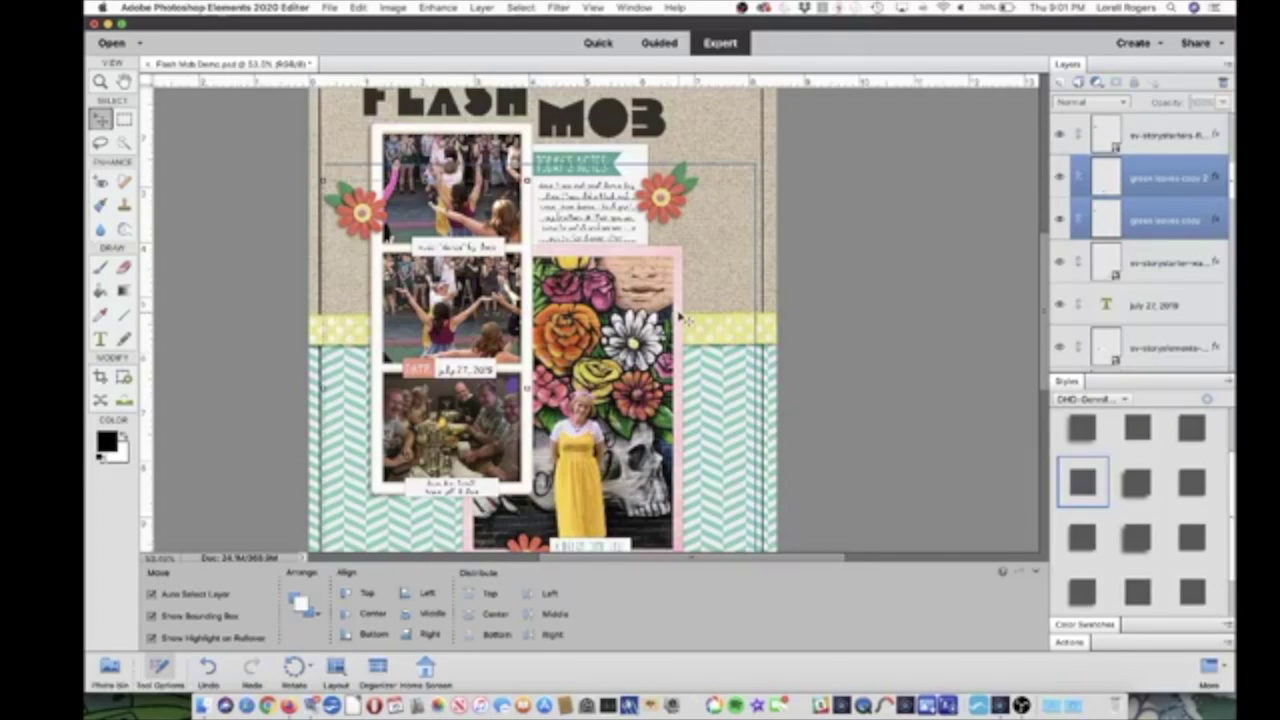
scroll(681, 318, "down", 3)
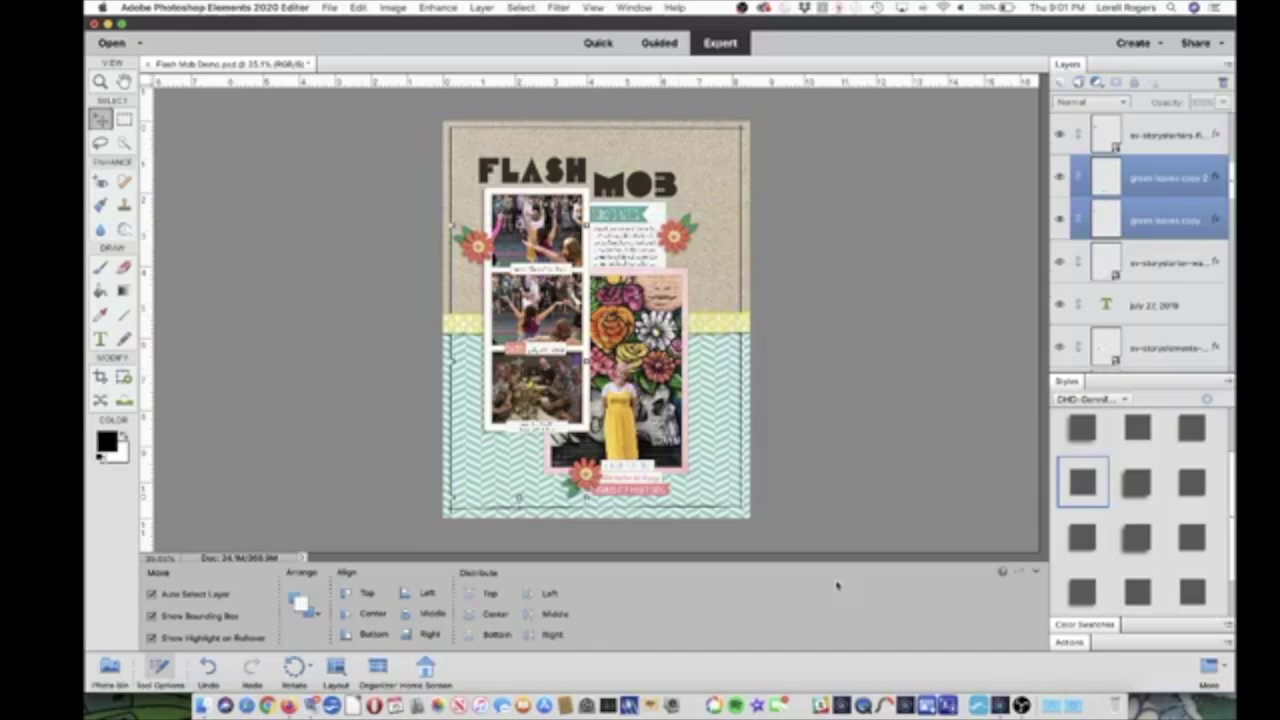
left_click(1021, 705)
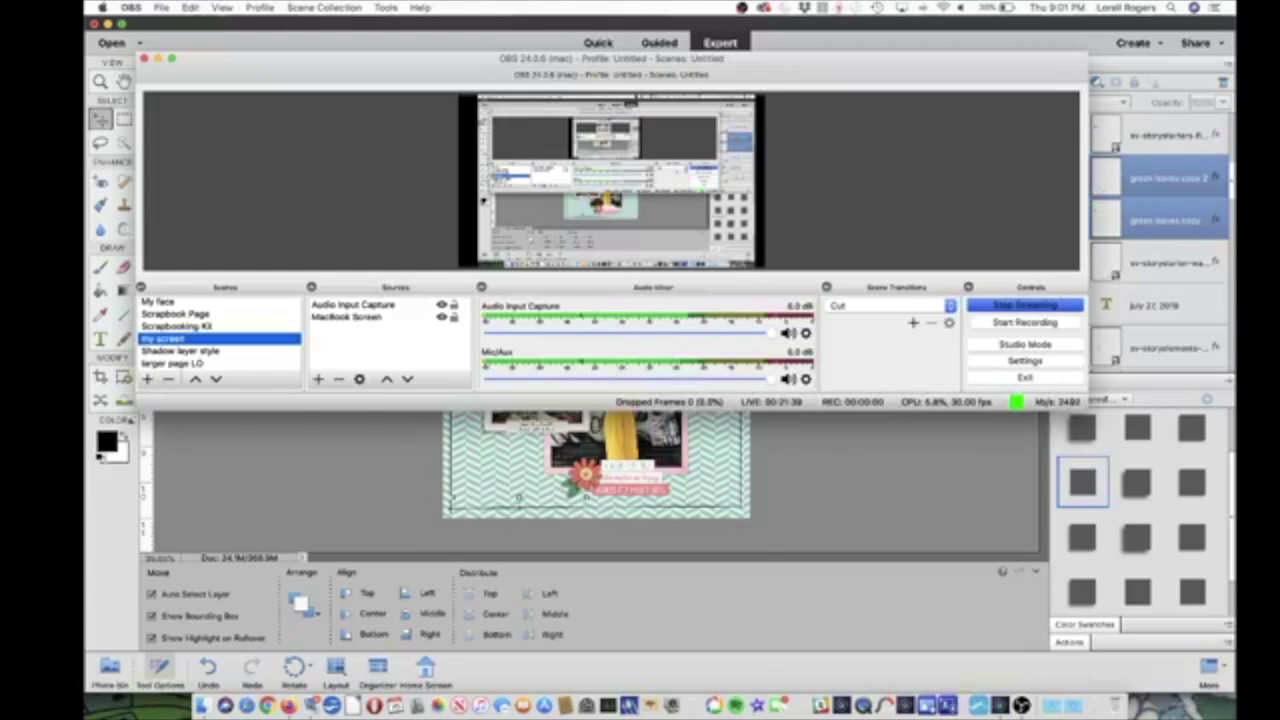